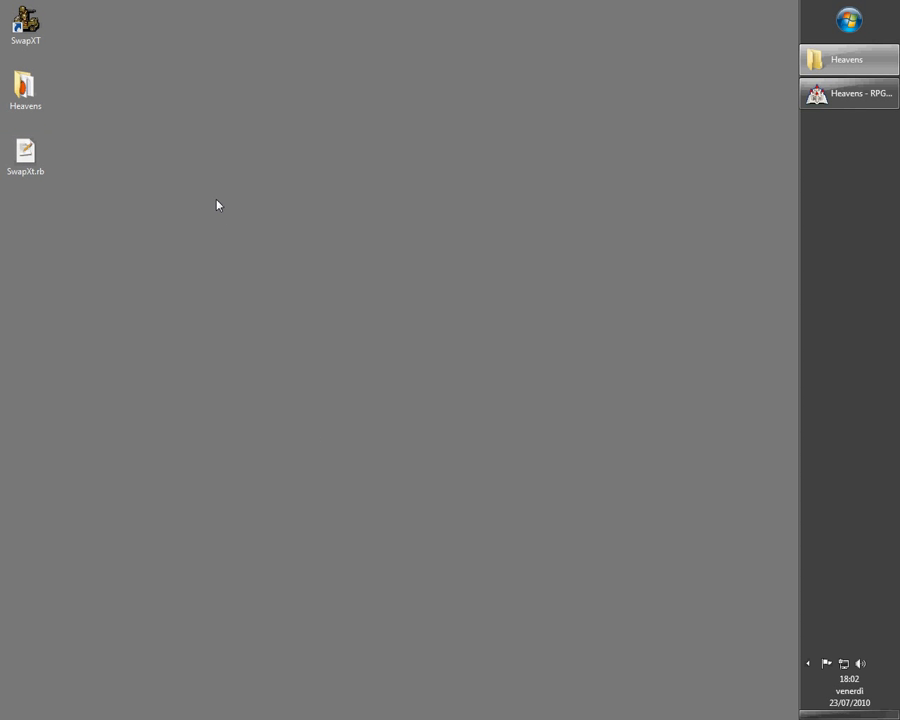
Open the SwapXt.rb script file and select its entire contents for copying
{"action": "double_click", "coordinate": [22, 155]}
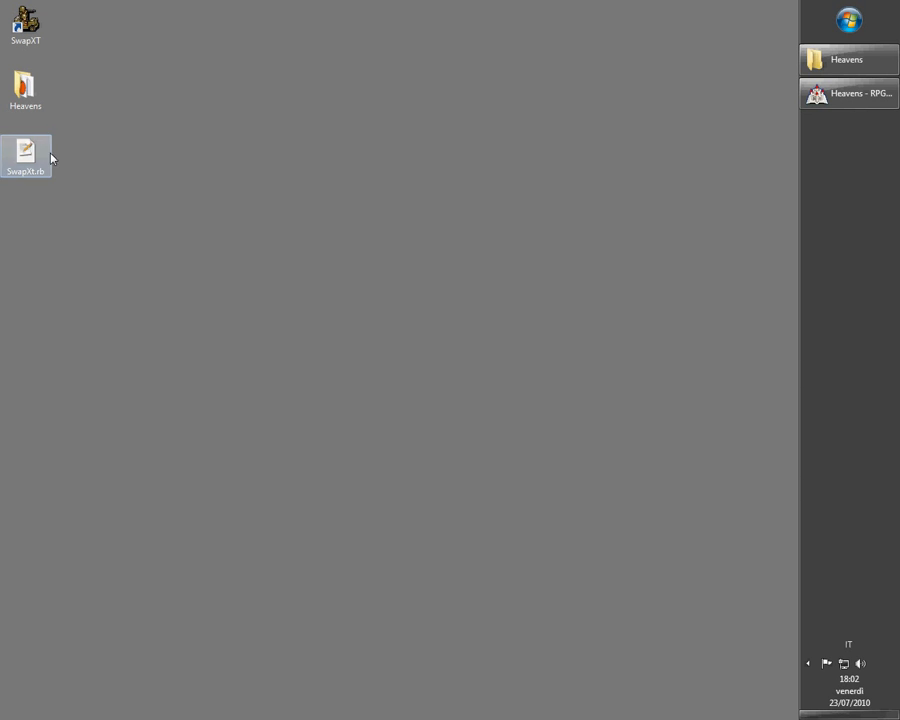
{"action": "key", "text": "ctrl+a"}
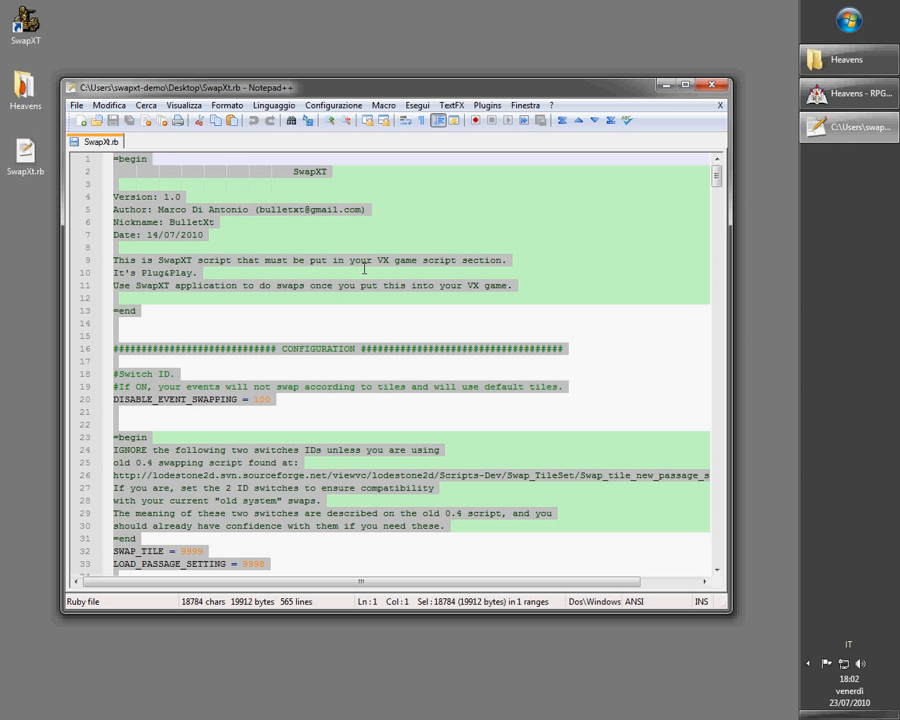
Open the Script Editor in RPG Maker VX and insert a new script named SwapXT under Materials
{"action": "left_click", "coordinate": [848, 93]}
{"action": "left_click", "coordinate": [222, 133]}
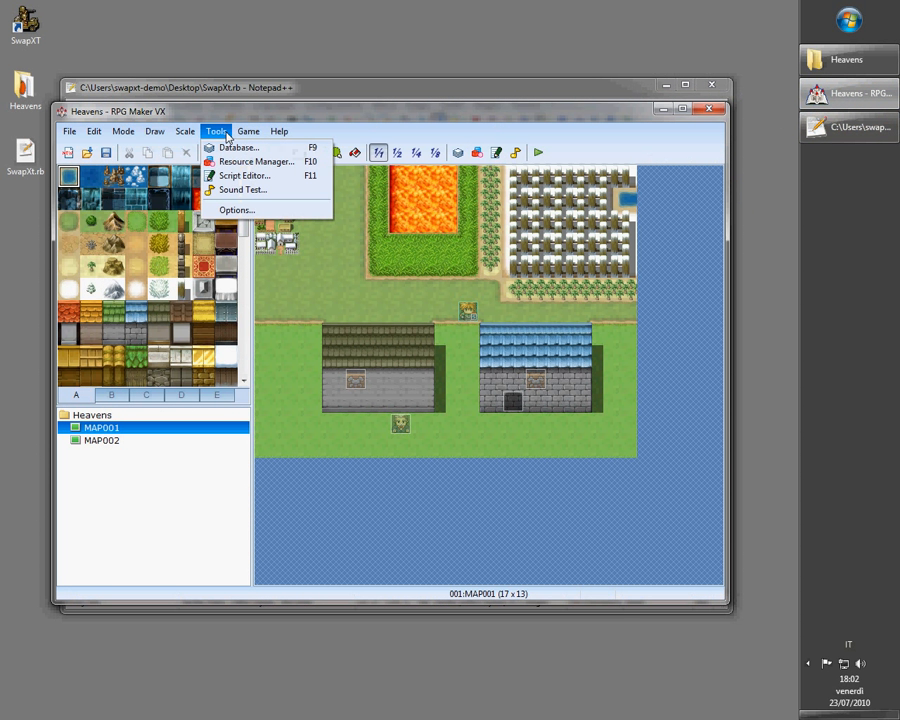
{"action": "left_click", "coordinate": [209, 175]}
{"action": "left_click_drag", "start_coordinate": [223, 233], "coordinate": [226, 495]}
{"action": "left_click", "coordinate": [177, 500]}
{"action": "left_click", "coordinate": [173, 563]}
{"action": "type", "text": "SwapXT"}
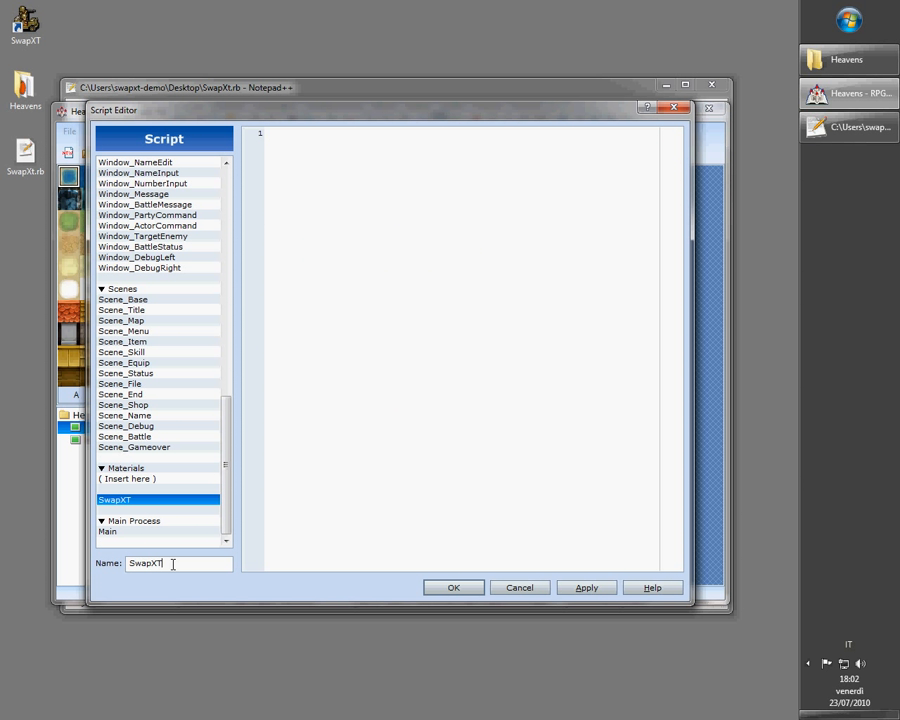
Paste the copied SwapXT code into the new script, then apply and close the Script Editor
{"action": "left_click", "coordinate": [510, 355]}
{"action": "key", "text": "ctrl+v"}
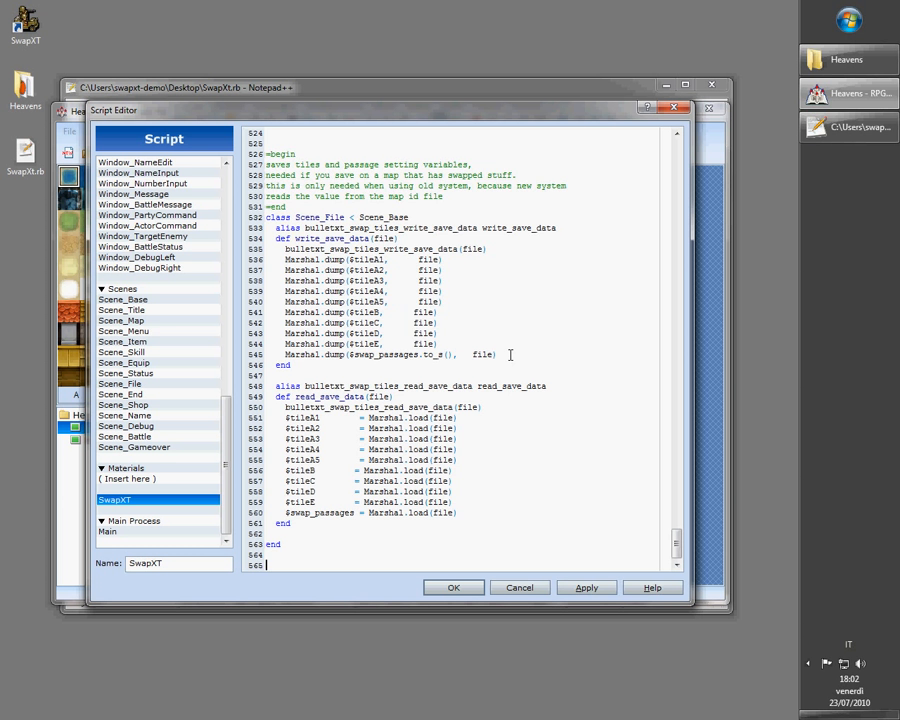
{"action": "left_click", "coordinate": [586, 589]}
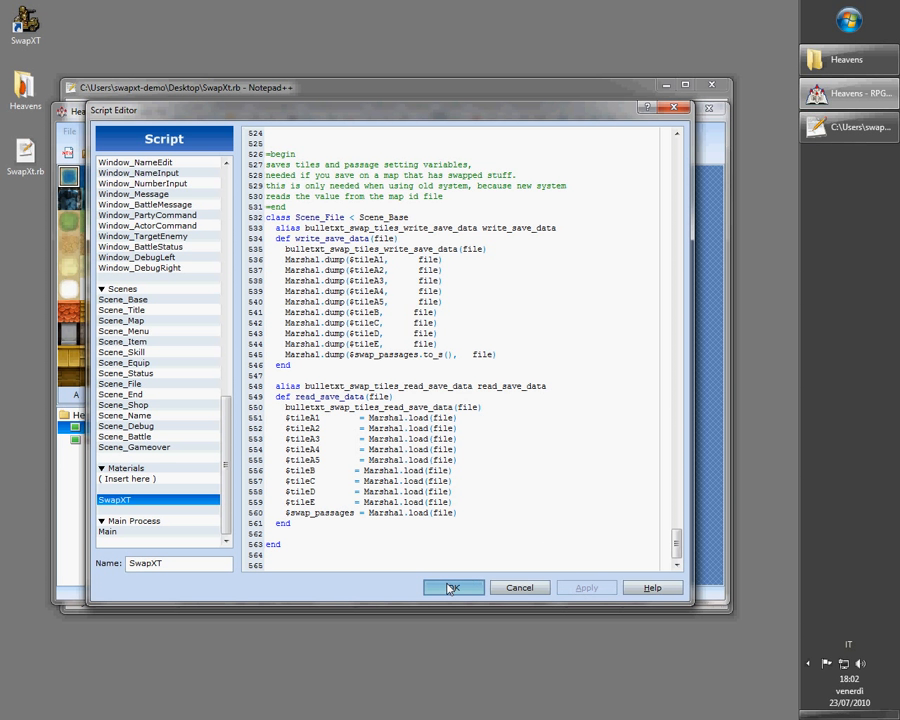
{"action": "left_click", "coordinate": [452, 587]}
Close the Notepad++ window and minimize RPG Maker VX
{"action": "left_click", "coordinate": [350, 94]}
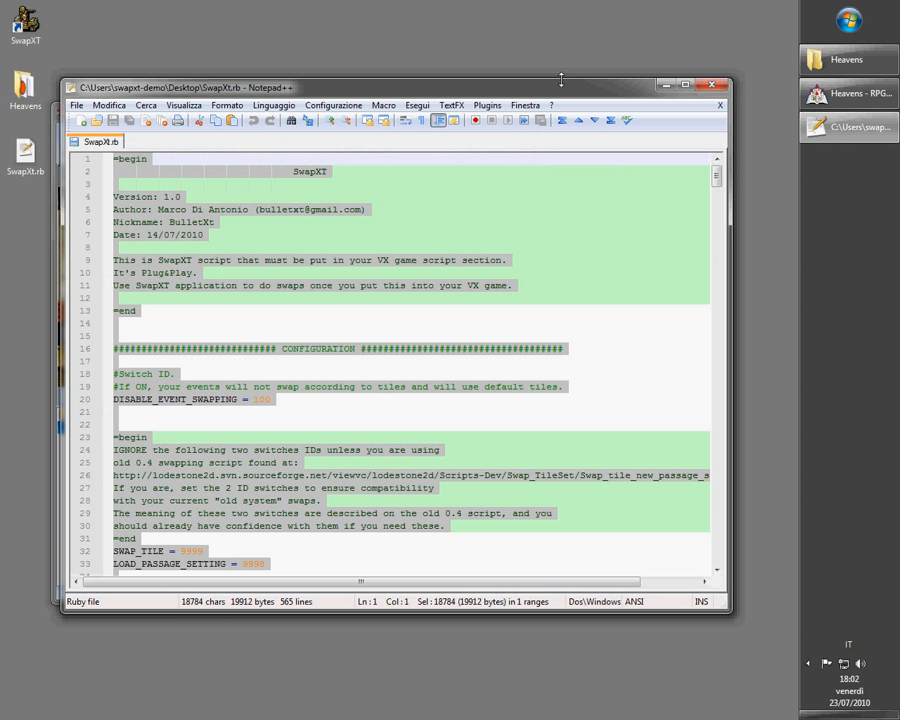
{"action": "left_click", "coordinate": [711, 84]}
{"action": "left_click", "coordinate": [662, 109]}
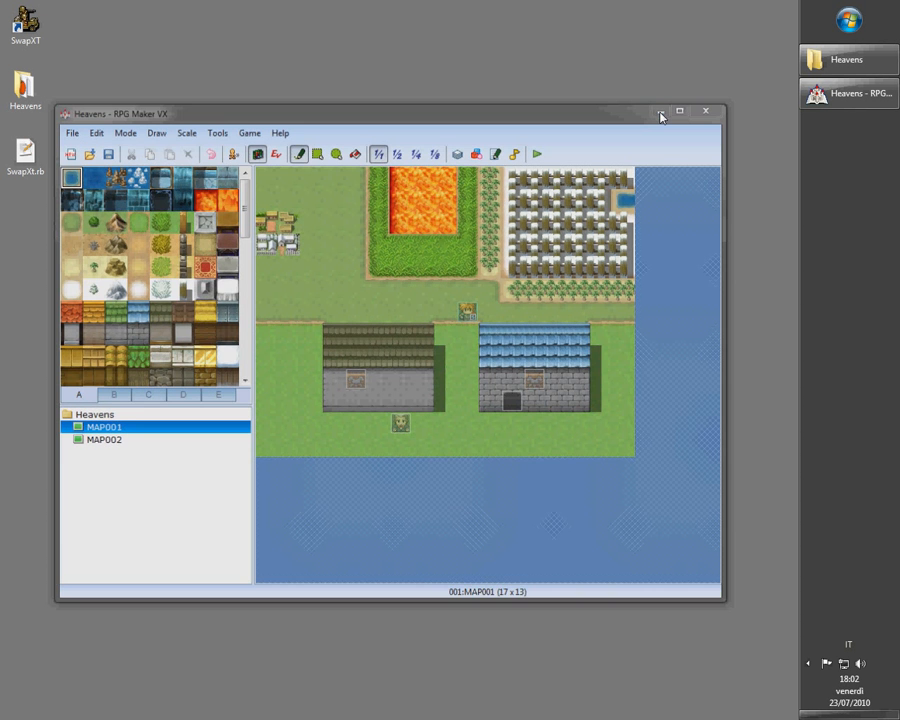
Launch SwapXT and load the existing game 0: Heavens
{"action": "double_click", "coordinate": [25, 24]}
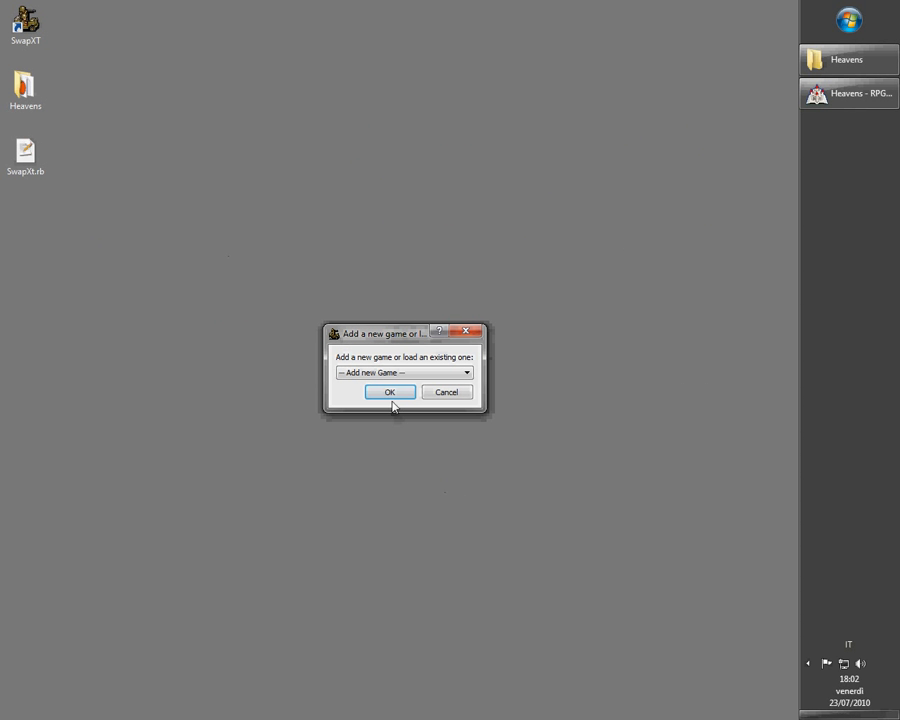
{"action": "left_click", "coordinate": [373, 373]}
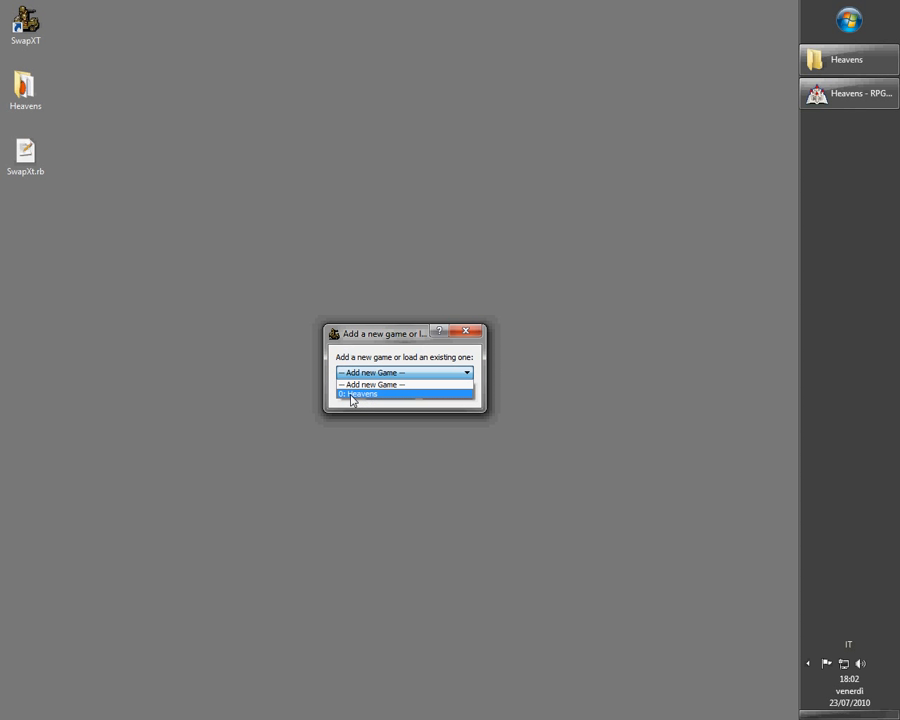
{"action": "left_click", "coordinate": [352, 394]}
{"action": "left_click", "coordinate": [392, 393]}
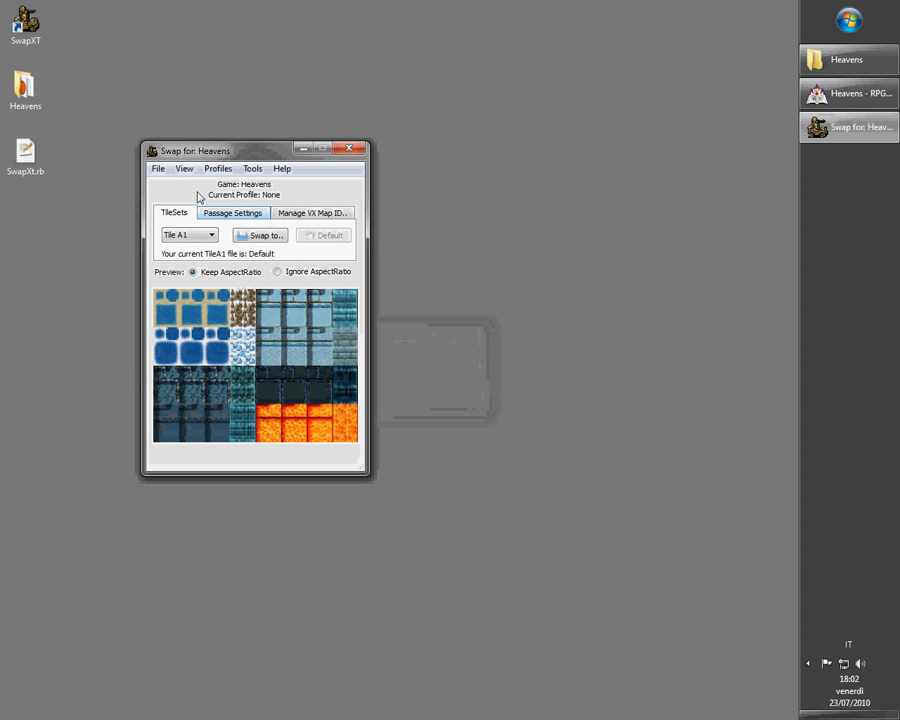
{"action": "left_click_drag", "start_coordinate": [213, 153], "coordinate": [522, 196]}
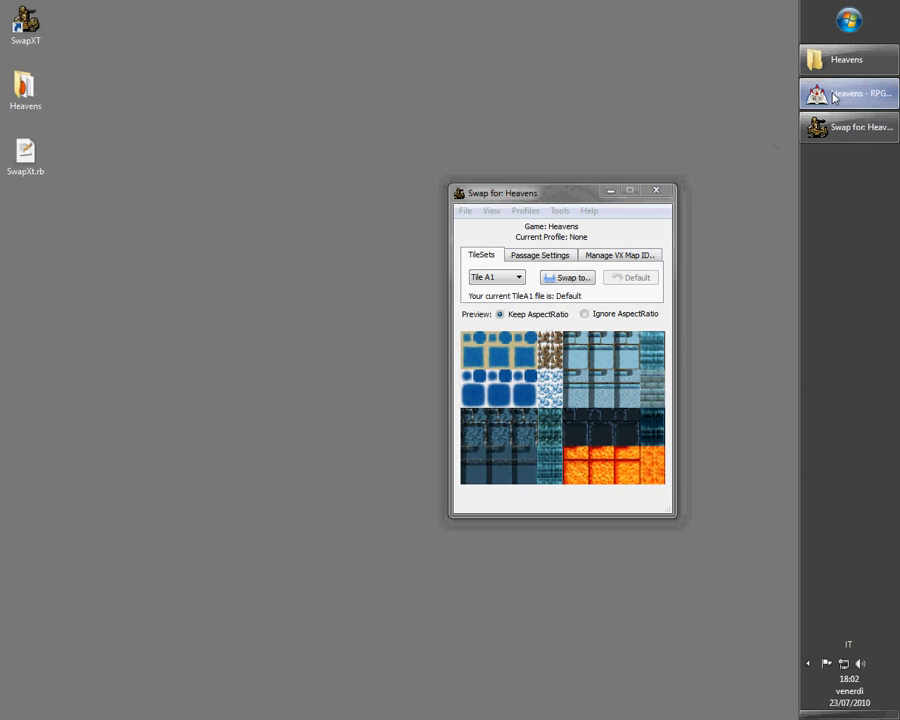
{"action": "left_click", "coordinate": [835, 96]}
{"action": "left_click_drag", "start_coordinate": [155, 107], "coordinate": [127, 74]}
{"action": "left_click_drag", "start_coordinate": [522, 214], "coordinate": [655, 292]}
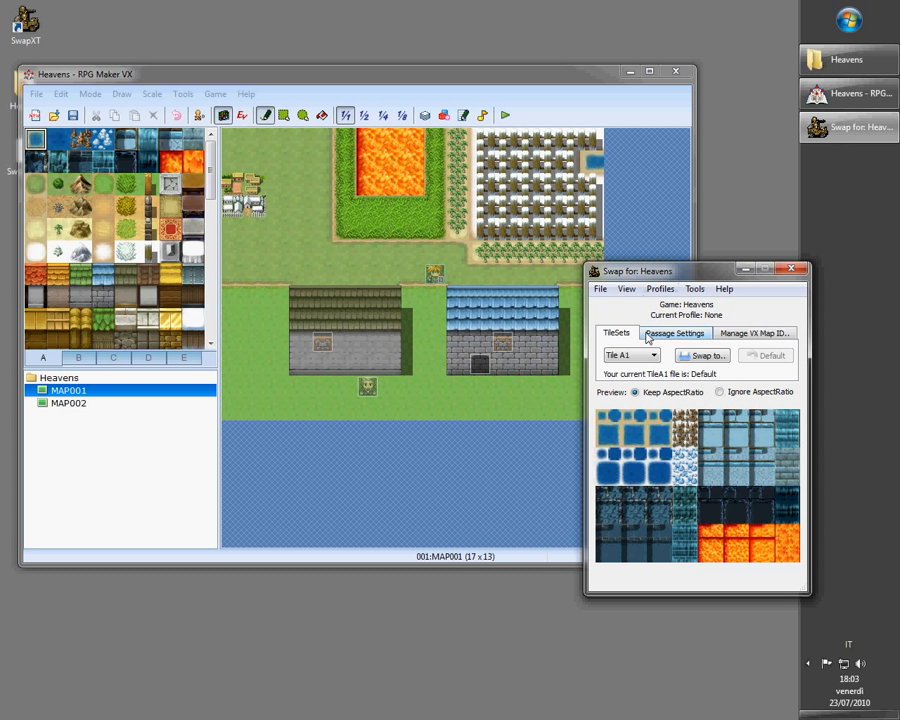
{"action": "left_click", "coordinate": [618, 97]}
{"action": "left_click", "coordinate": [631, 72]}
{"action": "left_click_drag", "start_coordinate": [637, 266], "coordinate": [561, 202]}
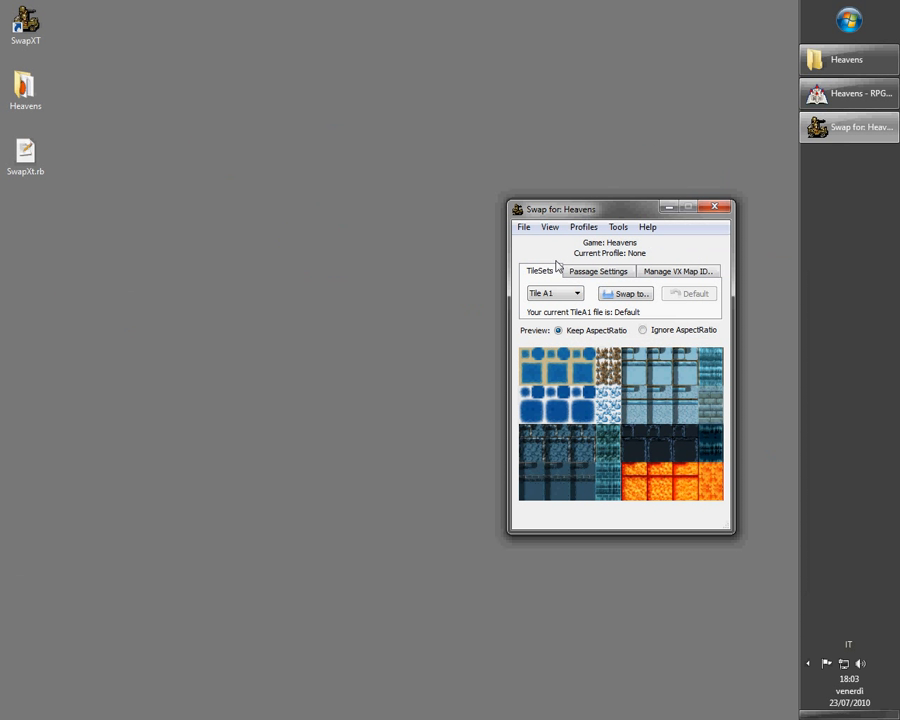
Browse the TileSets, Passage Settings and Manage VX Map ID tabs of SwapXT
{"action": "left_click", "coordinate": [605, 272]}
{"action": "left_click", "coordinate": [658, 273]}
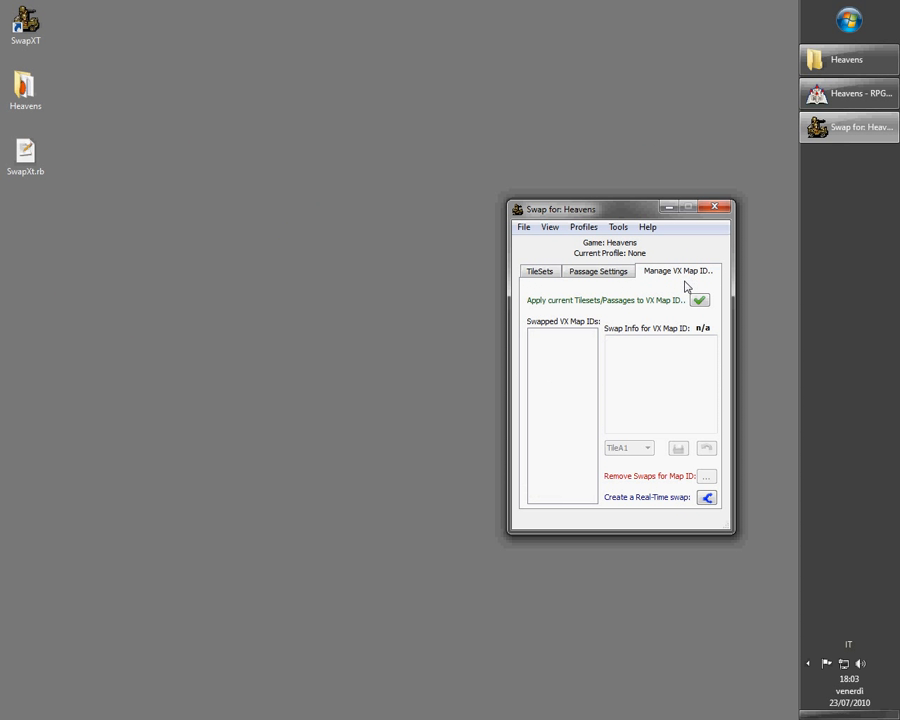
{"action": "left_click", "coordinate": [554, 273]}
{"action": "left_click", "coordinate": [572, 274]}
{"action": "left_click", "coordinate": [556, 273]}
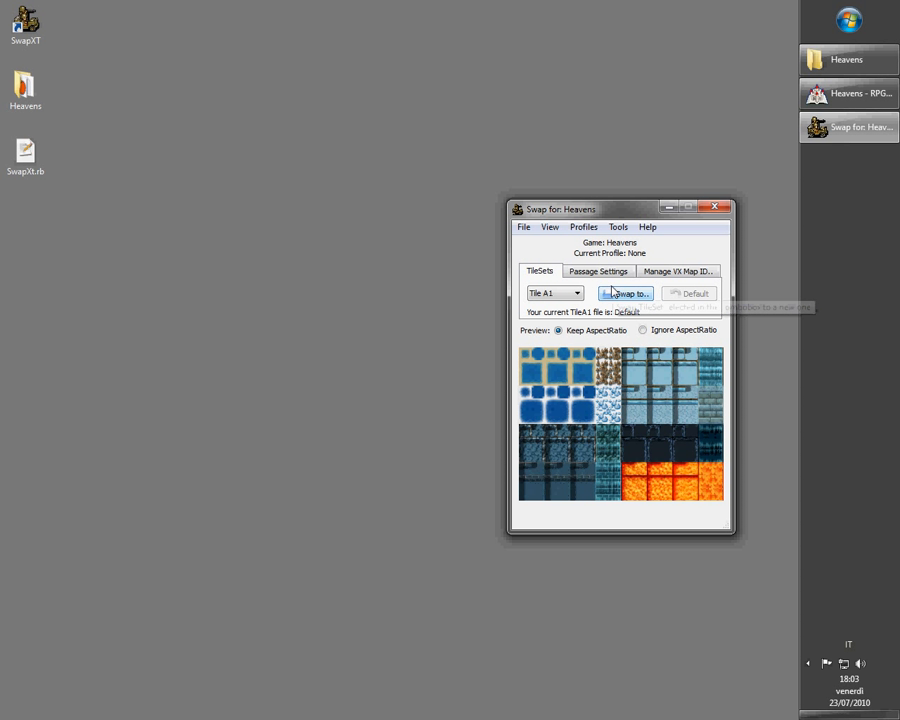
{"action": "left_click", "coordinate": [588, 276]}
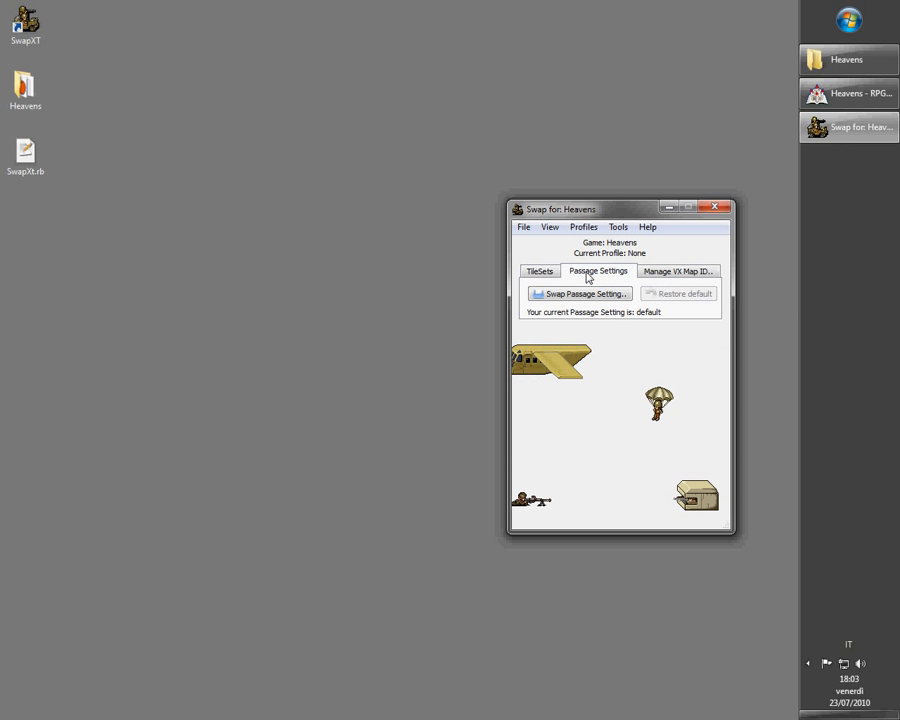
{"action": "left_click", "coordinate": [553, 275]}
{"action": "left_click", "coordinate": [586, 276]}
{"action": "left_click", "coordinate": [646, 274]}
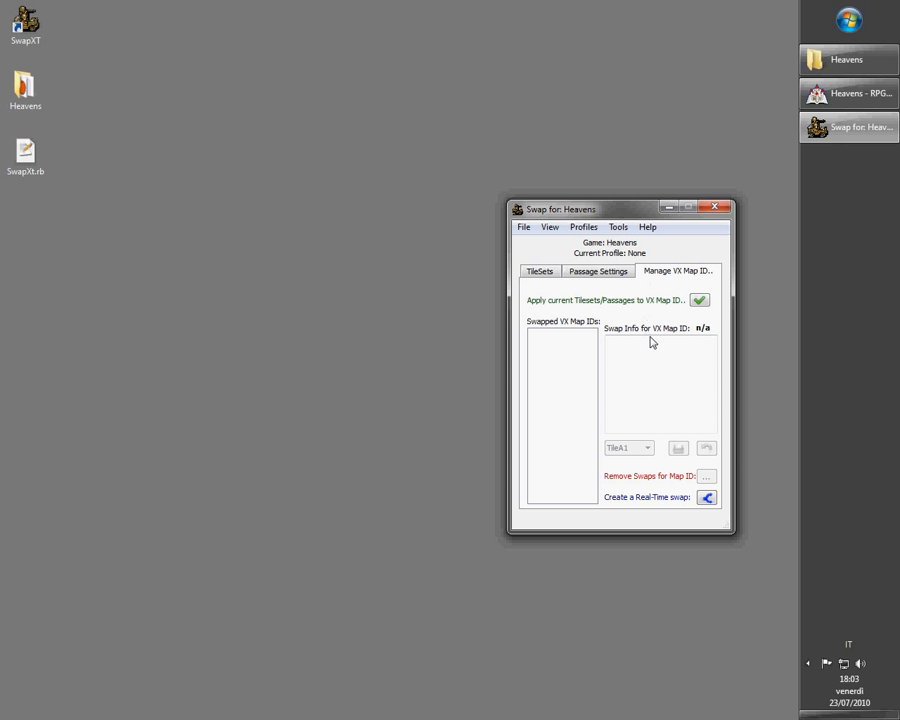
{"action": "mouse_move", "coordinate": [654, 344]}
Place RPG Maker VX and SwapXT side by side with SwapXT's TileSets tab open
{"action": "left_click", "coordinate": [832, 98]}
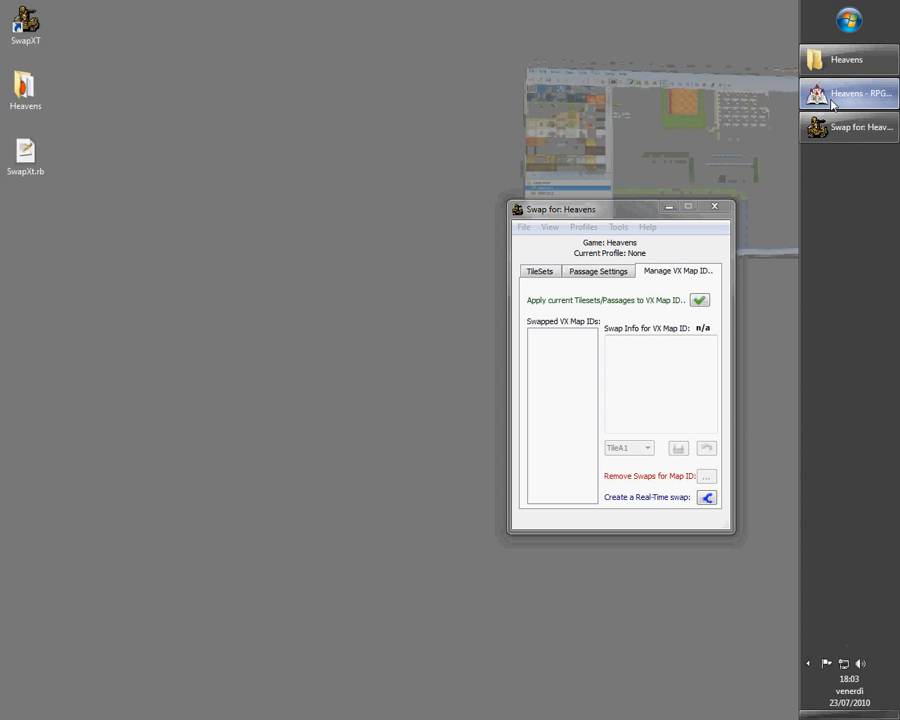
{"action": "left_click_drag", "start_coordinate": [322, 80], "coordinate": [328, 84]}
{"action": "left_click_drag", "start_coordinate": [660, 273], "coordinate": [730, 248]}
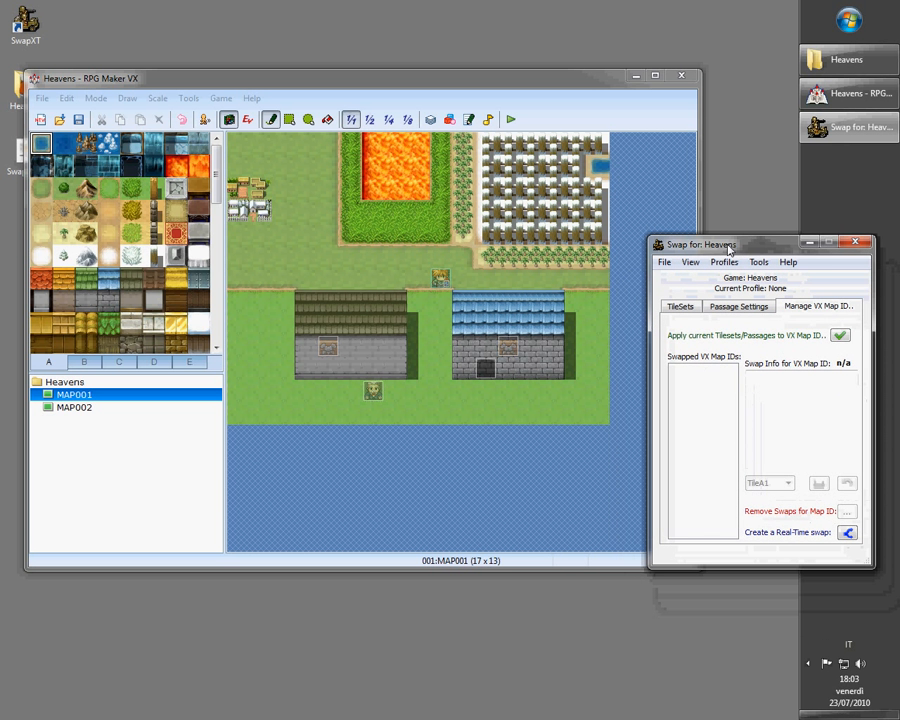
{"action": "left_click", "coordinate": [680, 307]}
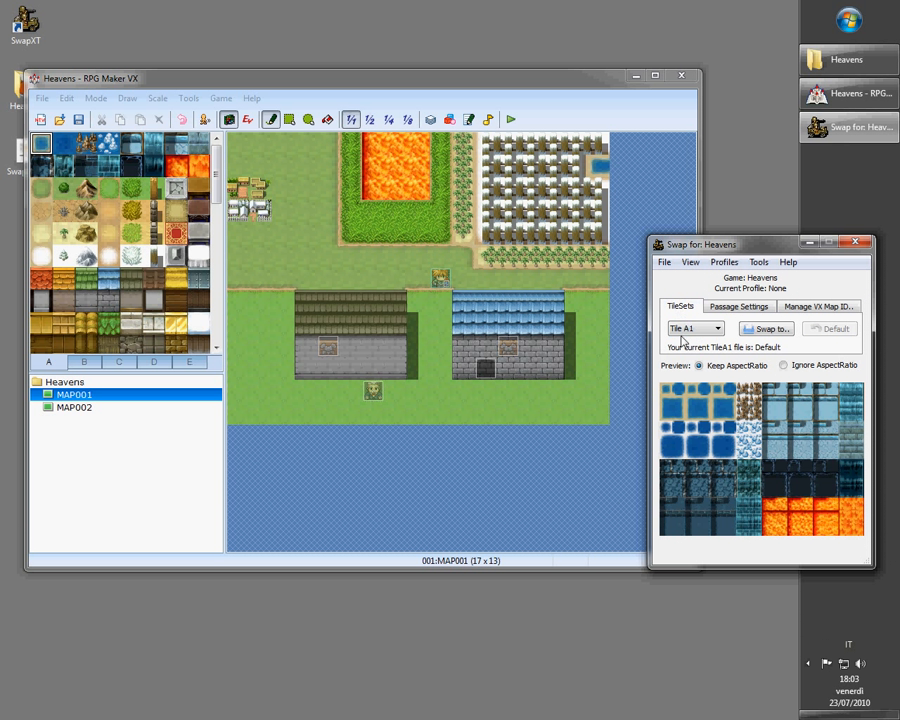
{"action": "left_click_drag", "start_coordinate": [339, 88], "coordinate": [326, 84]}
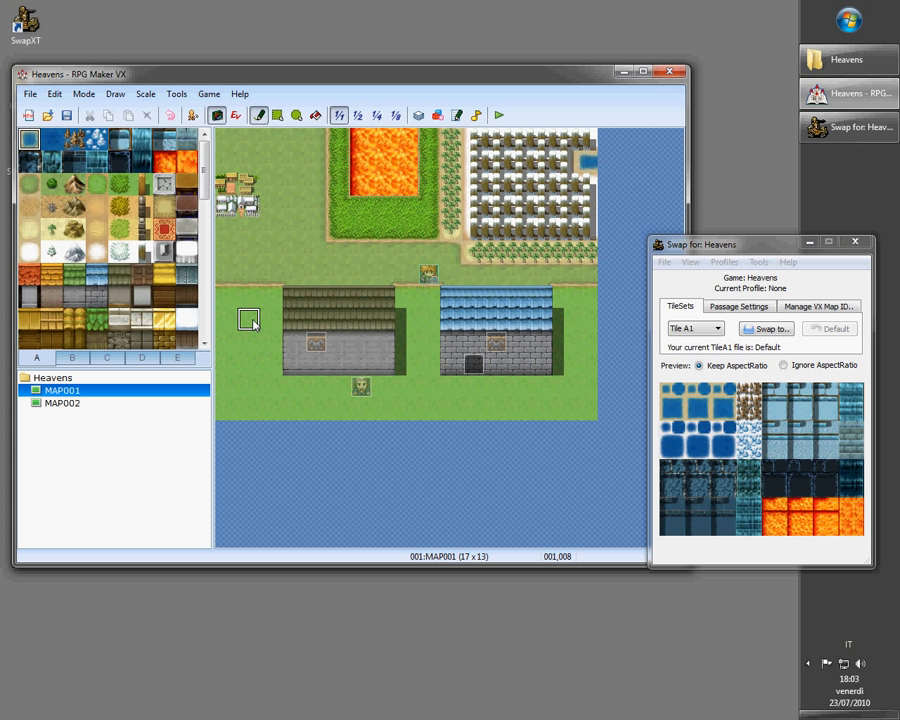
Swap the Tile A2 tileset to mackA2.png from the extra_tiles folder
{"action": "left_click_drag", "start_coordinate": [25, 179], "coordinate": [177, 249]}
{"action": "left_click", "coordinate": [117, 236]}
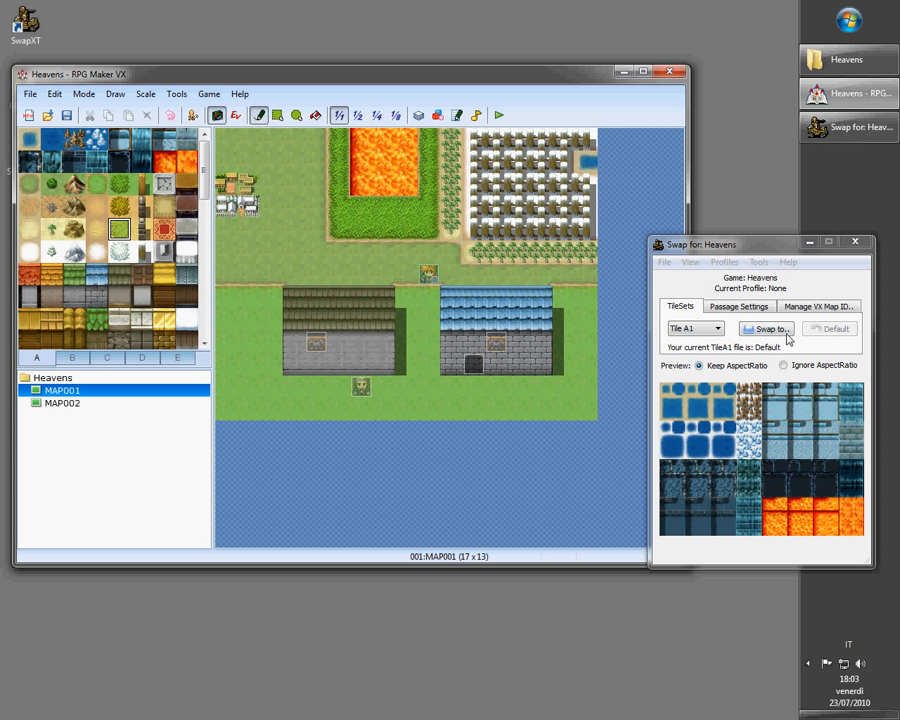
{"action": "left_click", "coordinate": [712, 329]}
{"action": "left_click", "coordinate": [705, 354]}
{"action": "left_click", "coordinate": [767, 329]}
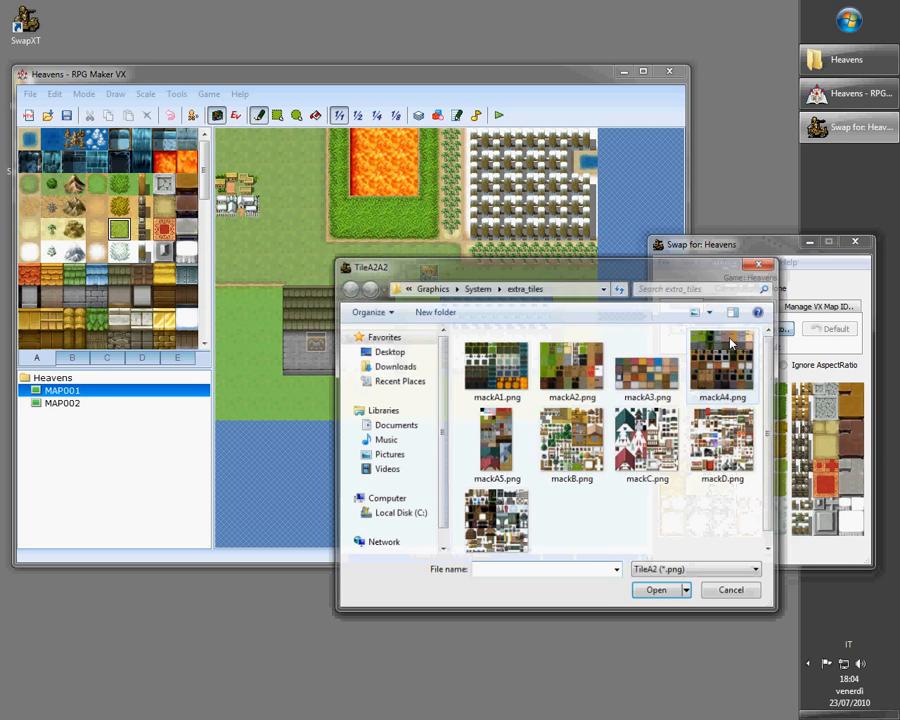
{"action": "double_click", "coordinate": [573, 383]}
{"action": "left_click", "coordinate": [754, 455]}
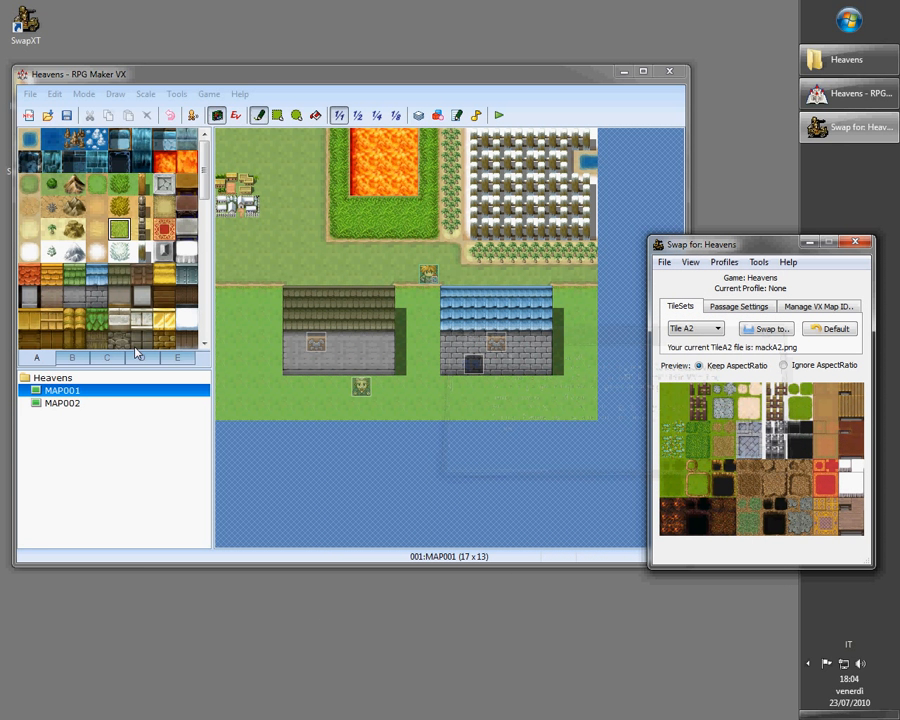
Switch between MAP001 and MAP002 to refresh the map view with the swapped tiles
{"action": "left_click", "coordinate": [106, 405]}
{"action": "left_click", "coordinate": [108, 392]}
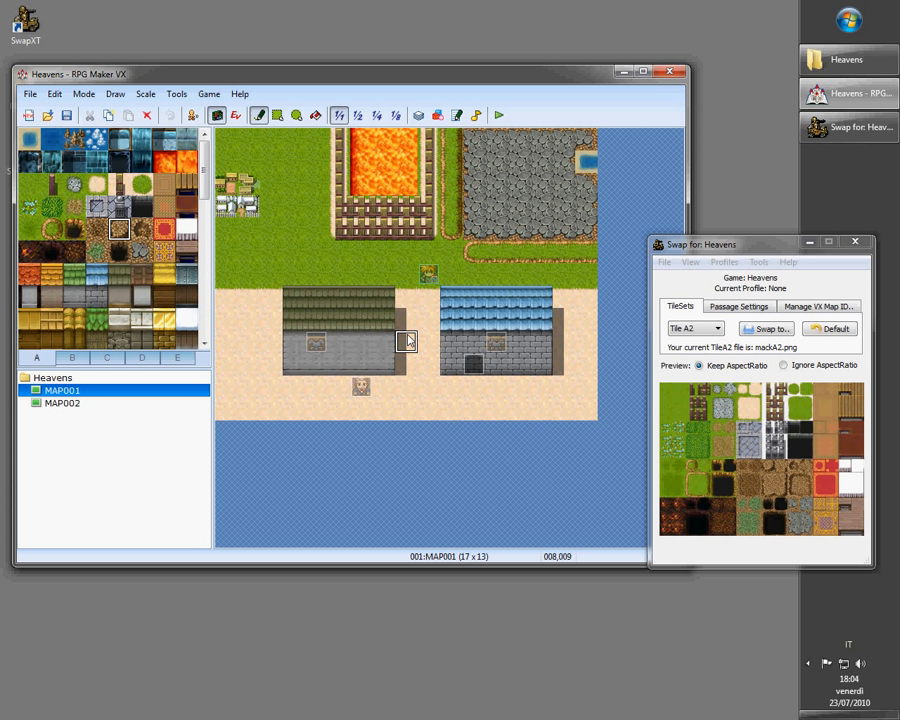
{"action": "left_click", "coordinate": [161, 404]}
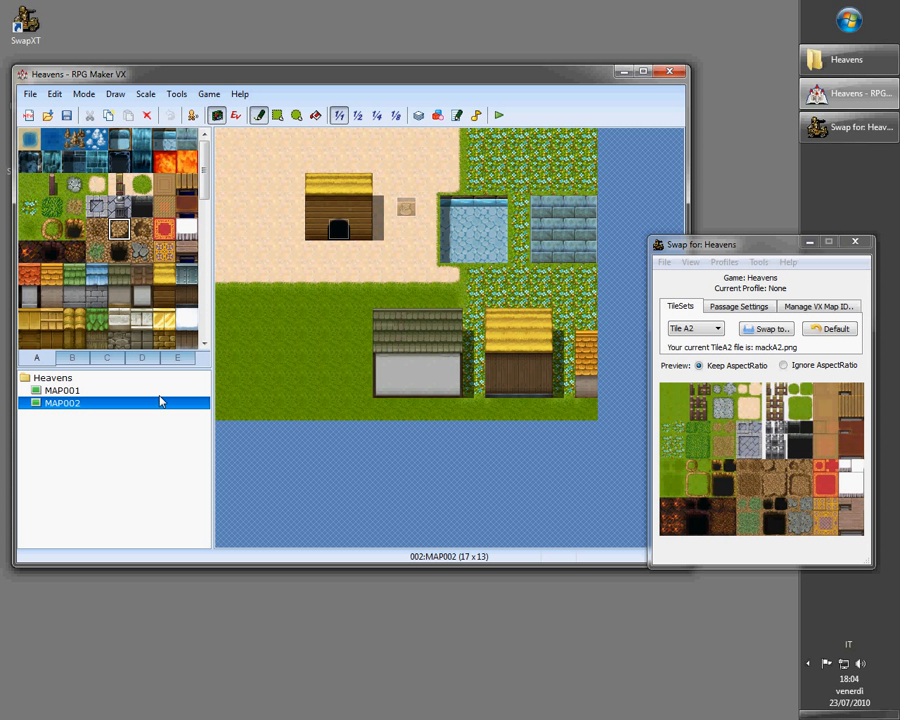
{"action": "key", "text": "Up"}
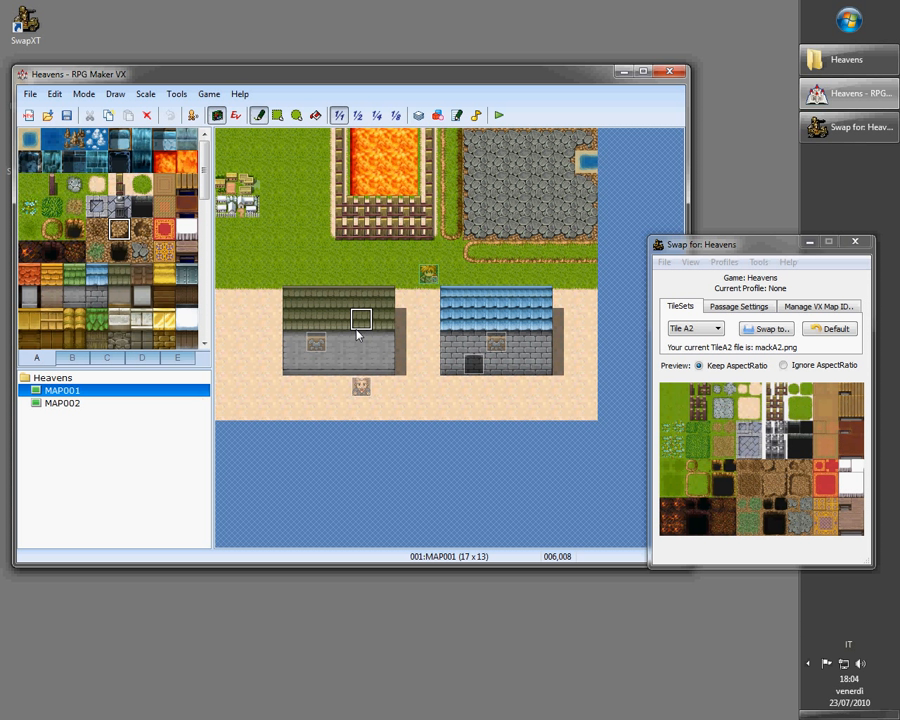
{"action": "left_click", "coordinate": [141, 404]}
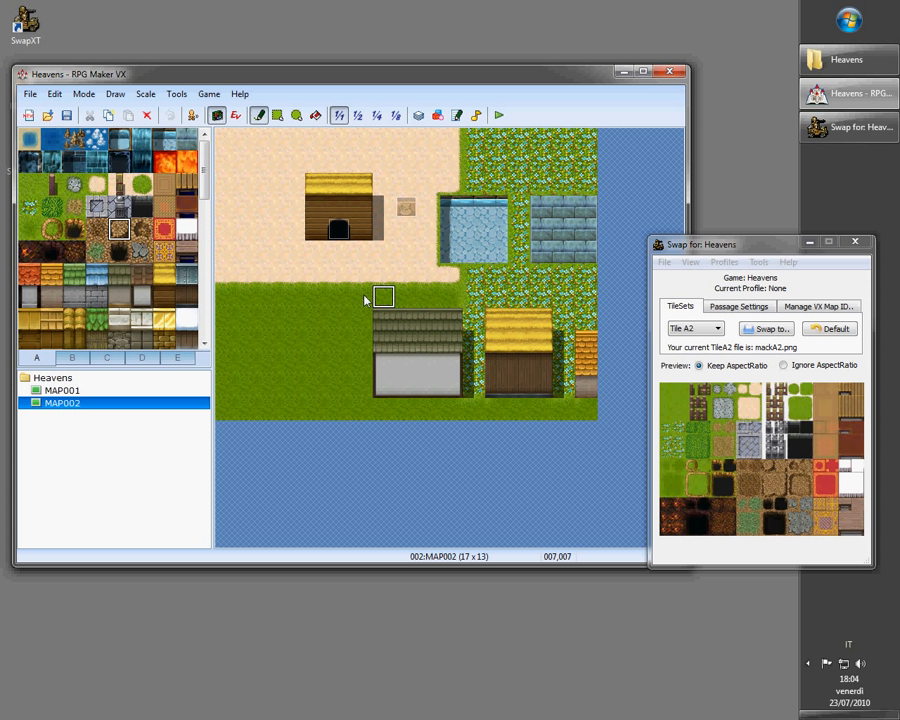
Swap the Tile A3 tileset to mackA3.png and reload MAP001 and MAP002 to refresh the tiles
{"action": "left_click", "coordinate": [688, 329]}
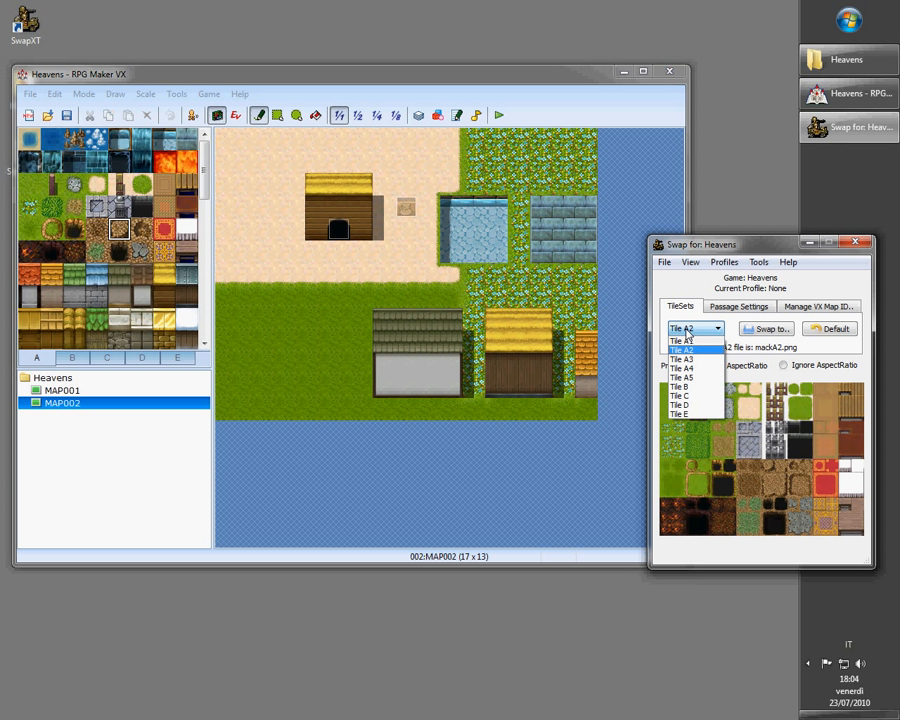
{"action": "left_click", "coordinate": [700, 377]}
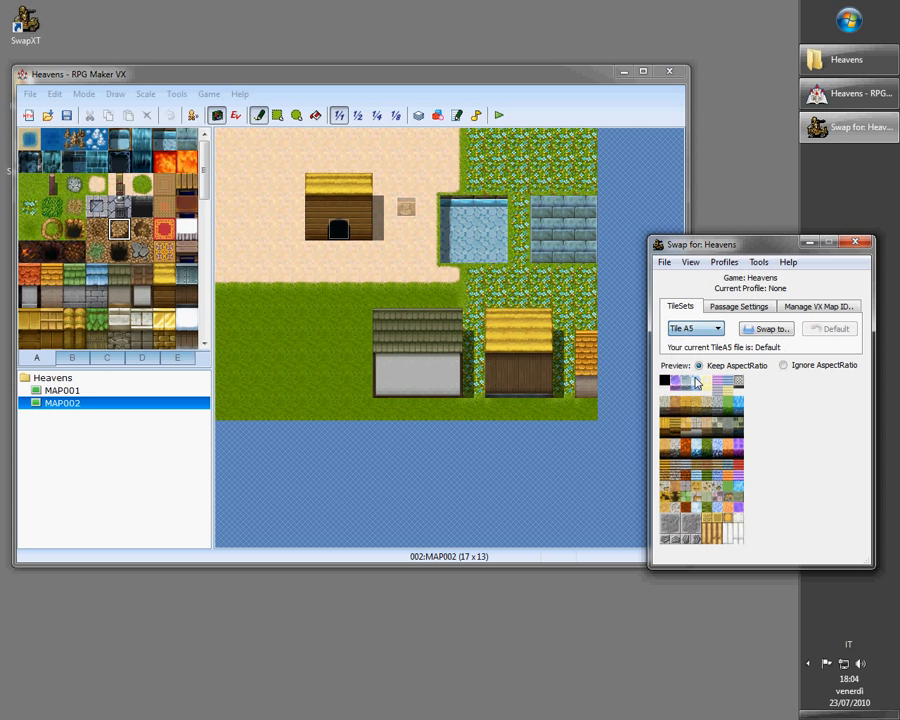
{"action": "left_click", "coordinate": [689, 328]}
{"action": "left_click", "coordinate": [690, 368]}
{"action": "left_click", "coordinate": [690, 328]}
{"action": "left_click", "coordinate": [690, 359]}
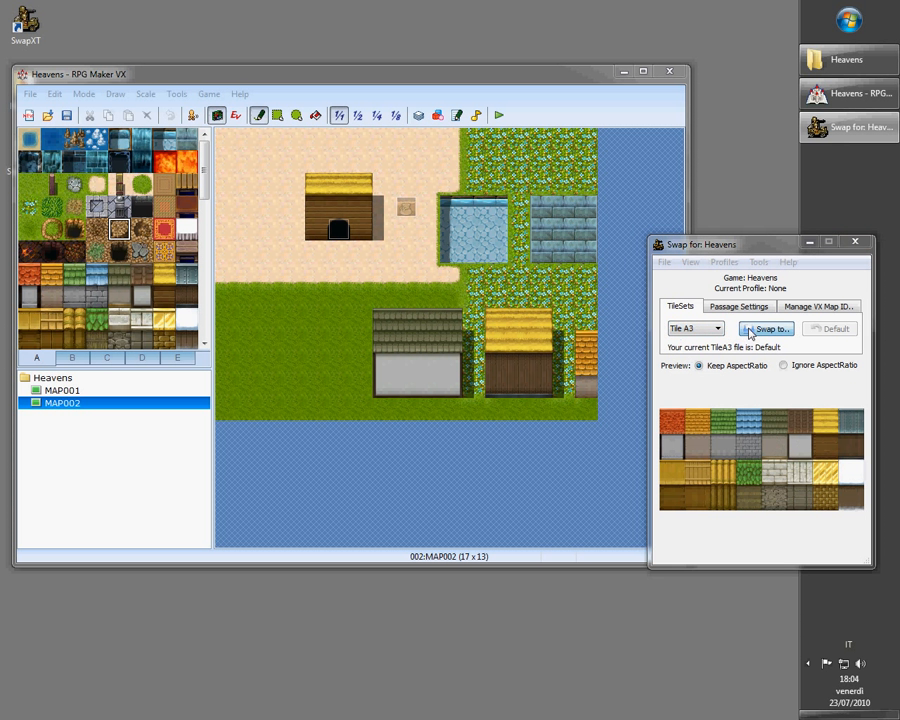
{"action": "left_click", "coordinate": [748, 328]}
{"action": "double_click", "coordinate": [648, 370]}
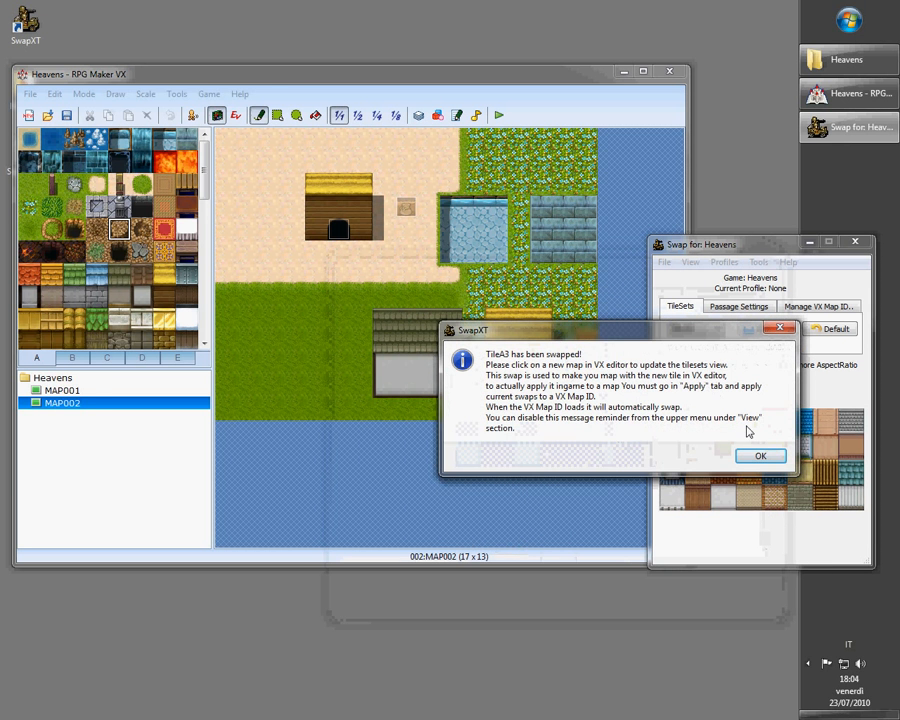
{"action": "left_click", "coordinate": [757, 455]}
{"action": "left_click", "coordinate": [62, 390]}
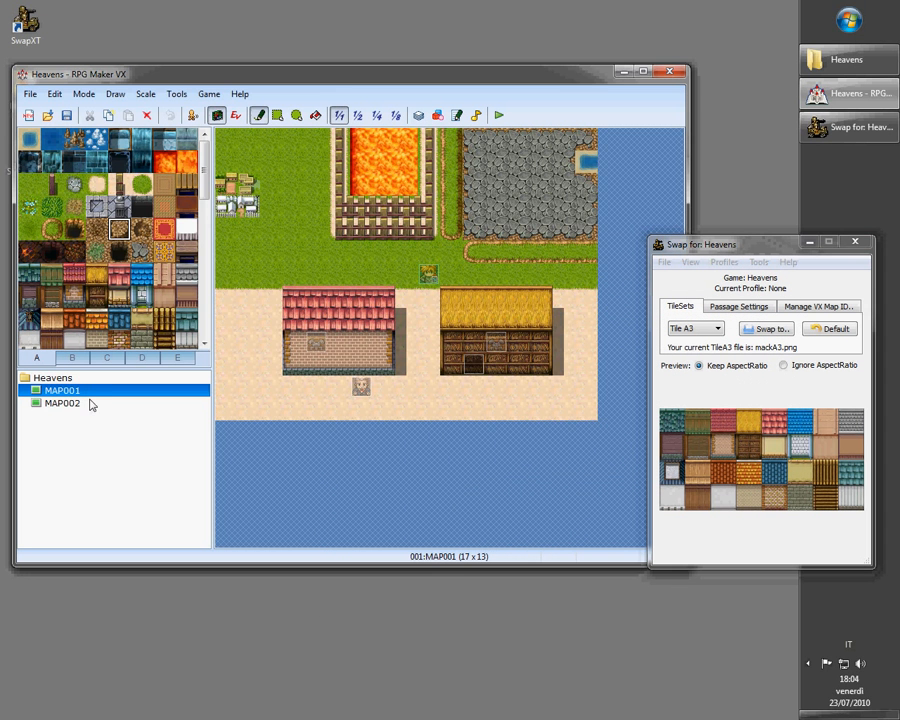
{"action": "left_click", "coordinate": [62, 403]}
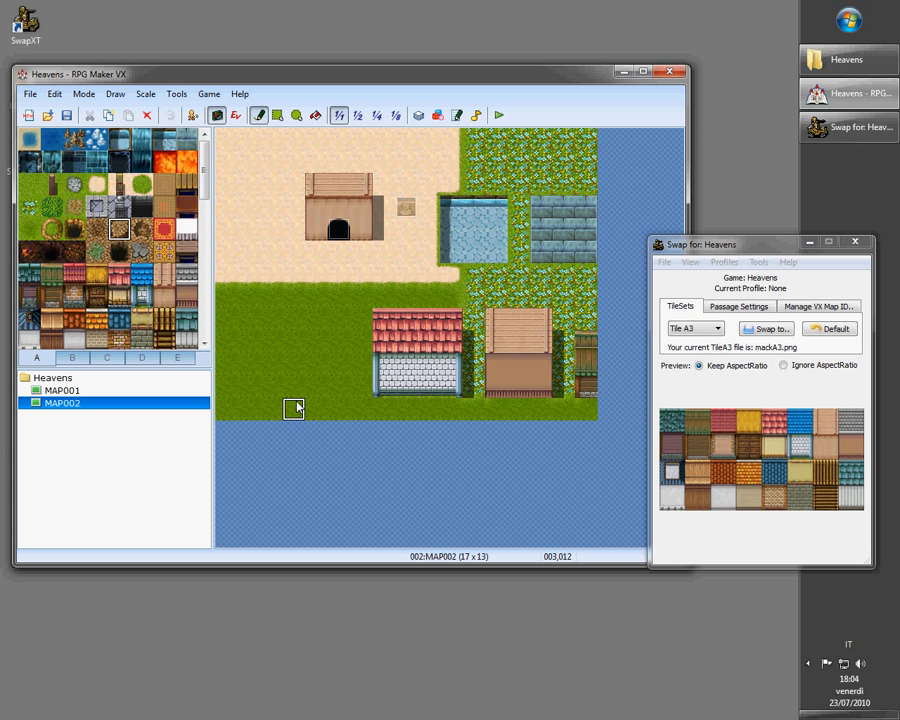
Swap the Tile A1 tileset to mackA1.png and reload MAP001 and MAP002 to refresh the tiles
{"action": "left_click", "coordinate": [695, 328]}
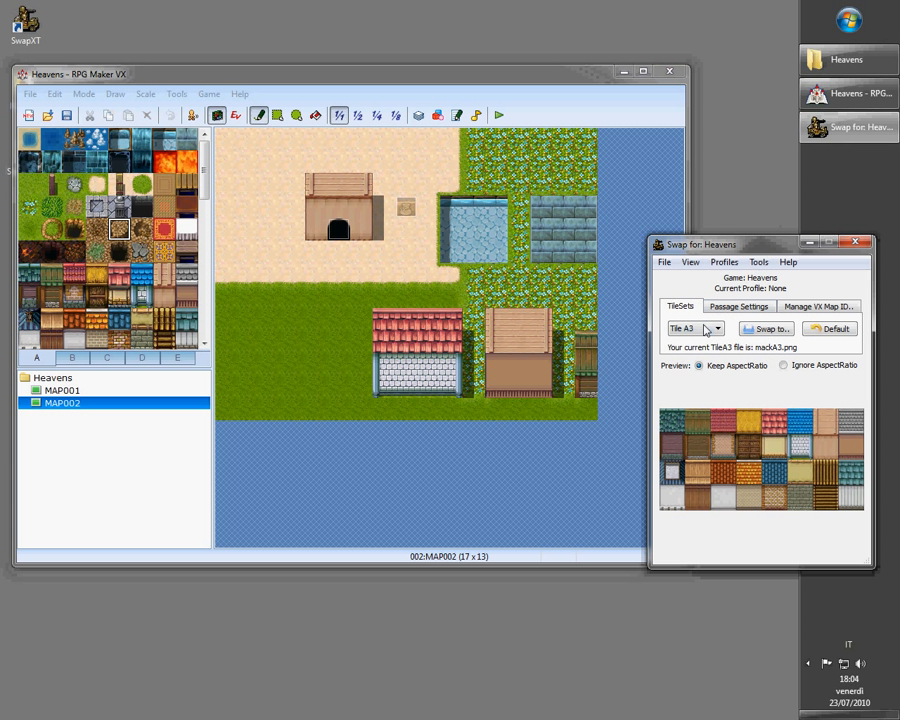
{"action": "left_click", "coordinate": [693, 343]}
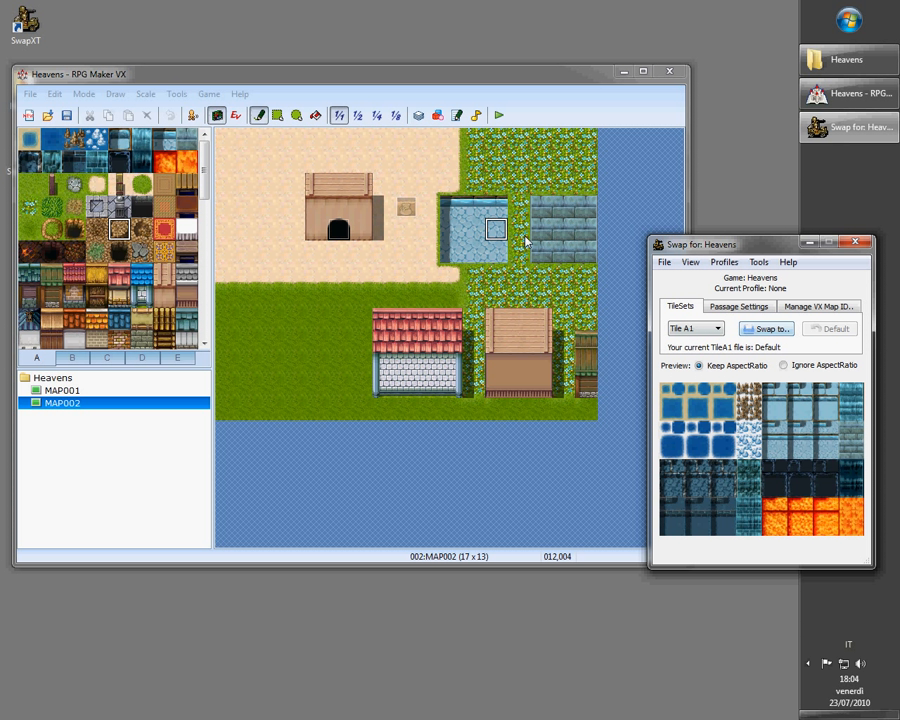
{"action": "left_click", "coordinate": [766, 328]}
{"action": "double_click", "coordinate": [492, 362]}
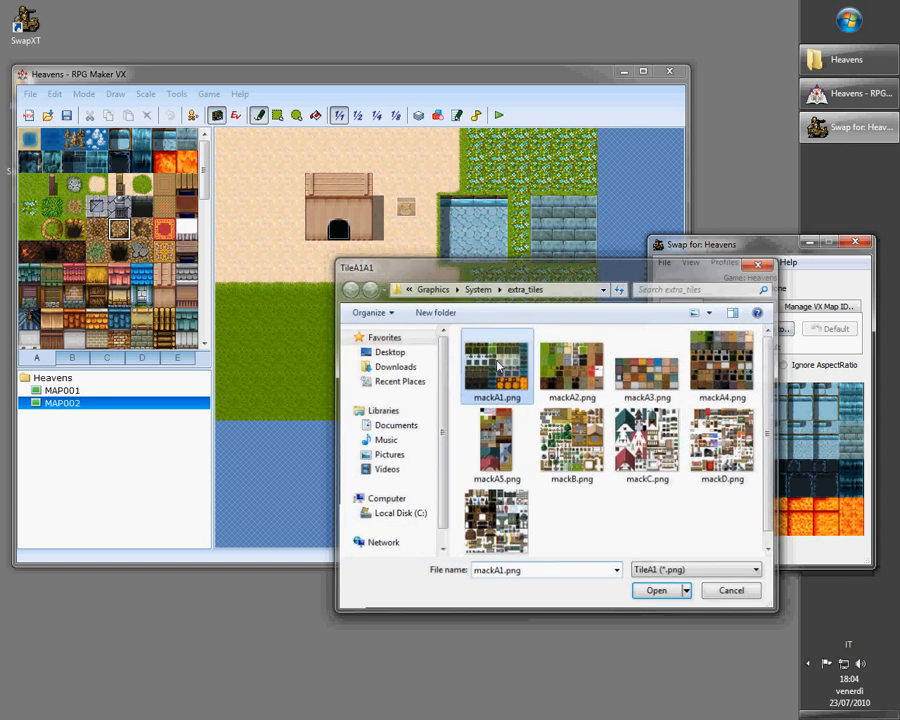
{"action": "left_click", "coordinate": [740, 455]}
{"action": "left_click", "coordinate": [70, 390]}
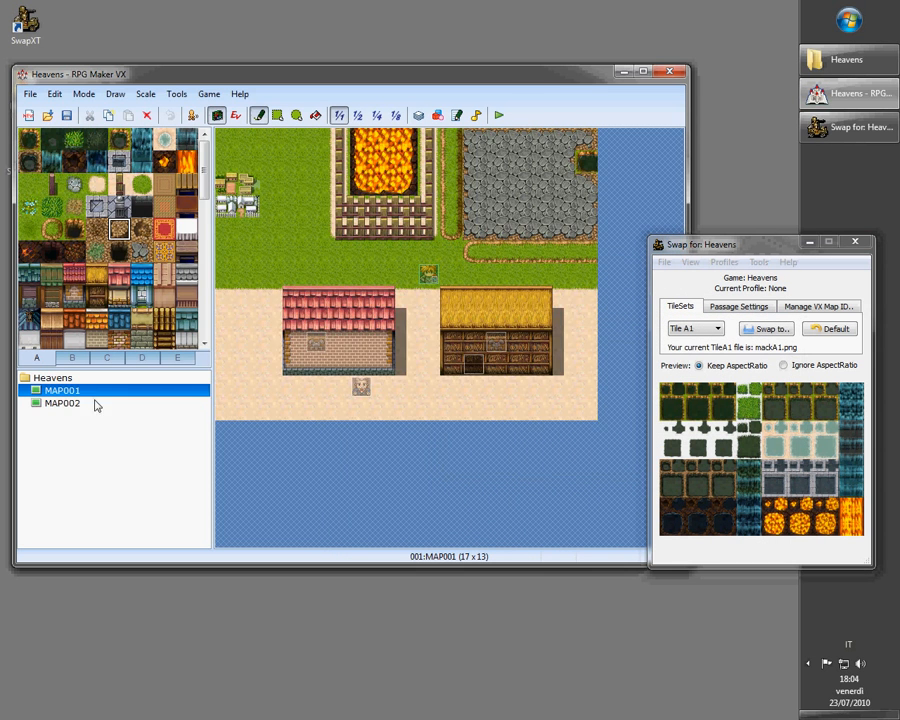
{"action": "left_click", "coordinate": [94, 403]}
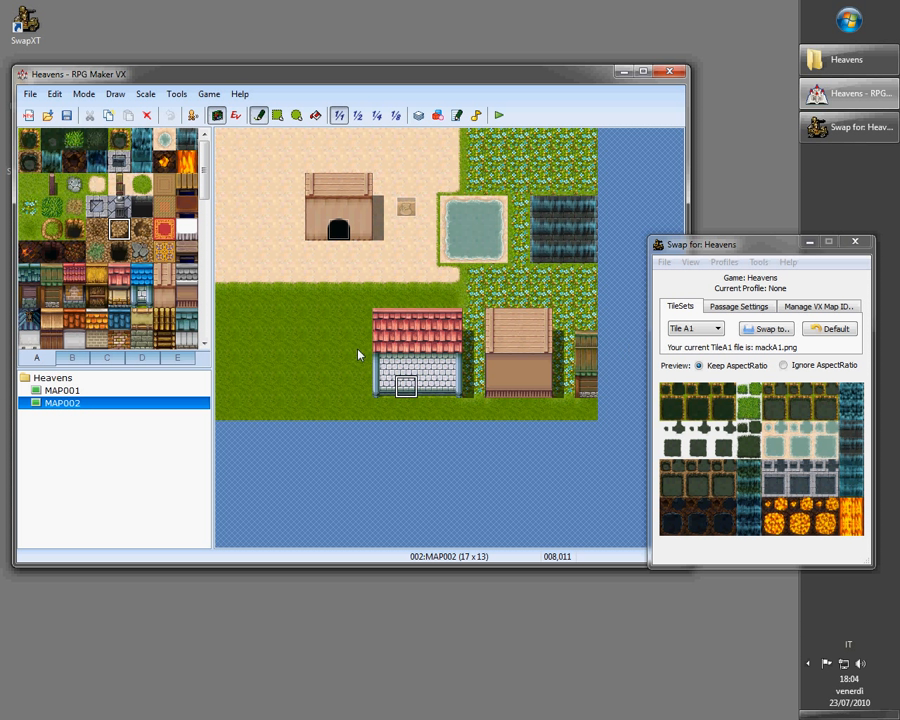
Apply the current tilesets and passages to VX map ID 2
{"action": "left_click", "coordinate": [160, 391]}
{"action": "left_click", "coordinate": [148, 405]}
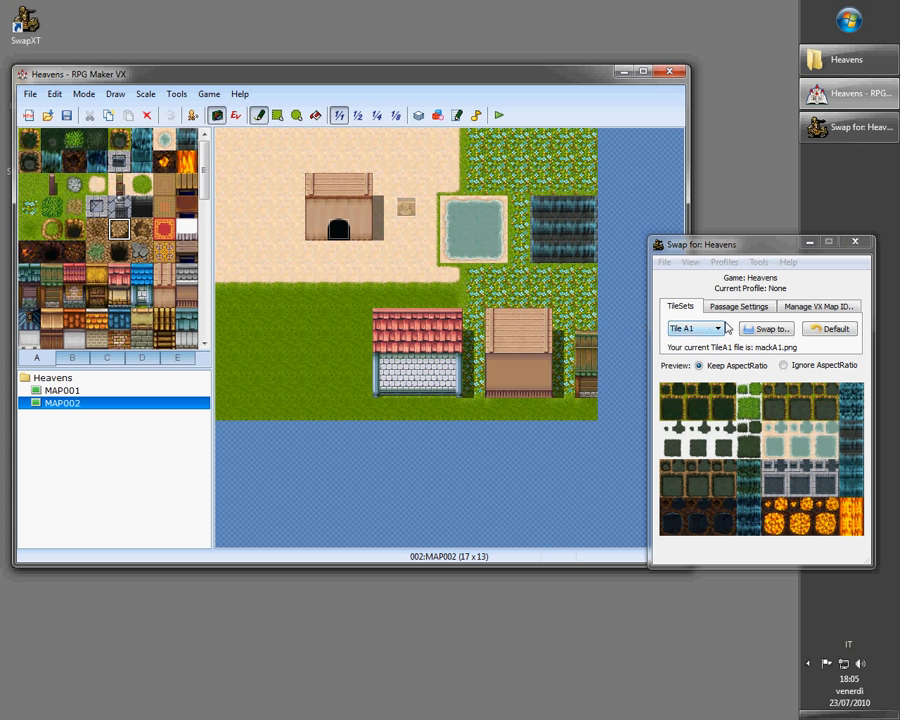
{"action": "left_click", "coordinate": [784, 308]}
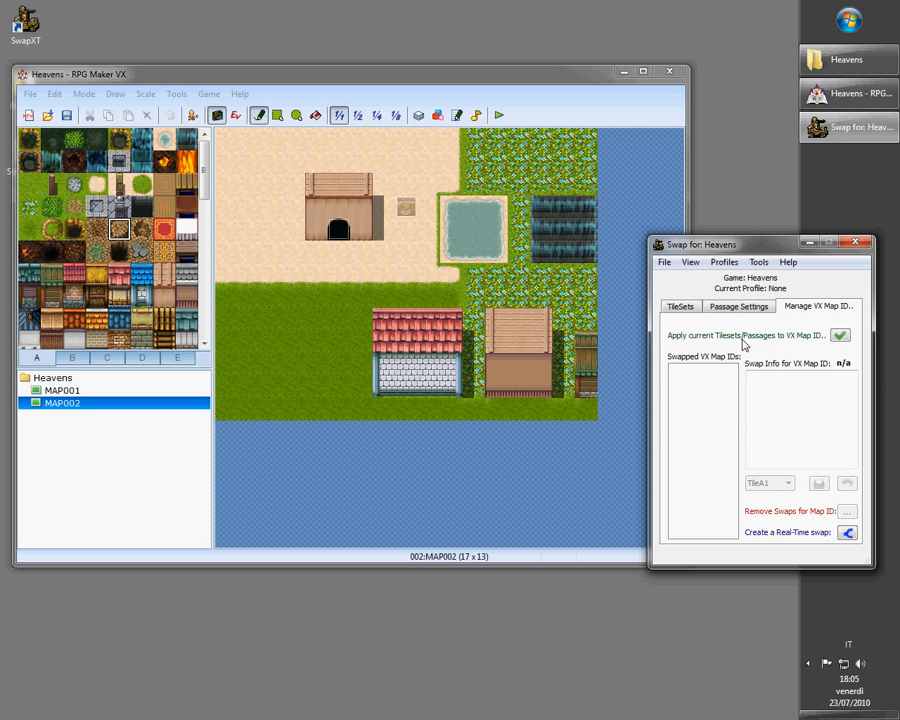
{"action": "left_click", "coordinate": [841, 336]}
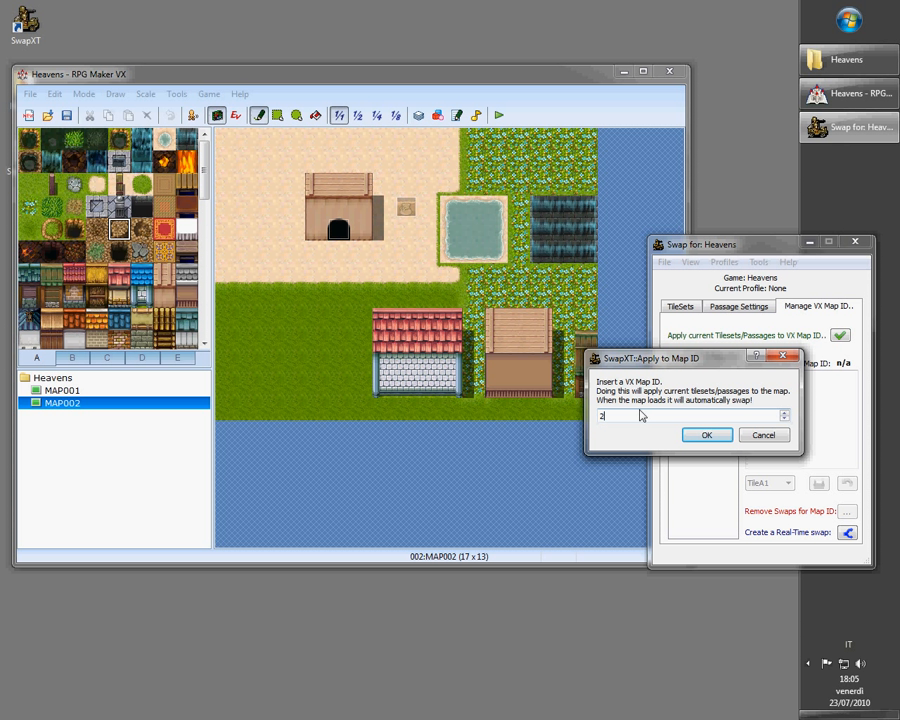
{"action": "left_click", "coordinate": [705, 436]}
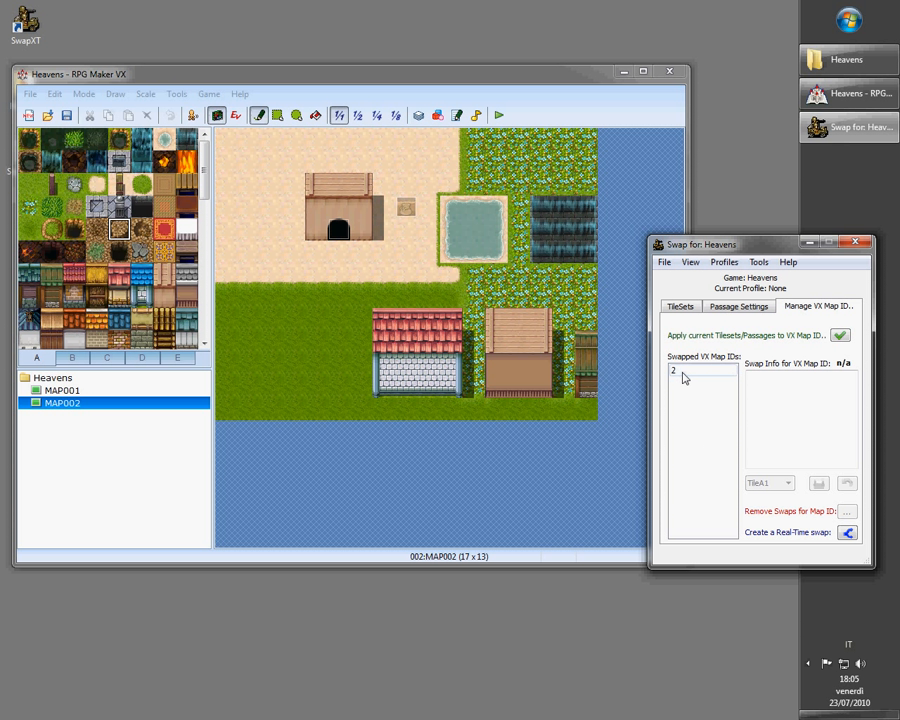
Select map ID 2 in the swapped map list to view its swap info
{"action": "left_click", "coordinate": [684, 376]}
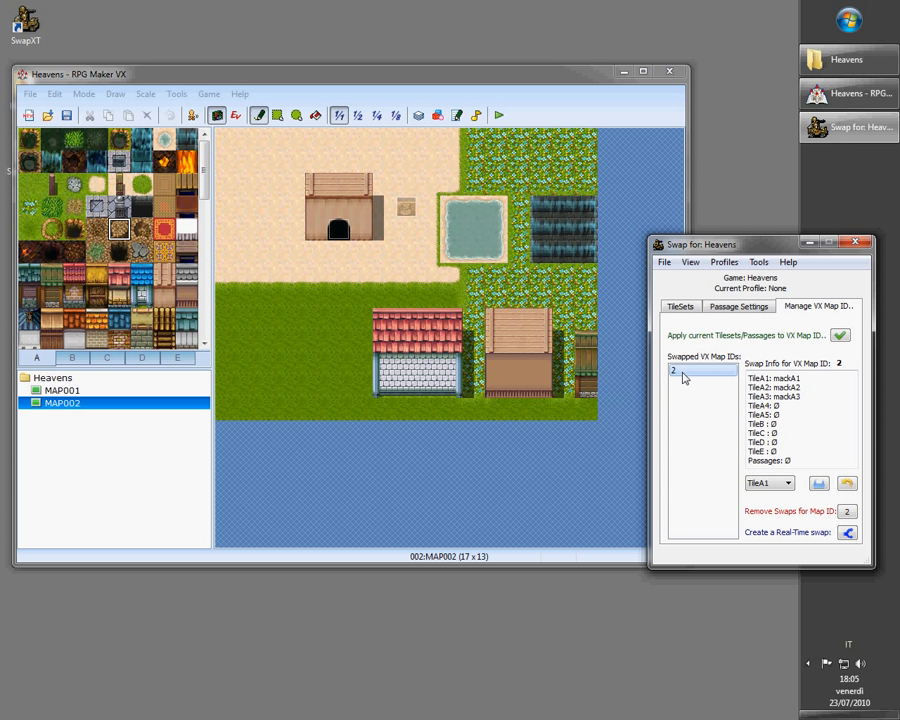
{"action": "left_click_drag", "start_coordinate": [747, 378], "coordinate": [797, 462]}
{"action": "left_click", "coordinate": [810, 458]}
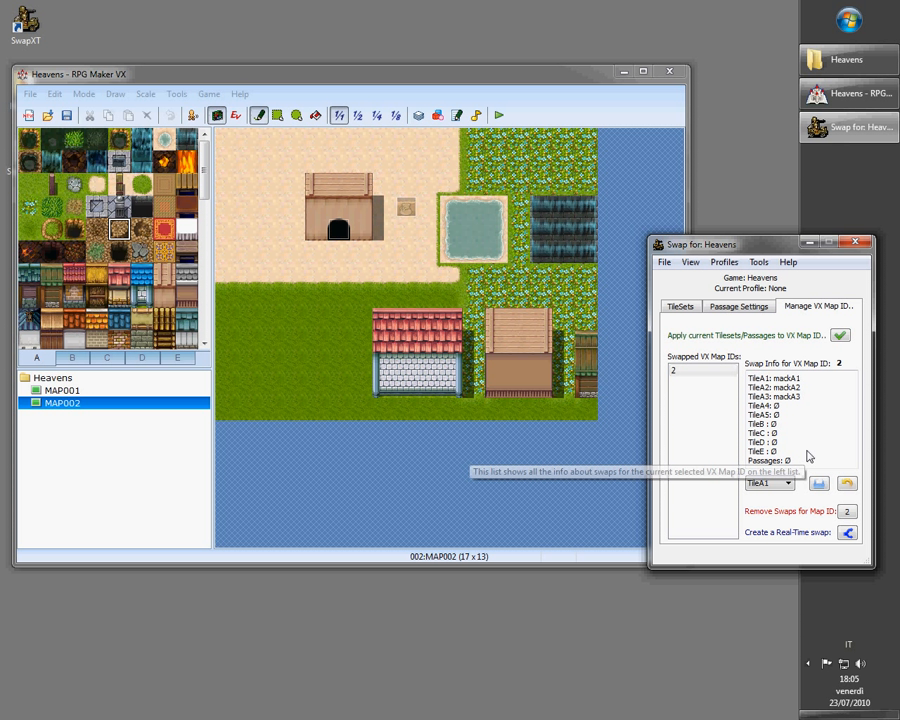
Restore all tilesets to default, confirming the prompt
{"action": "left_click", "coordinate": [688, 308]}
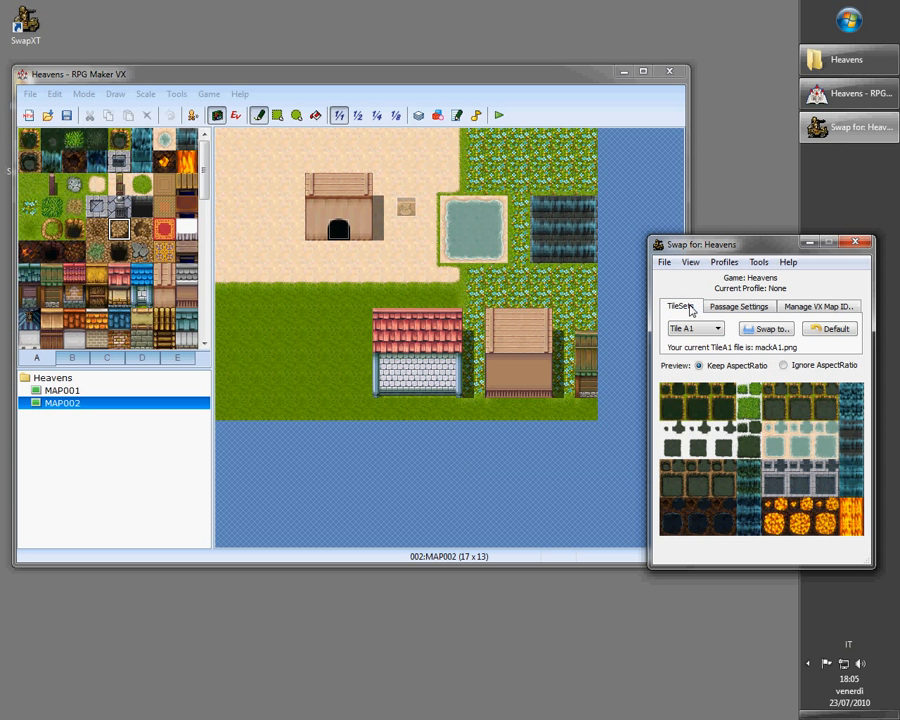
{"action": "left_click", "coordinate": [818, 306]}
{"action": "left_click", "coordinate": [757, 262]}
{"action": "mouse_move", "coordinate": [710, 268]}
{"action": "left_click", "coordinate": [689, 308]}
{"action": "left_click", "coordinate": [756, 263]}
{"action": "left_click", "coordinate": [755, 285]}
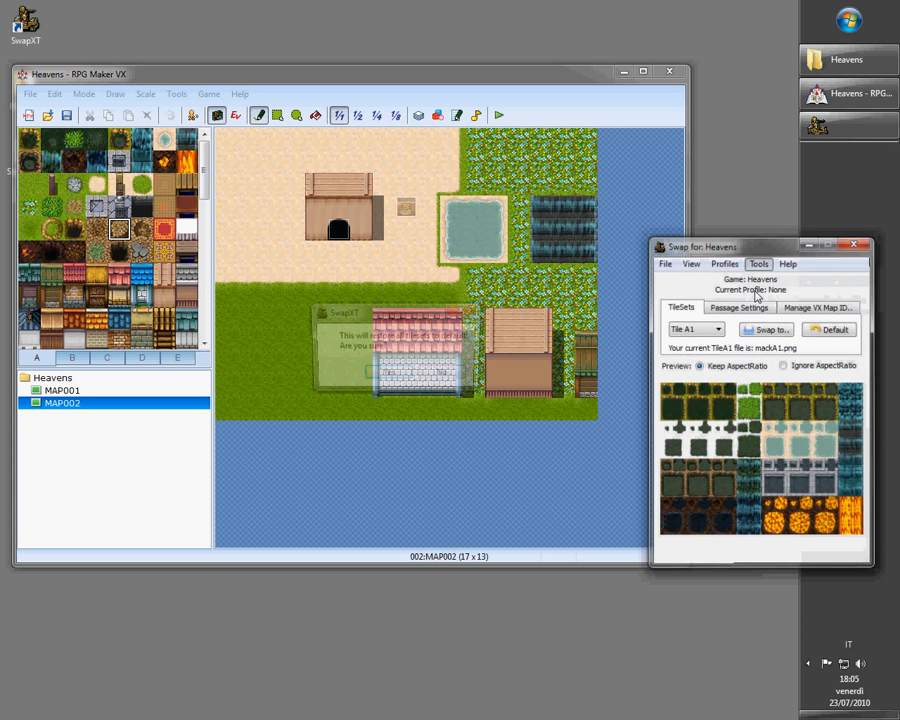
{"action": "left_click", "coordinate": [513, 369]}
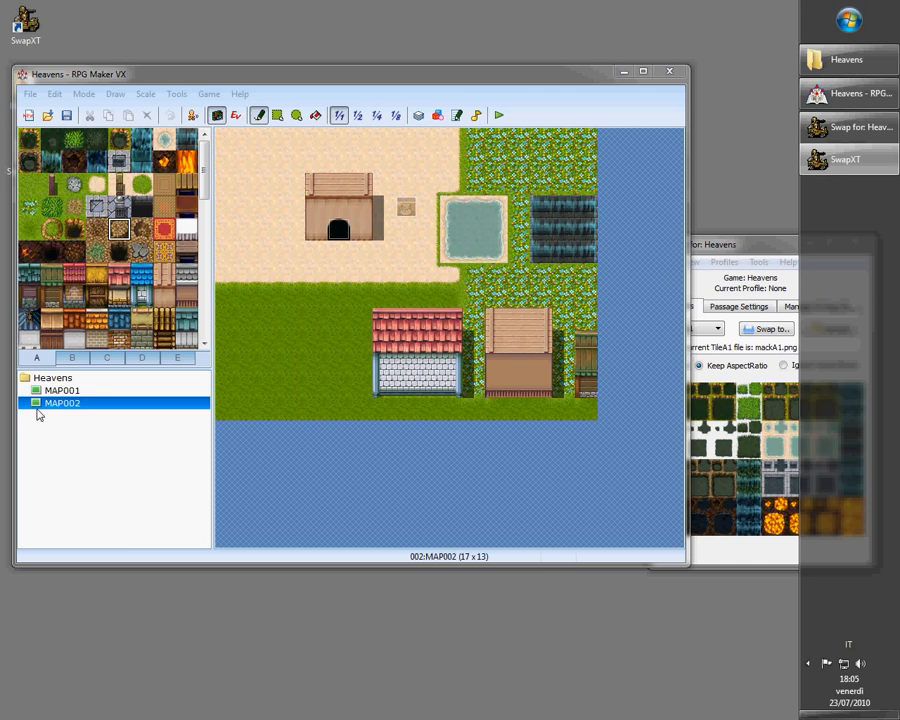
{"action": "left_click_drag", "start_coordinate": [468, 68], "coordinate": [185, 213]}
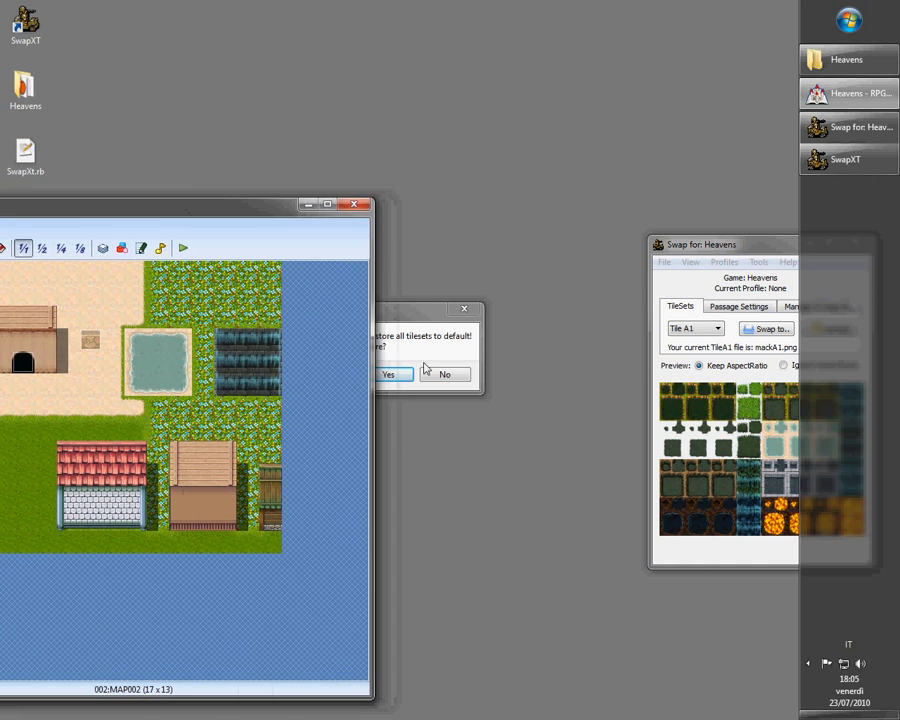
{"action": "left_click", "coordinate": [400, 374]}
{"action": "left_click_drag", "start_coordinate": [286, 209], "coordinate": [643, 112]}
Restore all tilesets to default once more and reload MAP001 to show the default tiles
{"action": "left_click", "coordinate": [690, 262]}
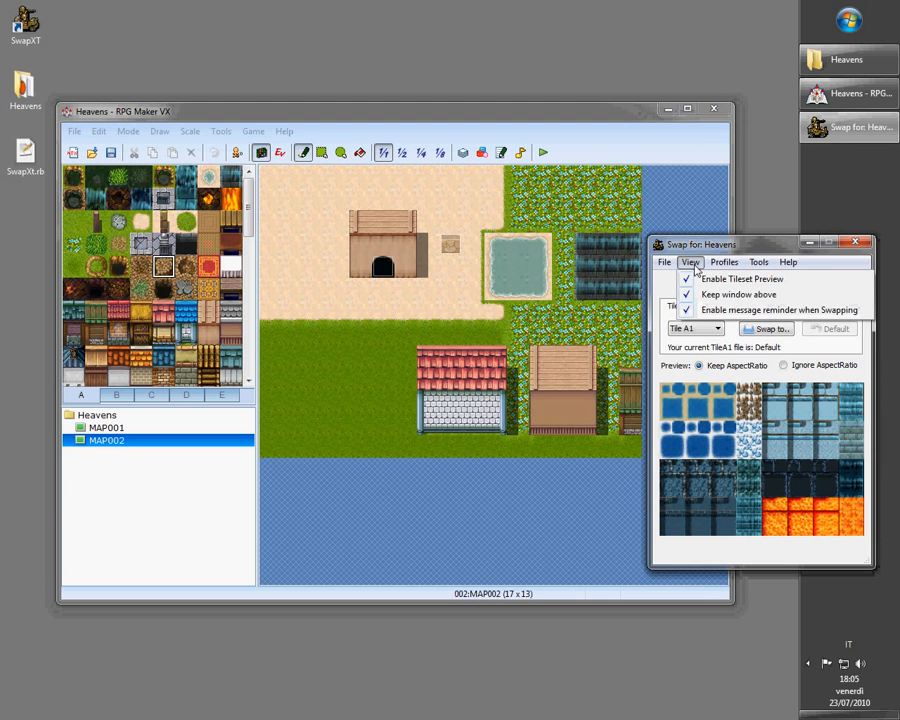
{"action": "left_click", "coordinate": [726, 262]}
{"action": "left_click", "coordinate": [762, 262]}
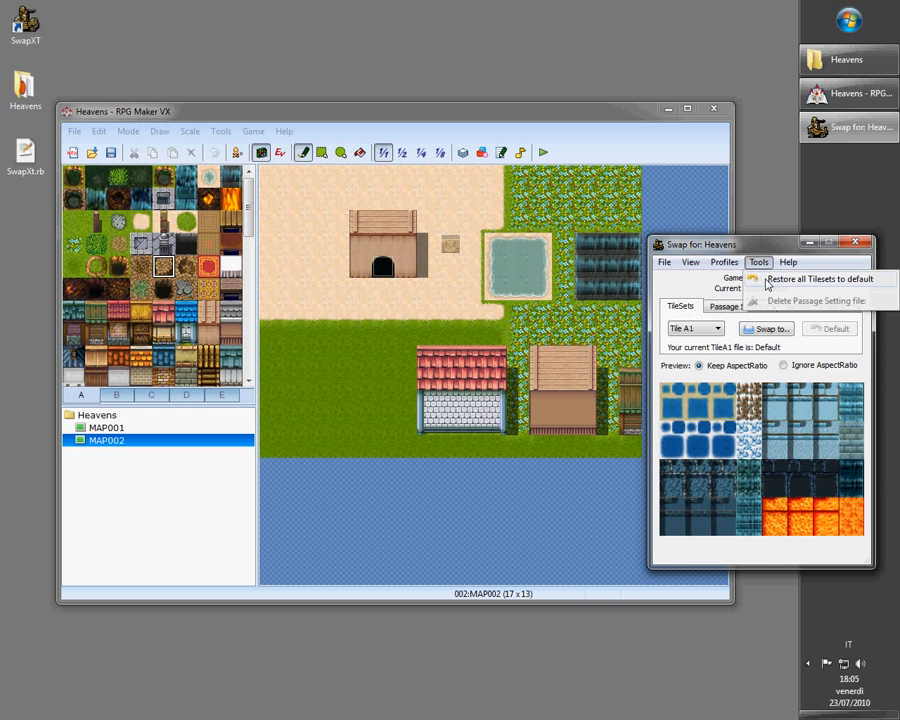
{"action": "left_click", "coordinate": [768, 280]}
{"action": "left_click", "coordinate": [400, 375]}
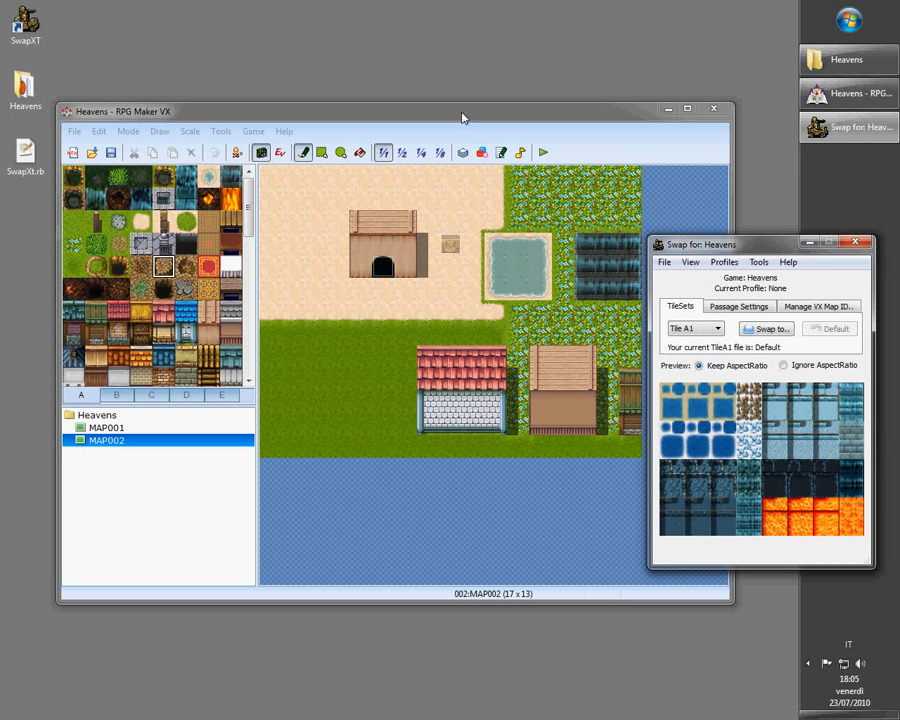
{"action": "left_click_drag", "start_coordinate": [462, 115], "coordinate": [440, 87]}
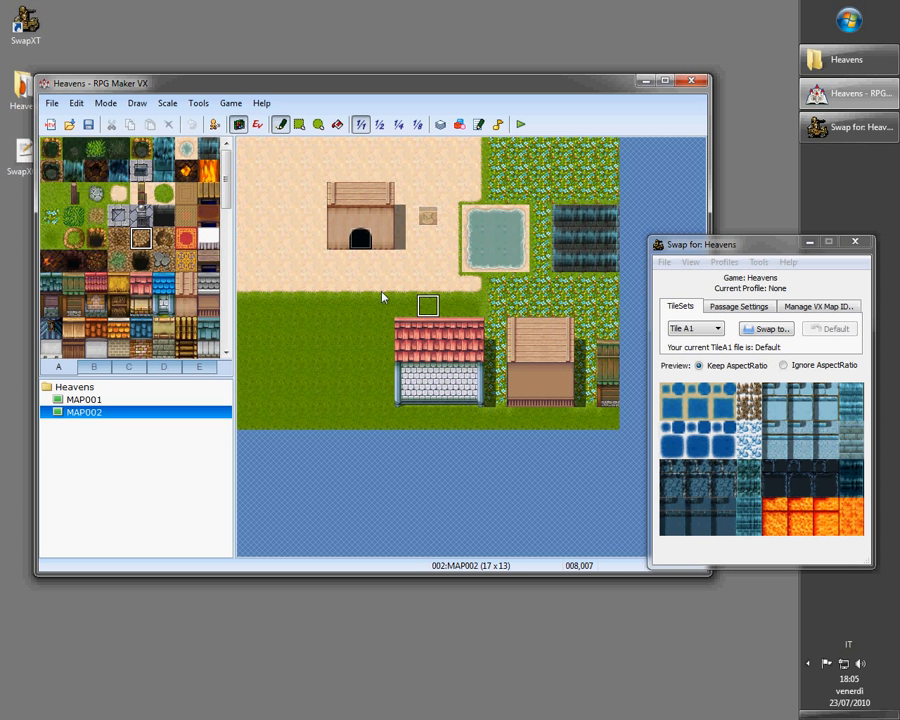
{"action": "left_click", "coordinate": [167, 398]}
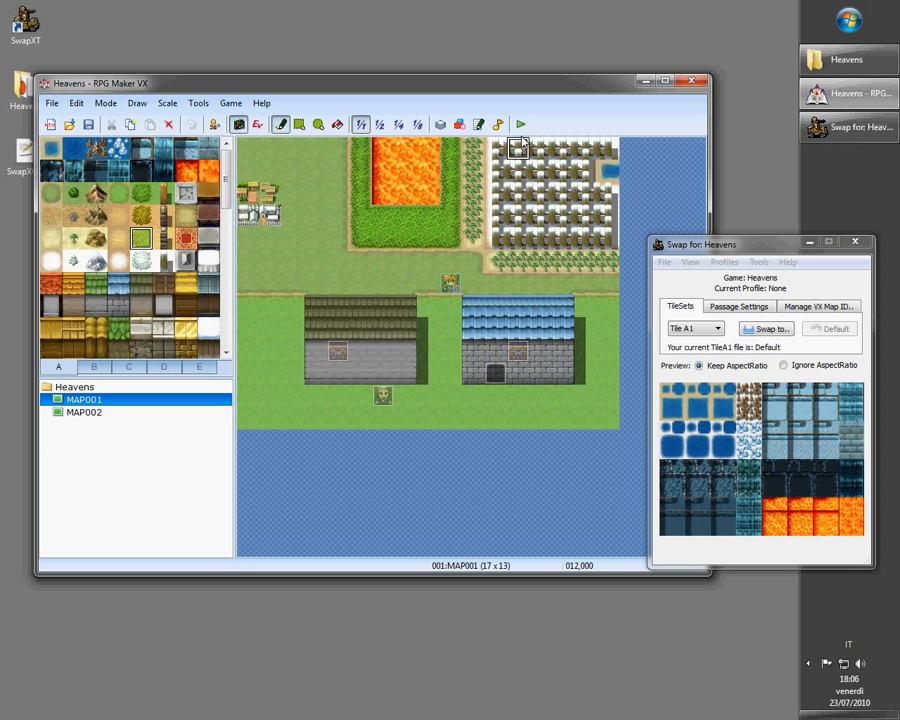
Launch a playtest of the game and start a new game from the title screen
{"action": "left_click", "coordinate": [818, 306]}
{"action": "left_click", "coordinate": [681, 307]}
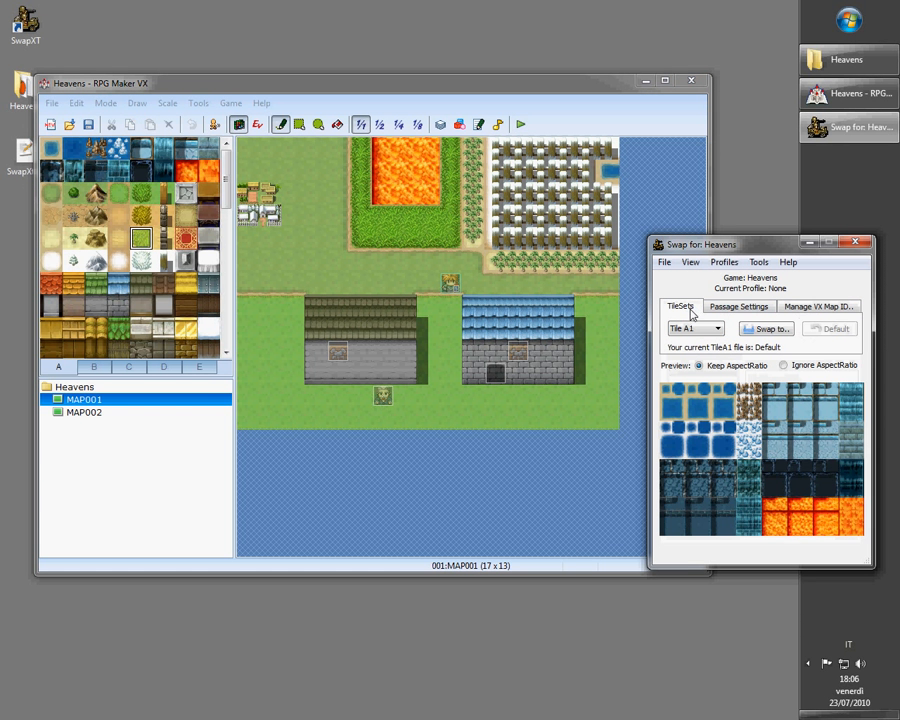
{"action": "left_click", "coordinate": [521, 124]}
{"action": "left_click", "coordinate": [318, 361]}
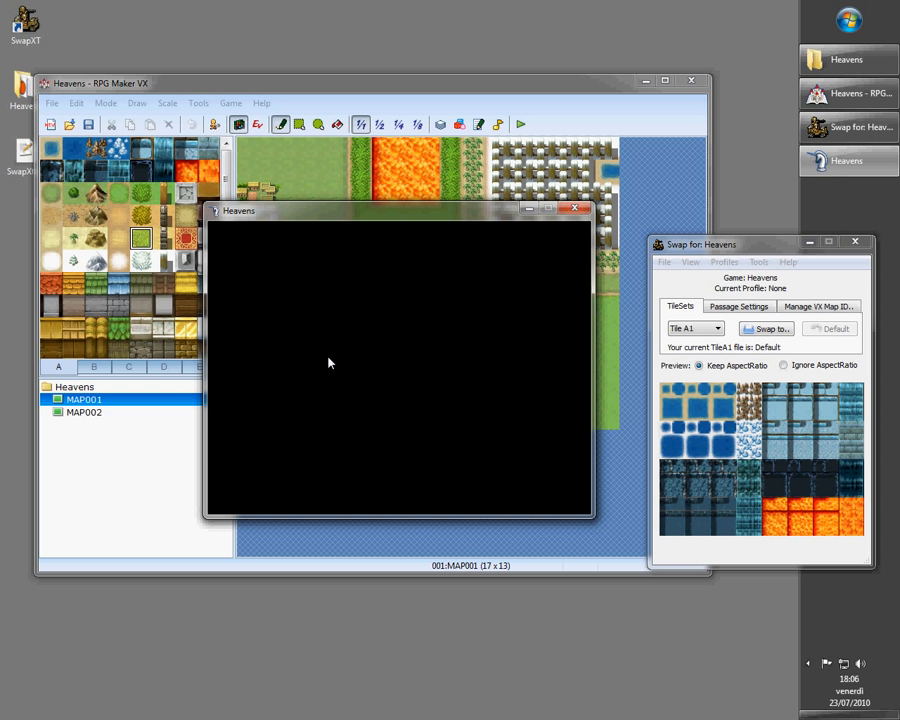
{"action": "key", "text": "Return"}
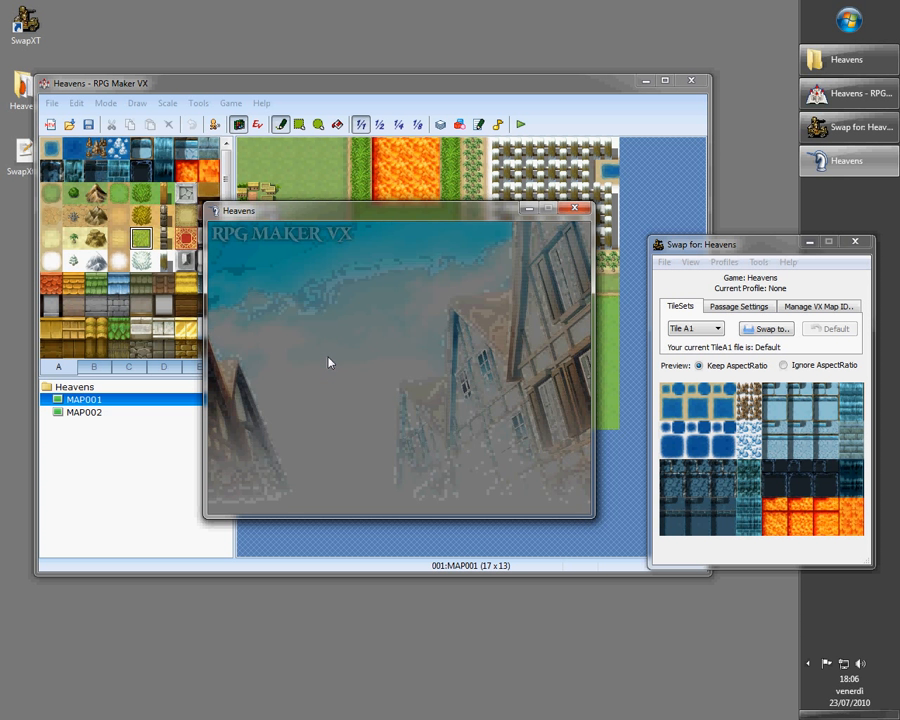
Open Game Properties, toggle the Play BGM and ME and Play BGS and SE options, and confirm
{"action": "key", "text": "F1"}
{"action": "left_click", "coordinate": [280, 314]}
{"action": "left_click", "coordinate": [272, 334]}
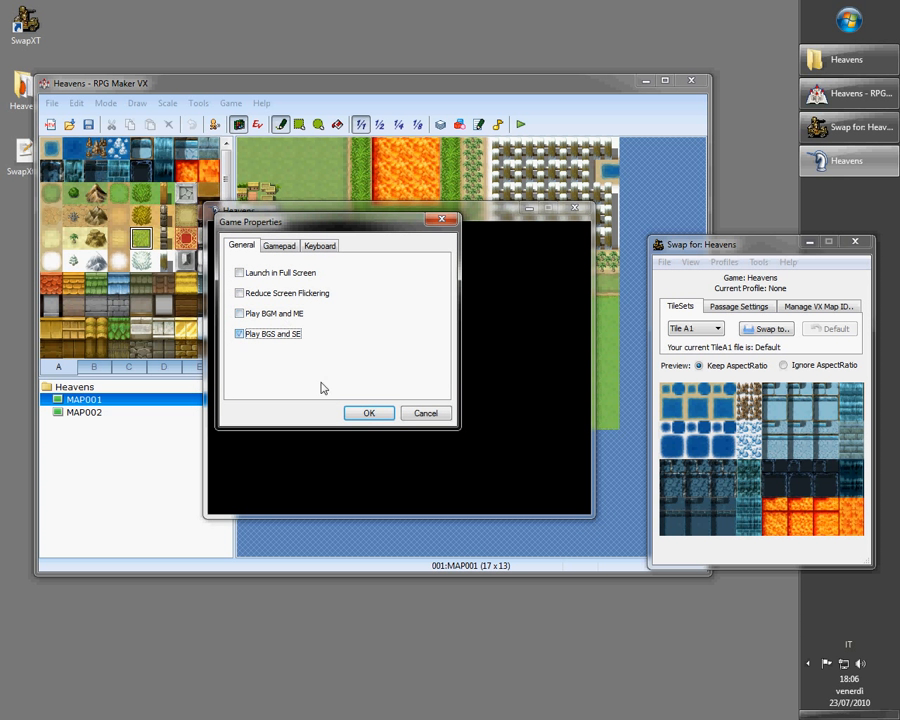
{"action": "key", "text": "Return"}
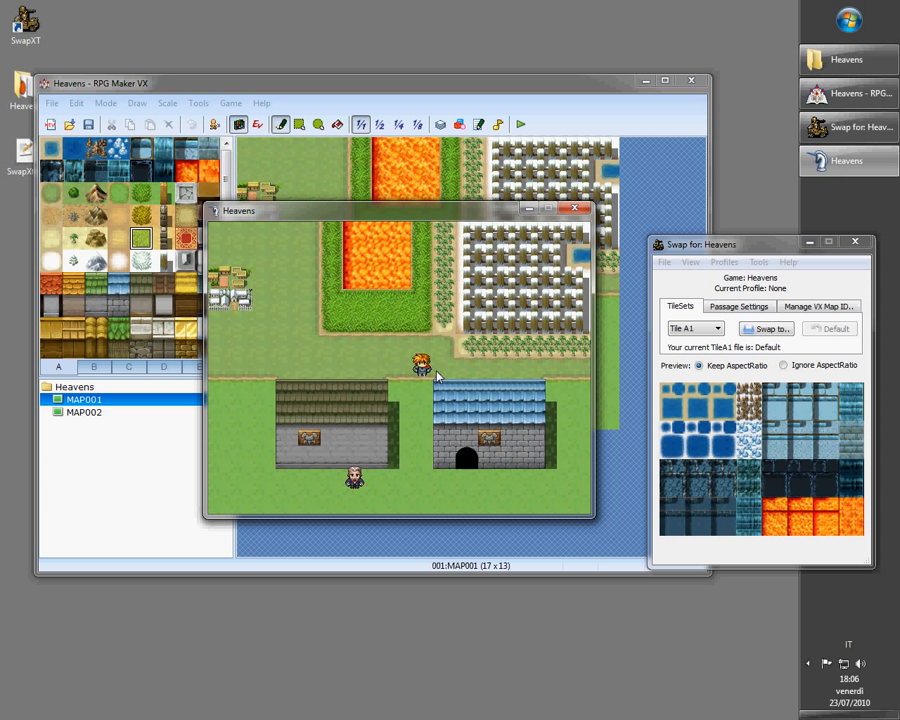
Move the player character around MAP001 in the playtest
{"action": "key", "text": "Down"}
{"action": "key", "text": "Left"}
{"action": "key", "text": "Up"}
{"action": "key", "text": "Left"}
{"action": "key", "text": "Left"}
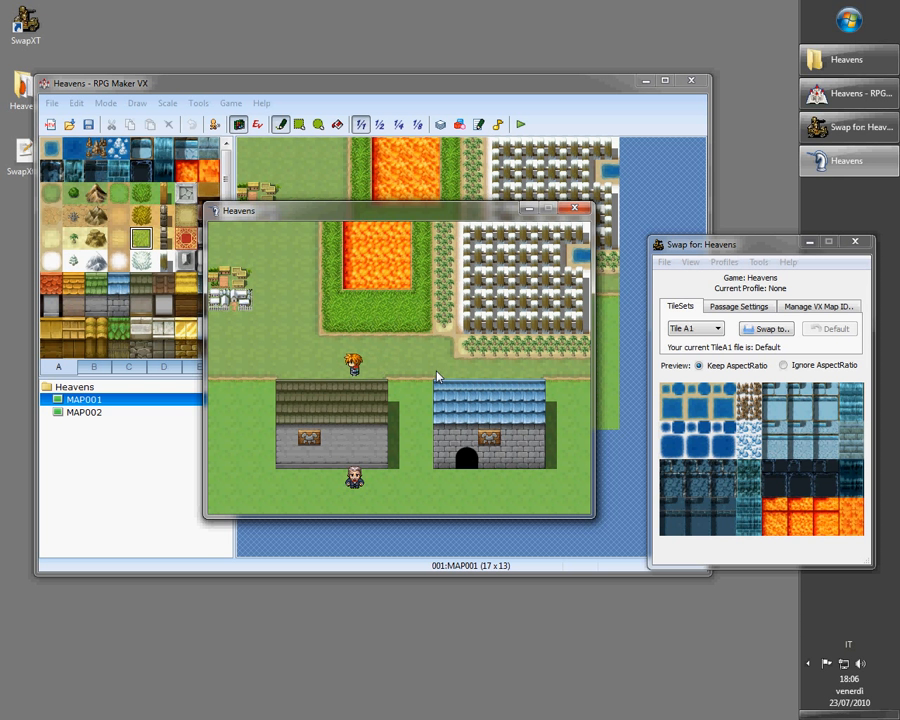
Walk the player through the blue-roofed house's door to enter map 2 with its swapped tiles
{"action": "left_click", "coordinate": [790, 307]}
{"action": "left_click_drag", "start_coordinate": [467, 207], "coordinate": [490, 196]}
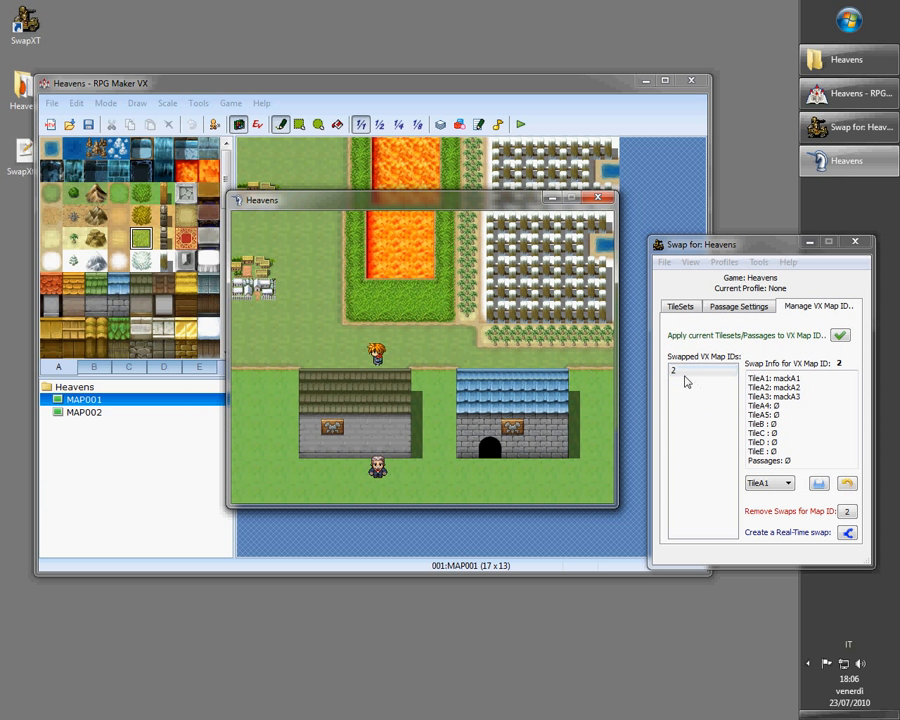
{"action": "key", "text": "Right"}
{"action": "key", "text": "Down"}
{"action": "key", "text": "Down"}
{"action": "key", "text": "Down"}
{"action": "key", "text": "Right"}
{"action": "key", "text": "Right"}
{"action": "key", "text": "Right"}
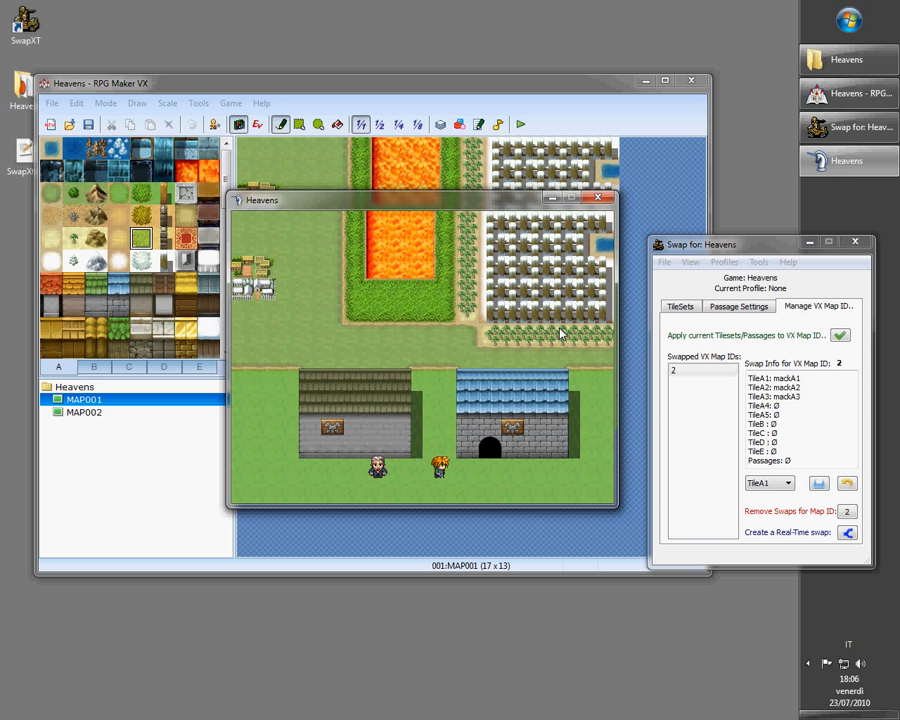
{"action": "key", "text": "Up"}
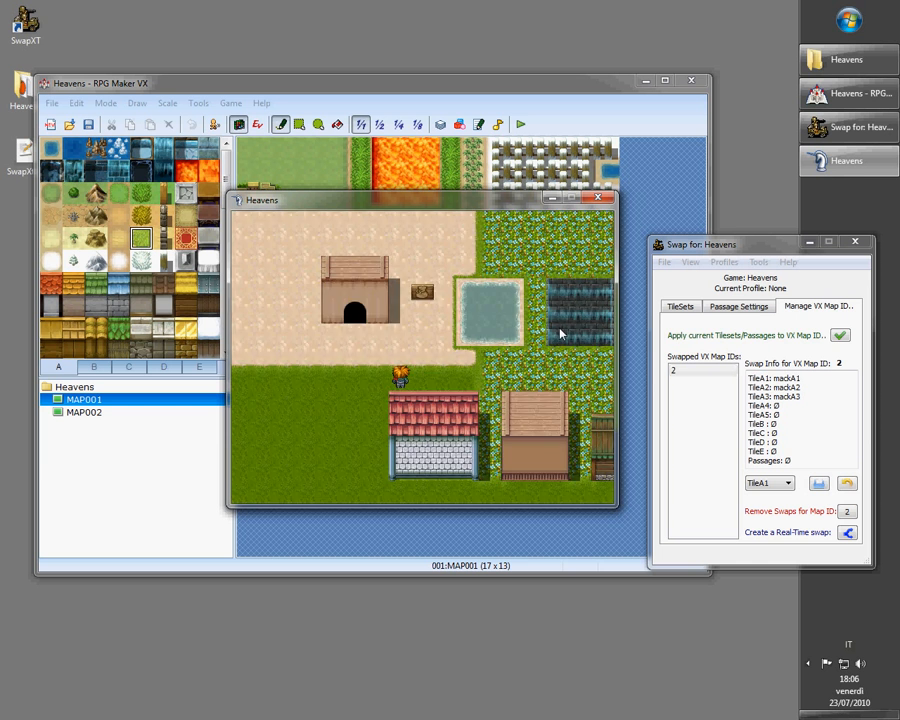
Walk the player back up to return to MAP001 in the playtest
{"action": "left_click_drag", "start_coordinate": [405, 201], "coordinate": [372, 183]}
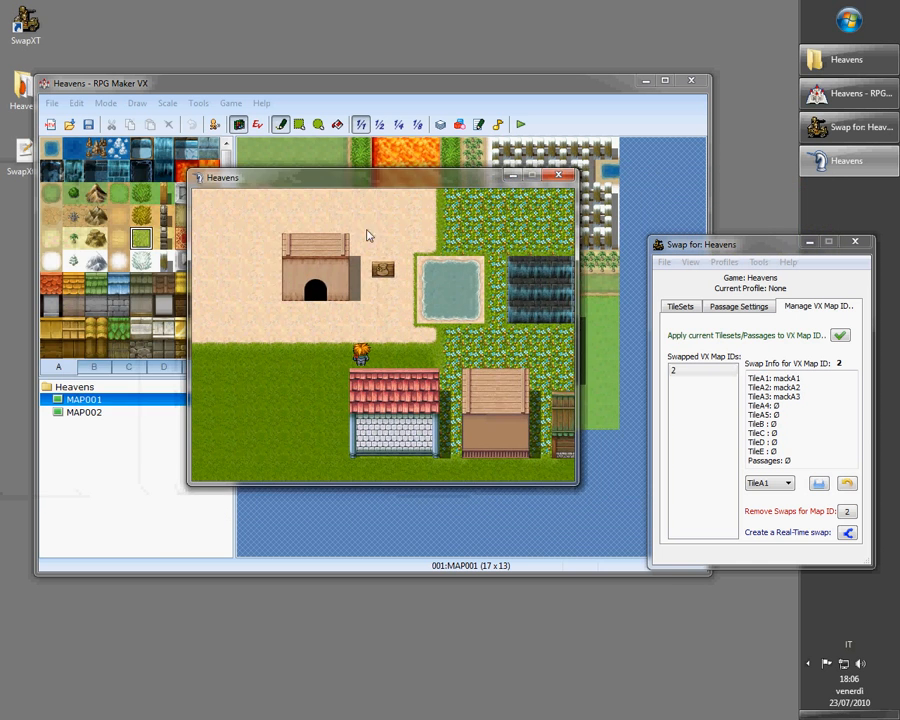
{"action": "key", "text": "Left"}
{"action": "key", "text": "Up"}
{"action": "key", "text": "Up"}
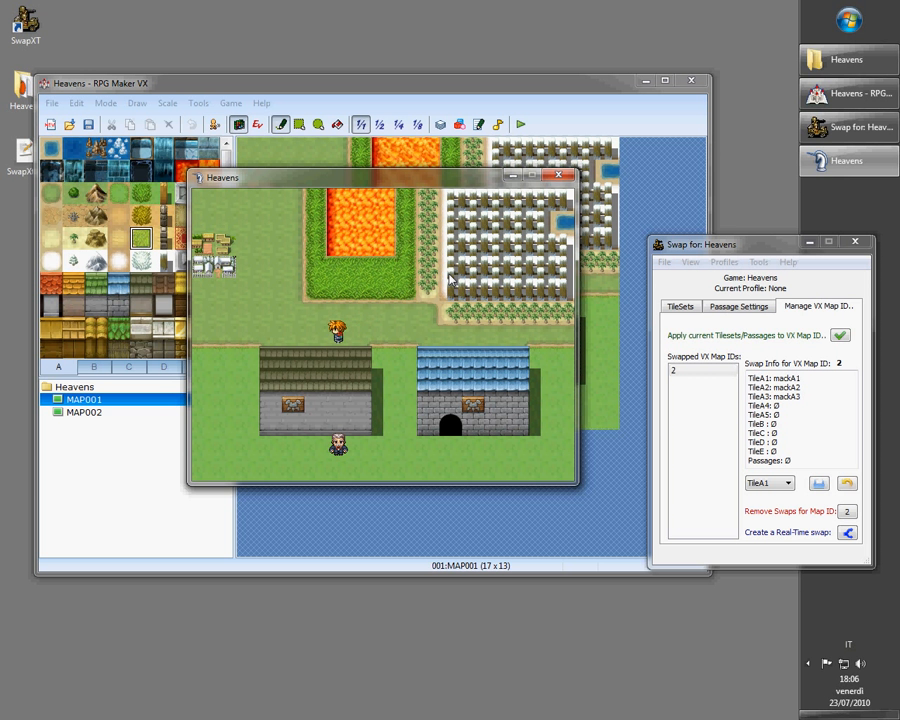
Close the playtest window and minimize the RPG Maker editor
{"action": "left_click", "coordinate": [687, 374]}
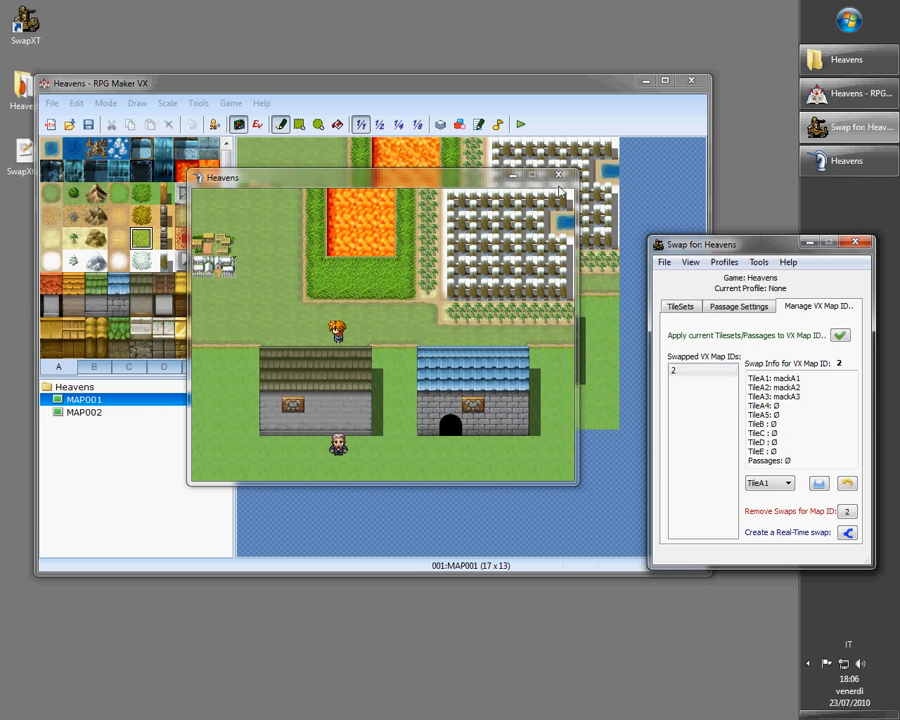
{"action": "left_click", "coordinate": [559, 175]}
{"action": "left_click", "coordinate": [643, 85]}
Examine the swap info listed for VX map ID 2 in SwapXT
{"action": "left_click_drag", "start_coordinate": [715, 252], "coordinate": [287, 210]}
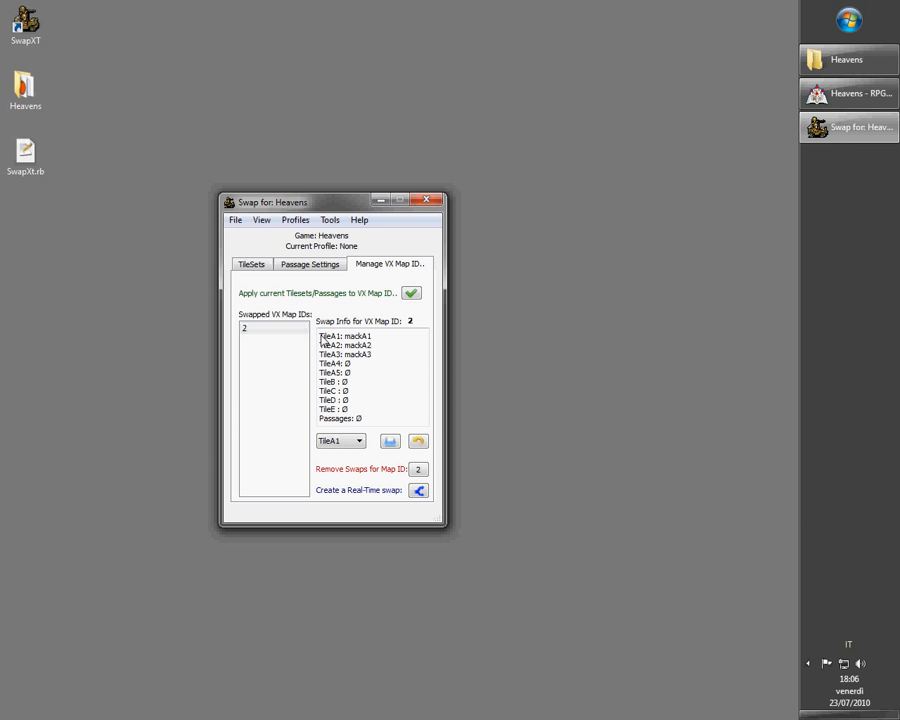
{"action": "left_click_drag", "start_coordinate": [320, 337], "coordinate": [357, 355]}
{"action": "left_click_drag", "start_coordinate": [330, 204], "coordinate": [634, 265]}
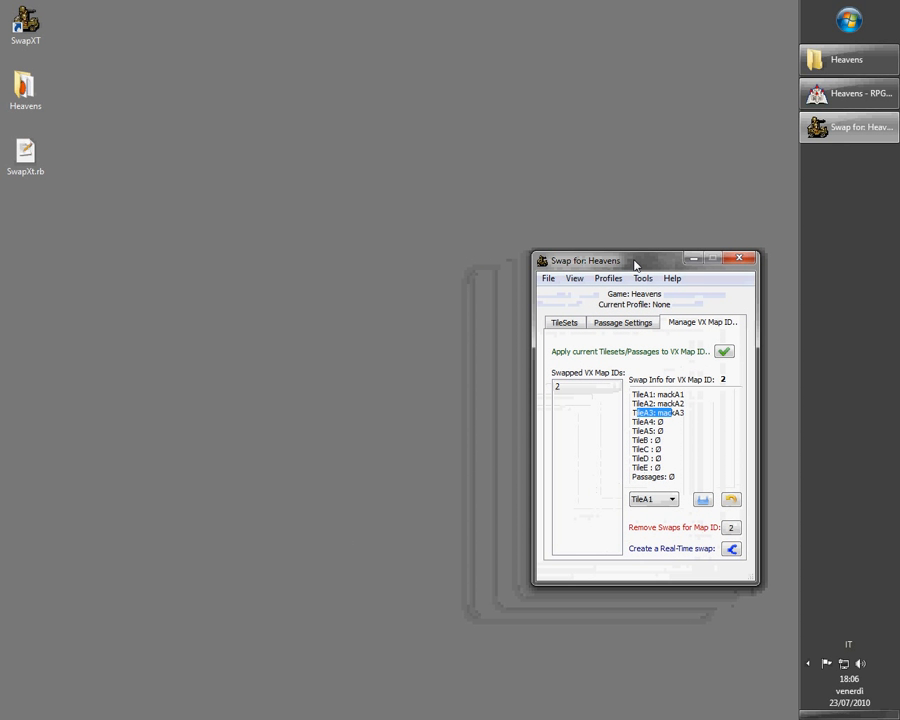
Open SwapXT's Passage Settings tab and bring the RPG Maker editor back
{"action": "left_click", "coordinate": [636, 324]}
{"action": "left_click", "coordinate": [848, 93]}
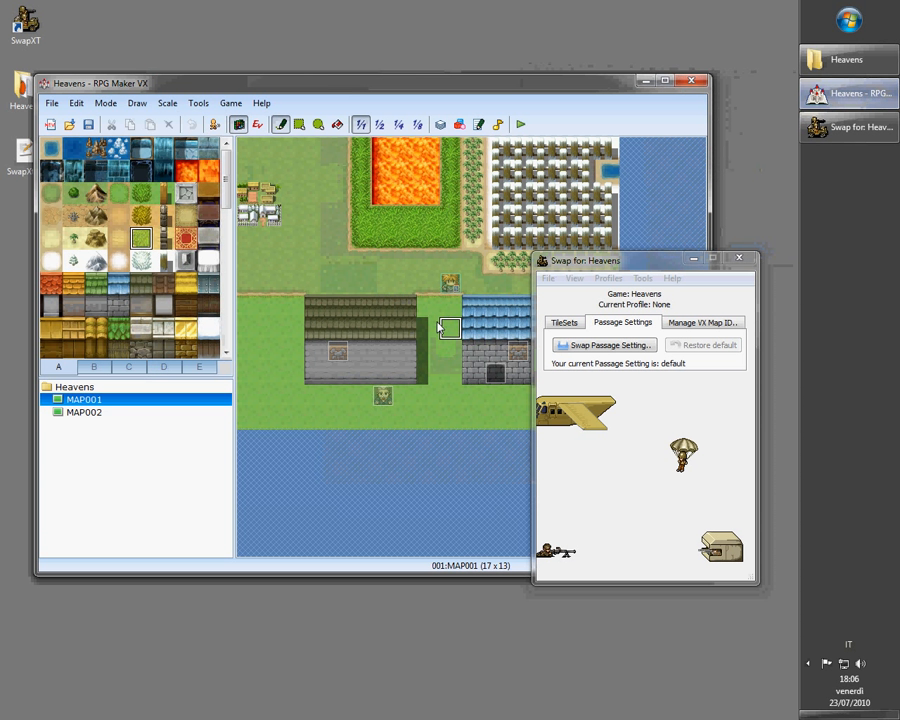
Open MAP002 in the map editor
{"action": "left_click_drag", "start_coordinate": [545, 268], "coordinate": [611, 314]}
{"action": "left_click", "coordinate": [72, 413]}
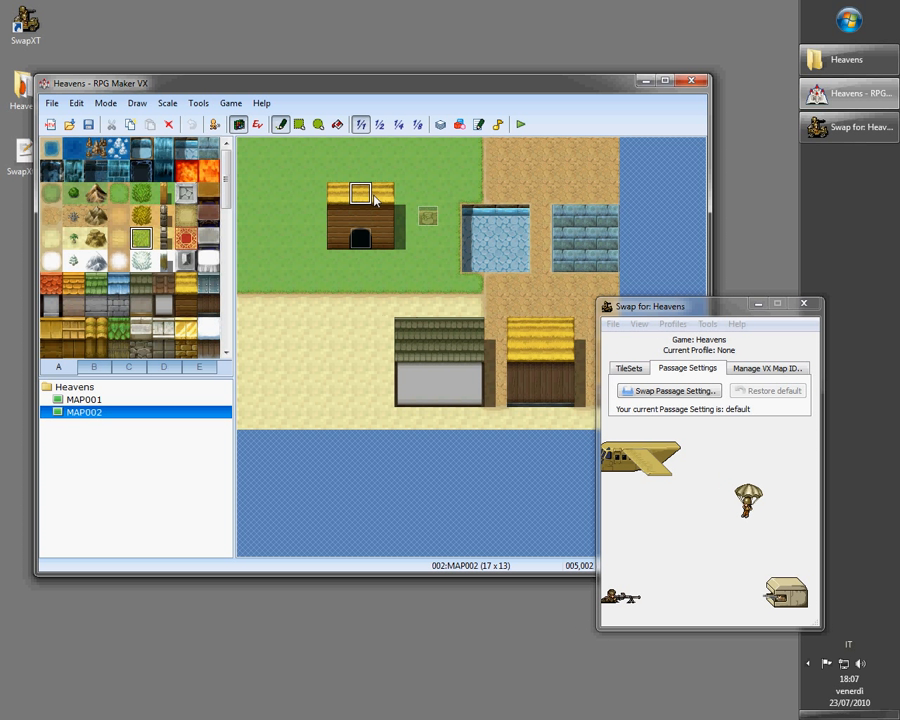
{"action": "left_click_drag", "start_coordinate": [346, 80], "coordinate": [339, 64]}
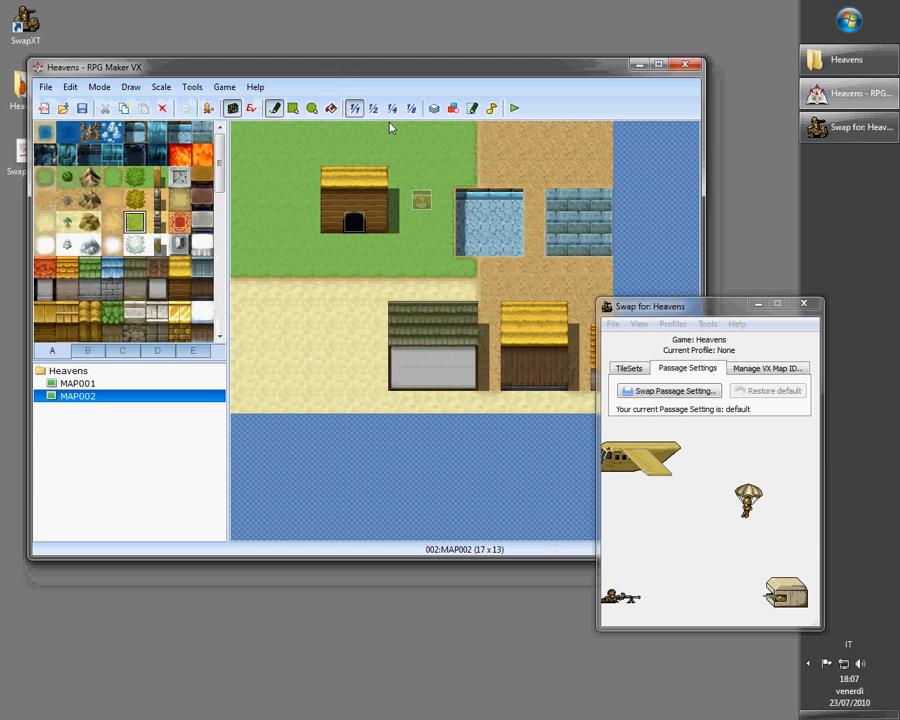
Create a new default passage setting in SwapXT named Roofs
{"action": "left_click", "coordinate": [664, 370]}
{"action": "left_click", "coordinate": [664, 370]}
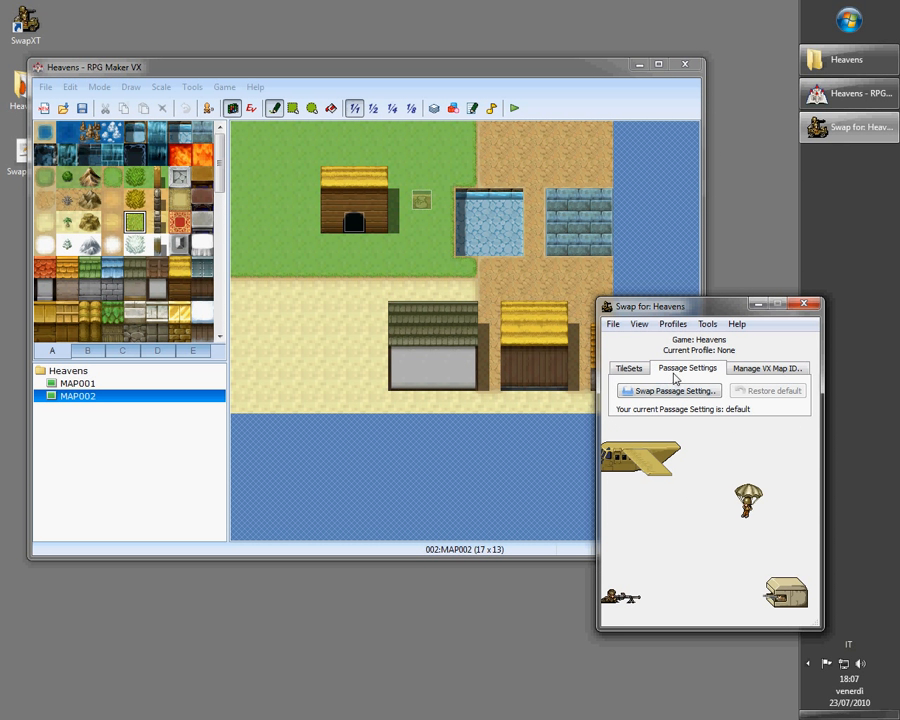
{"action": "left_click", "coordinate": [663, 391]}
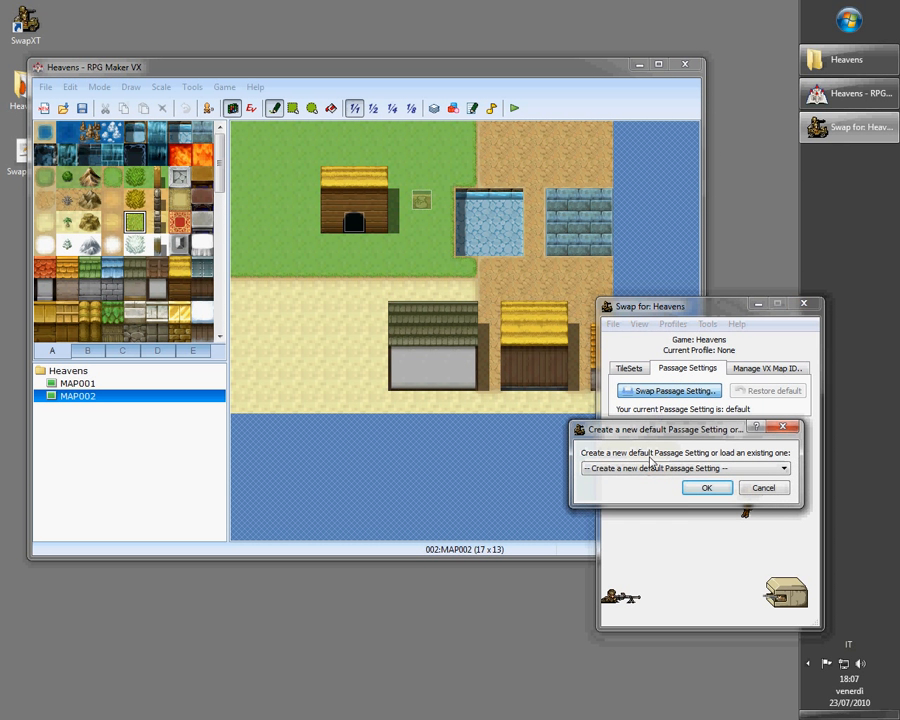
{"action": "left_click", "coordinate": [636, 468]}
{"action": "left_click", "coordinate": [638, 471]}
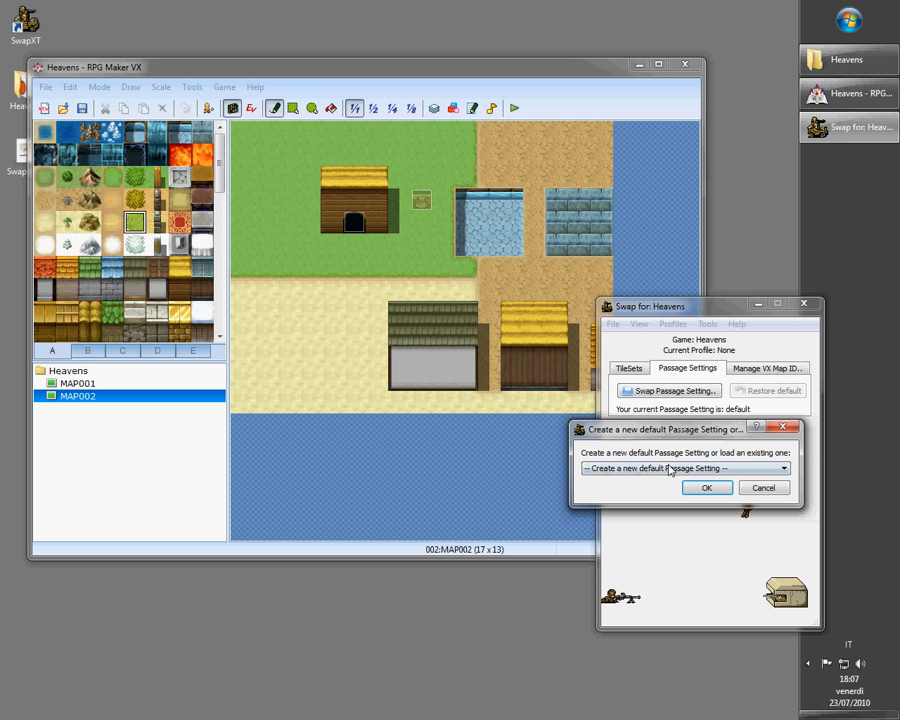
{"action": "left_click", "coordinate": [702, 487]}
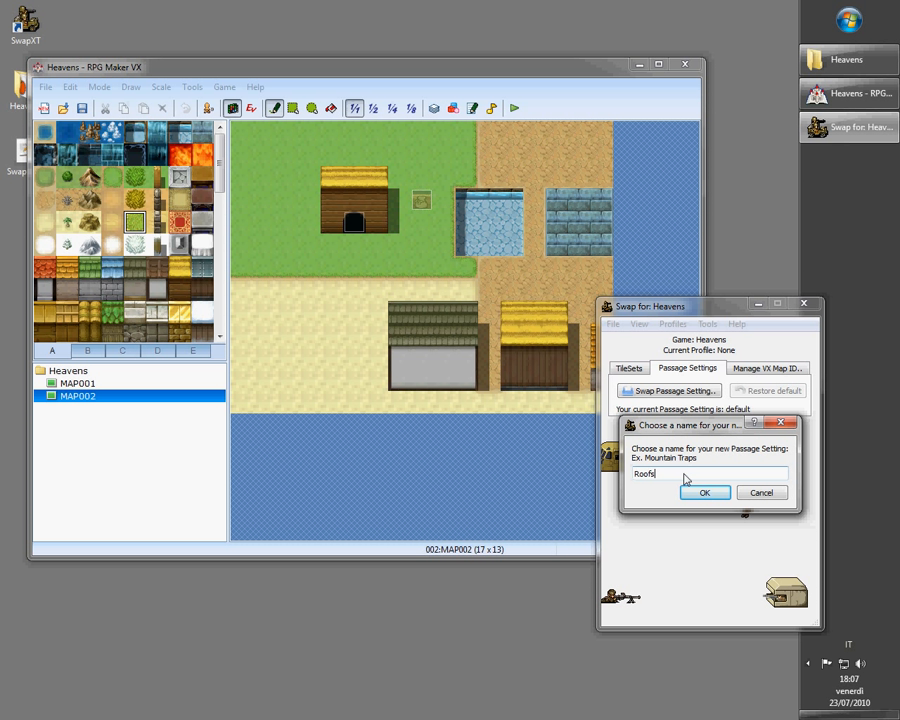
{"action": "left_click", "coordinate": [693, 493]}
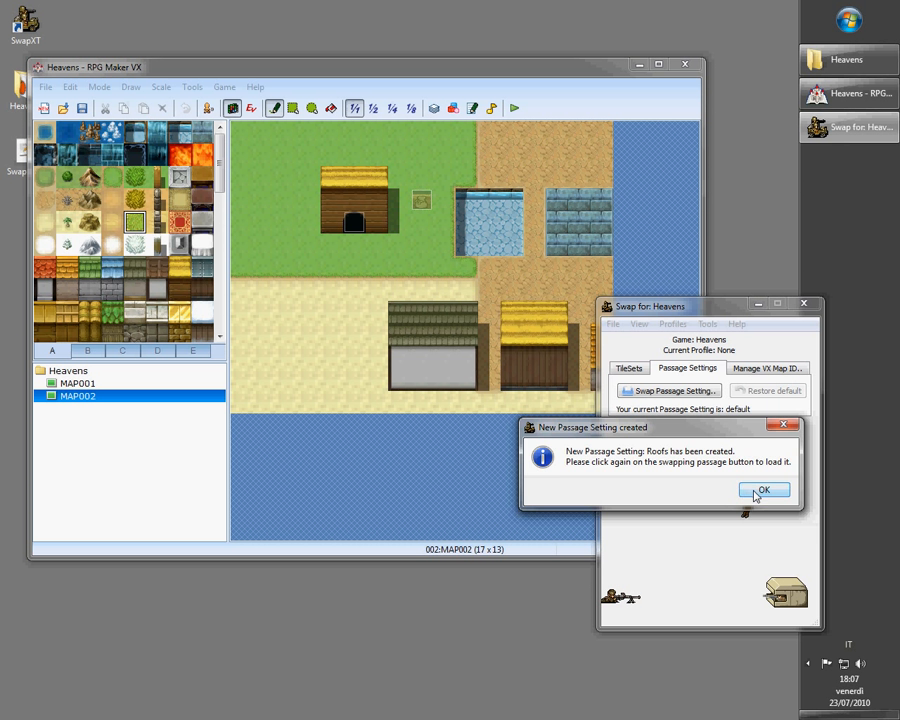
{"action": "left_click", "coordinate": [750, 490]}
Load the Roofs passage setting, saving the project and reloading the VX editor
{"action": "left_click", "coordinate": [668, 391]}
{"action": "left_click", "coordinate": [668, 467]}
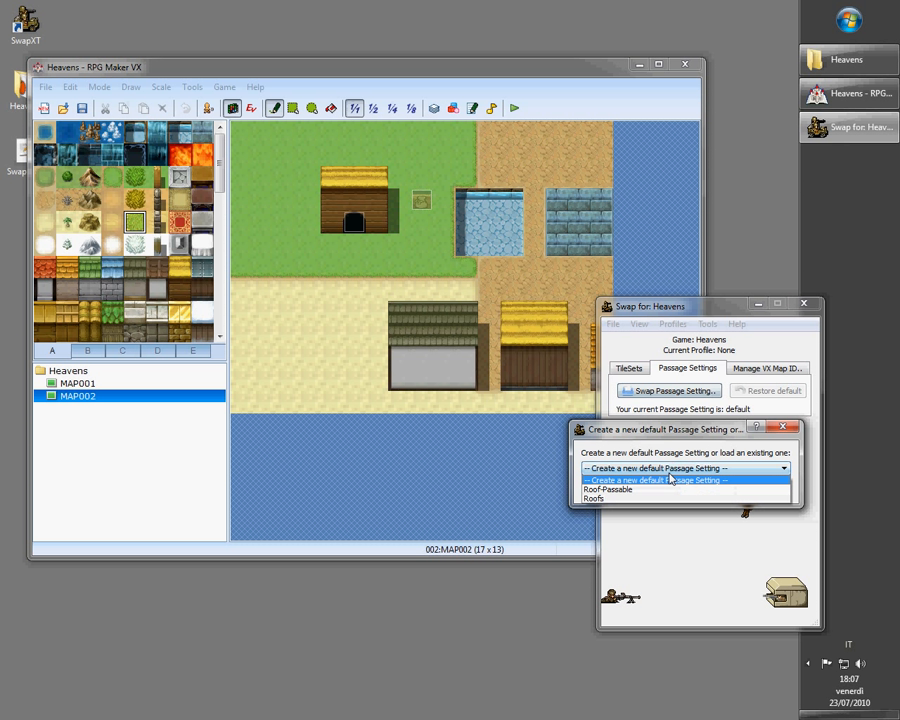
{"action": "left_click", "coordinate": [610, 499]}
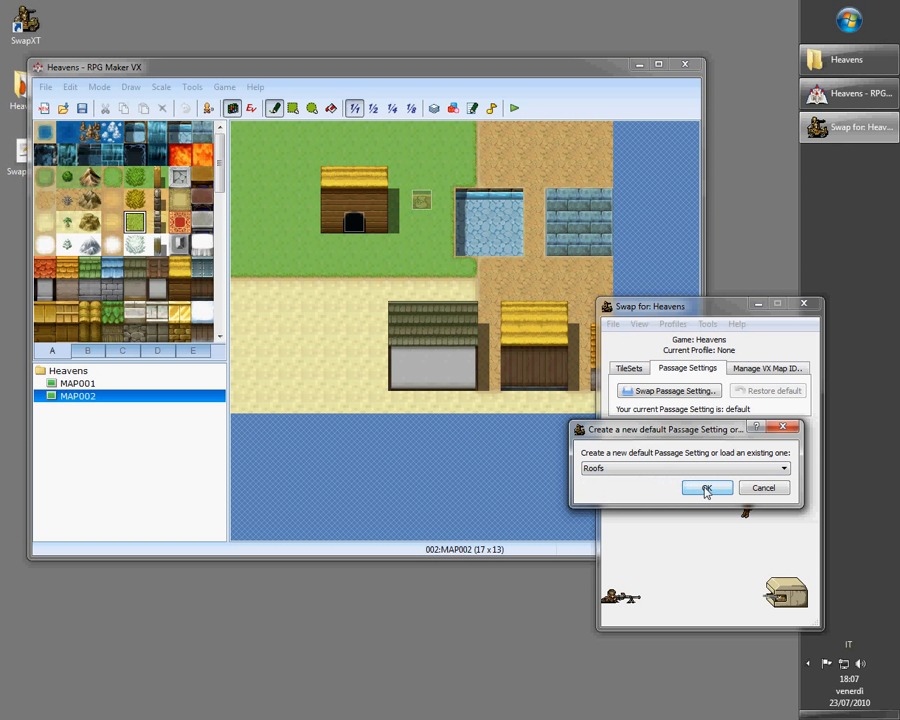
{"action": "left_click", "coordinate": [706, 489]}
{"action": "left_click_drag", "start_coordinate": [383, 307], "coordinate": [513, 333]}
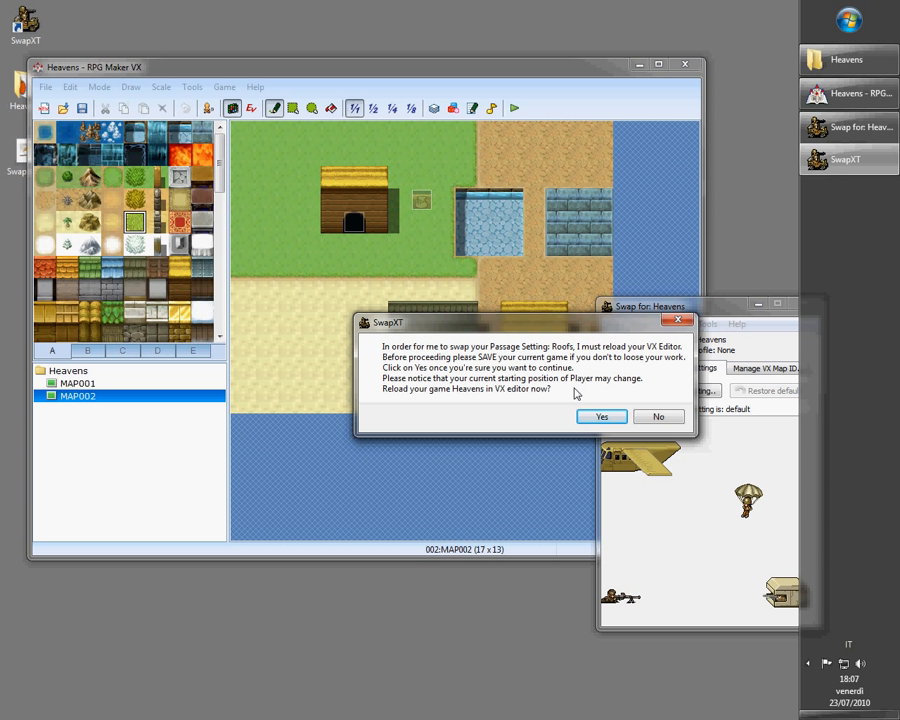
{"action": "left_click", "coordinate": [82, 109]}
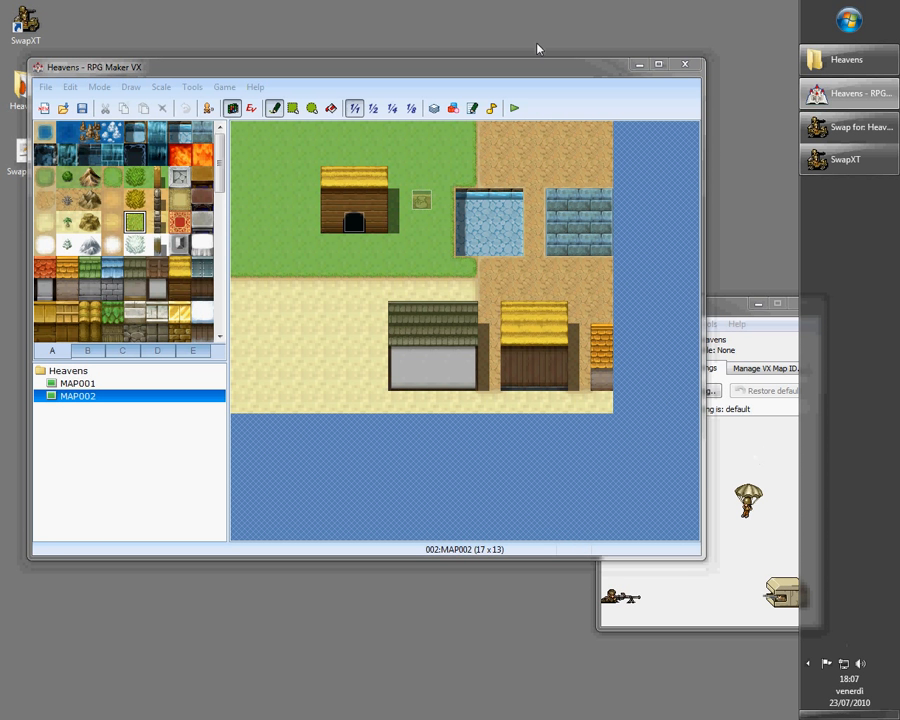
{"action": "left_click_drag", "start_coordinate": [541, 73], "coordinate": [257, 104]}
{"action": "left_click", "coordinate": [600, 416]}
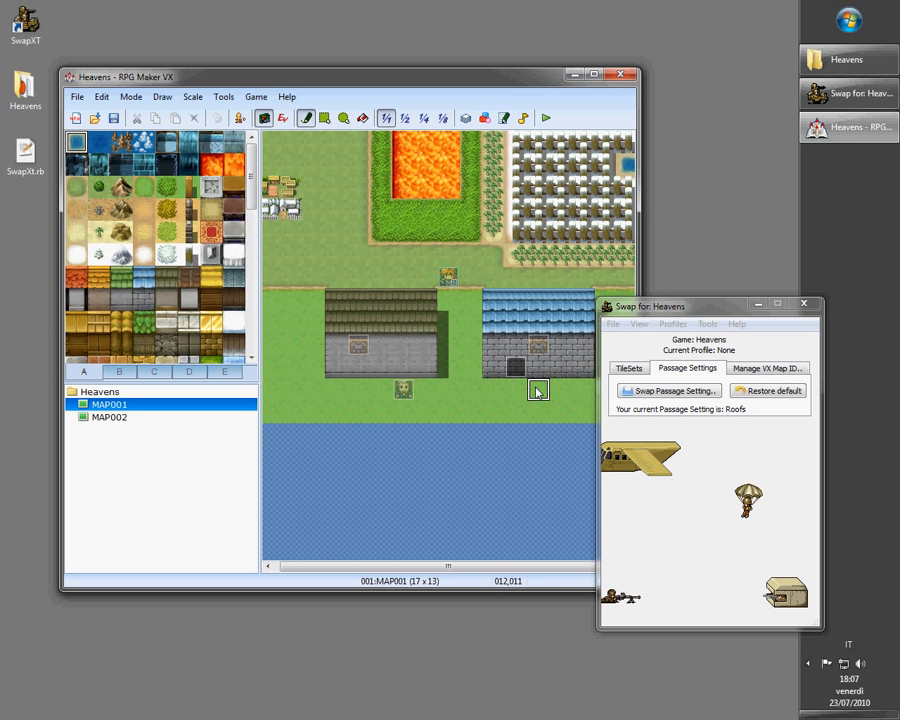
Switch the tile palette to passage view and open MAP002
{"action": "left_click_drag", "start_coordinate": [452, 82], "coordinate": [446, 94]}
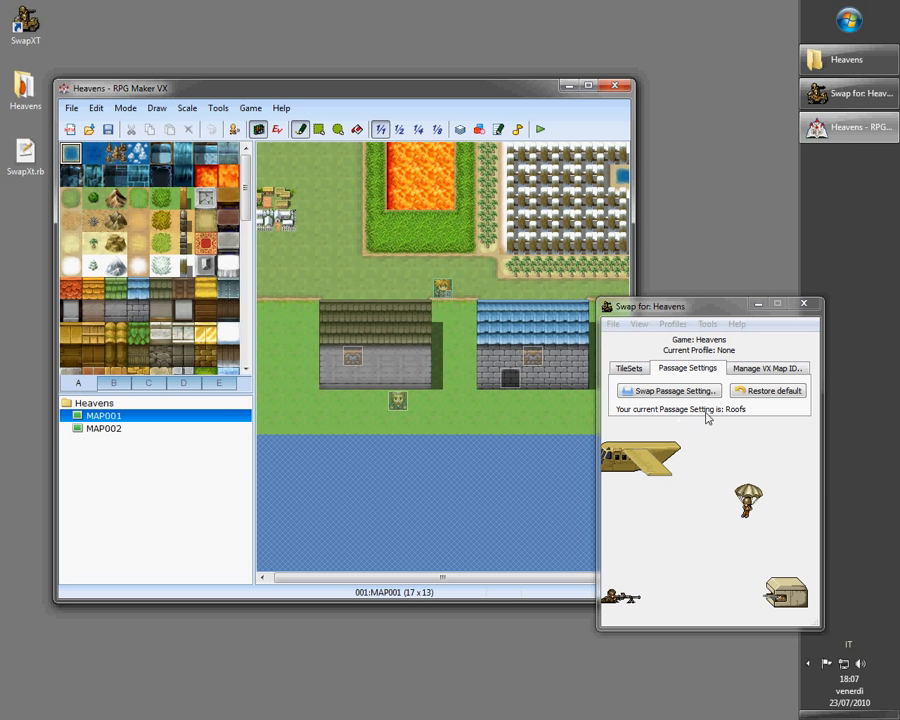
{"action": "left_click_drag", "start_coordinate": [331, 93], "coordinate": [301, 83]}
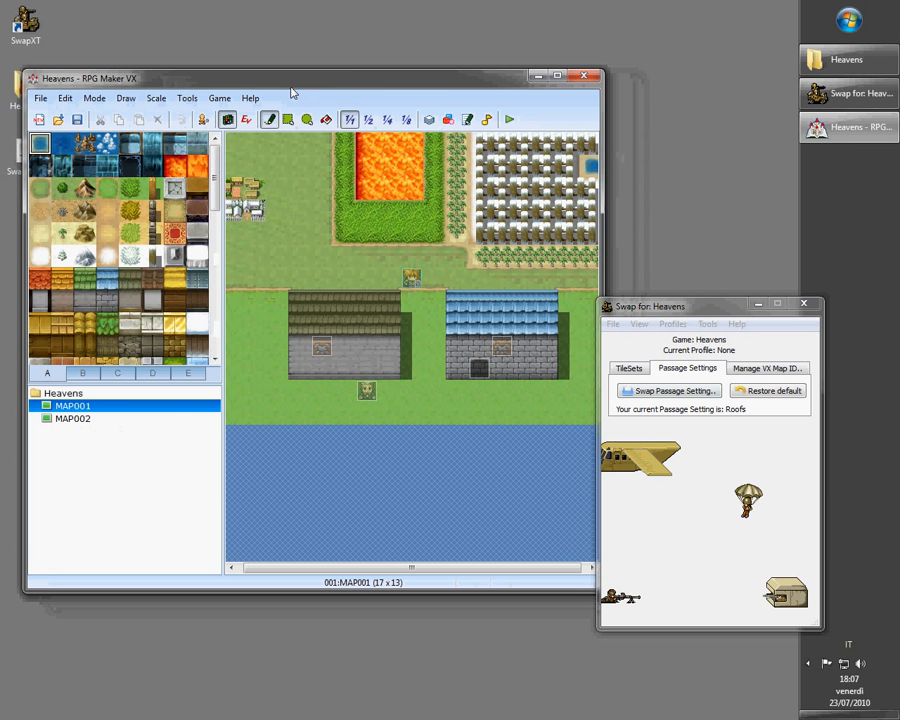
{"action": "left_click", "coordinate": [205, 121]}
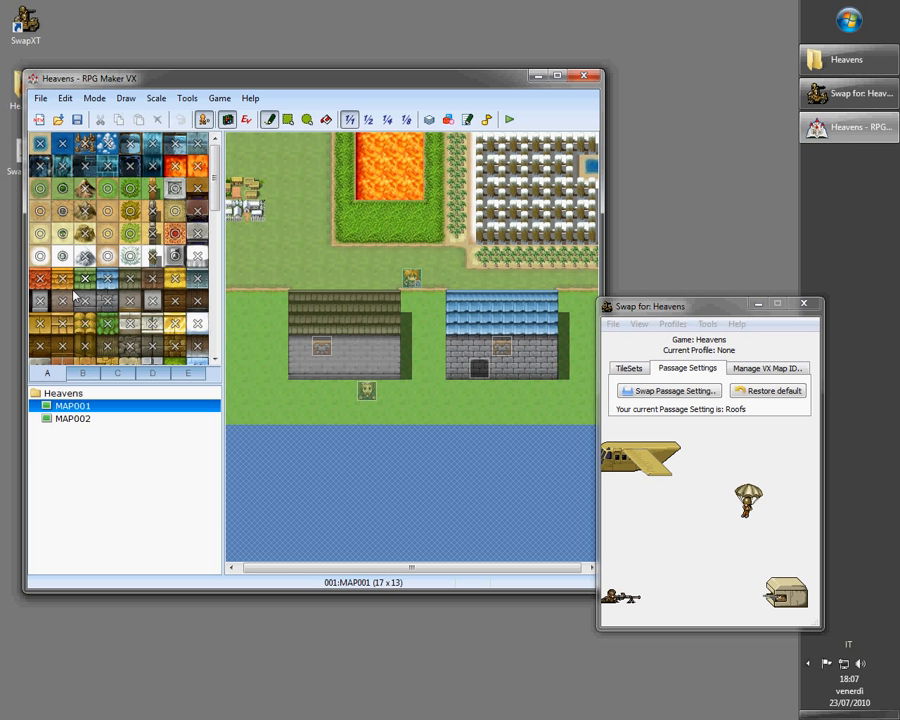
{"action": "left_click", "coordinate": [120, 419]}
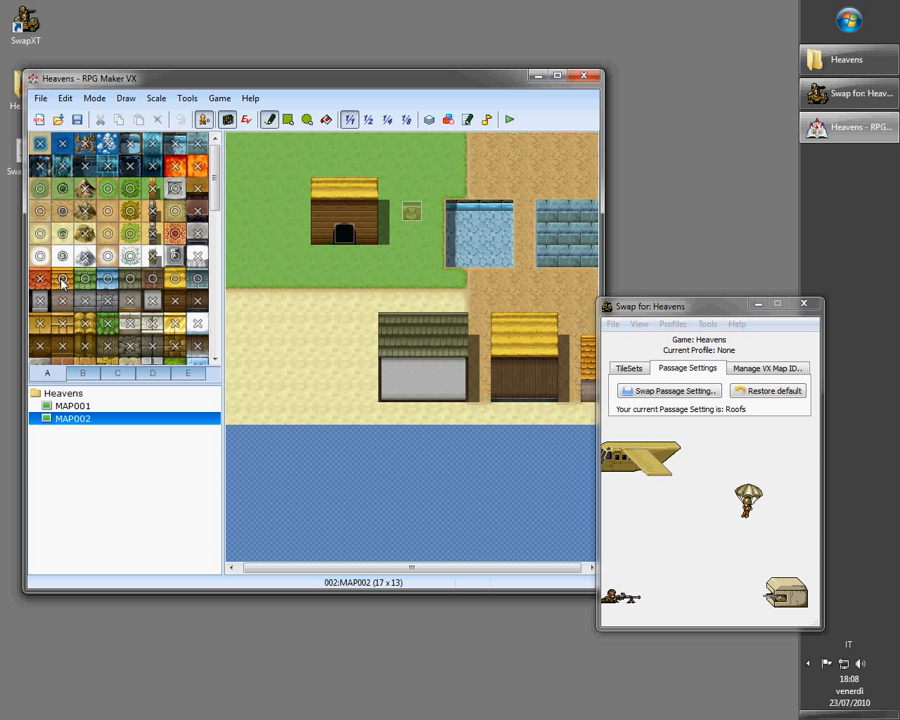
{"action": "left_click", "coordinate": [77, 126]}
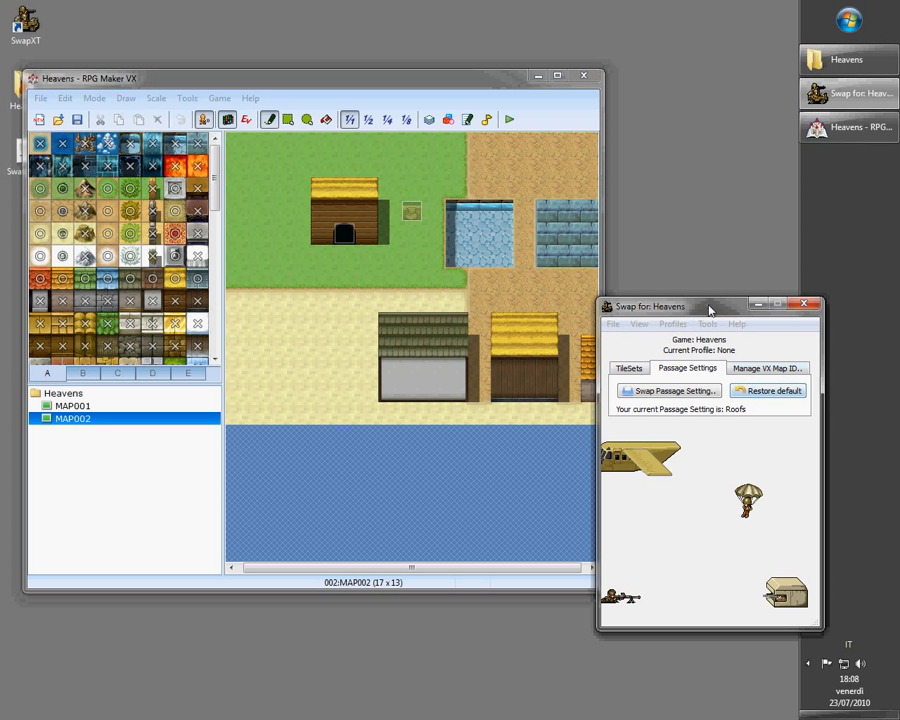
Restore SwapXT's default passage setting
{"action": "left_click_drag", "start_coordinate": [709, 304], "coordinate": [730, 282]}
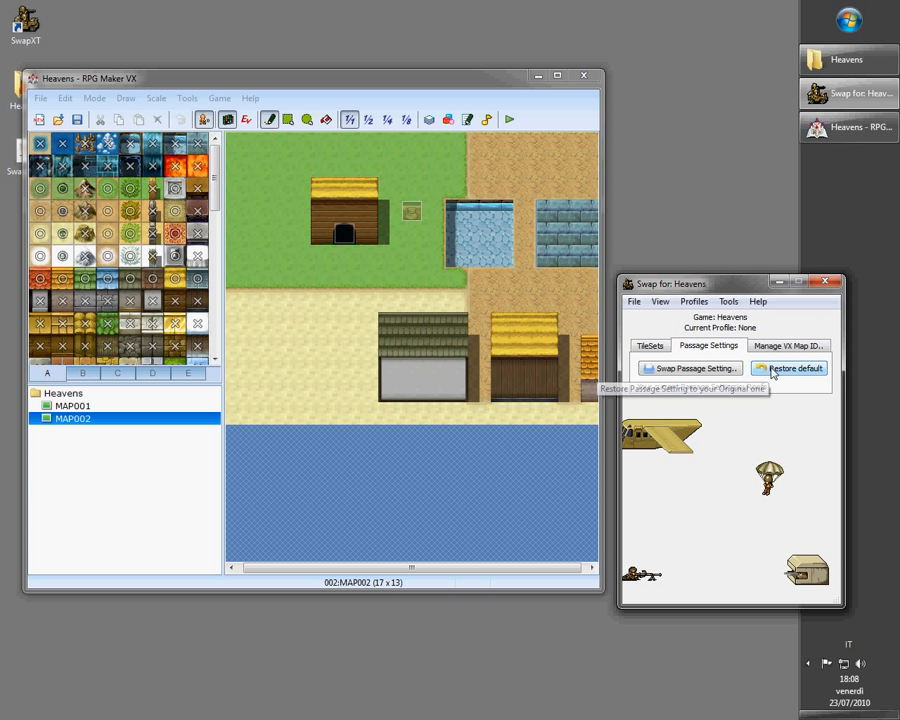
{"action": "left_click", "coordinate": [771, 370]}
{"action": "left_click", "coordinate": [484, 393]}
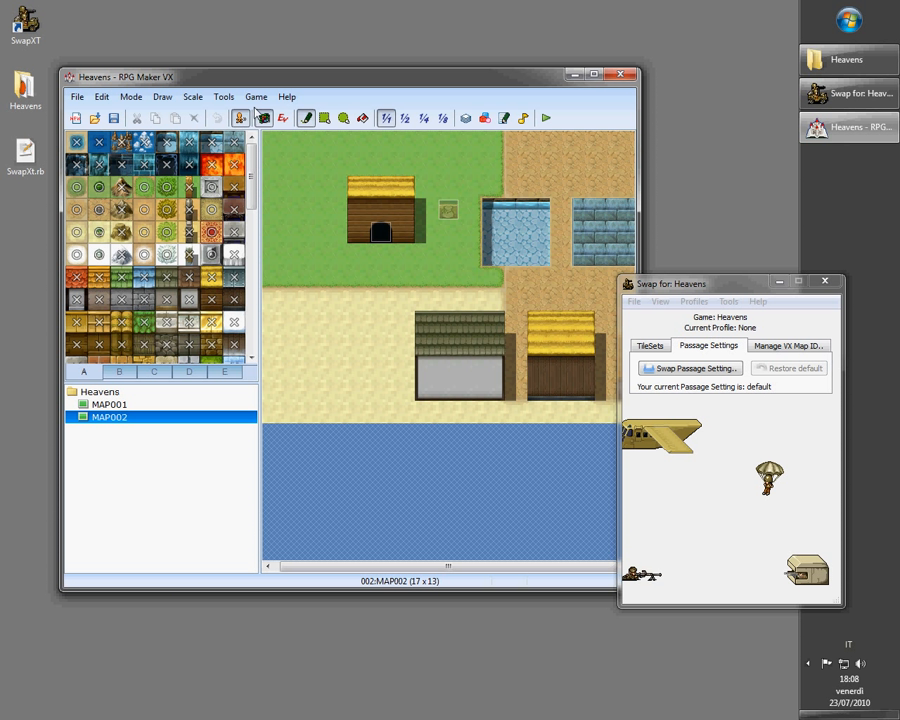
{"action": "left_click_drag", "start_coordinate": [292, 76], "coordinate": [247, 74]}
Assign the Roofs.rvdata passages file to VX map ID 2 in SwapXT's Manage VX Map ID tab
{"action": "left_click", "coordinate": [758, 346]}
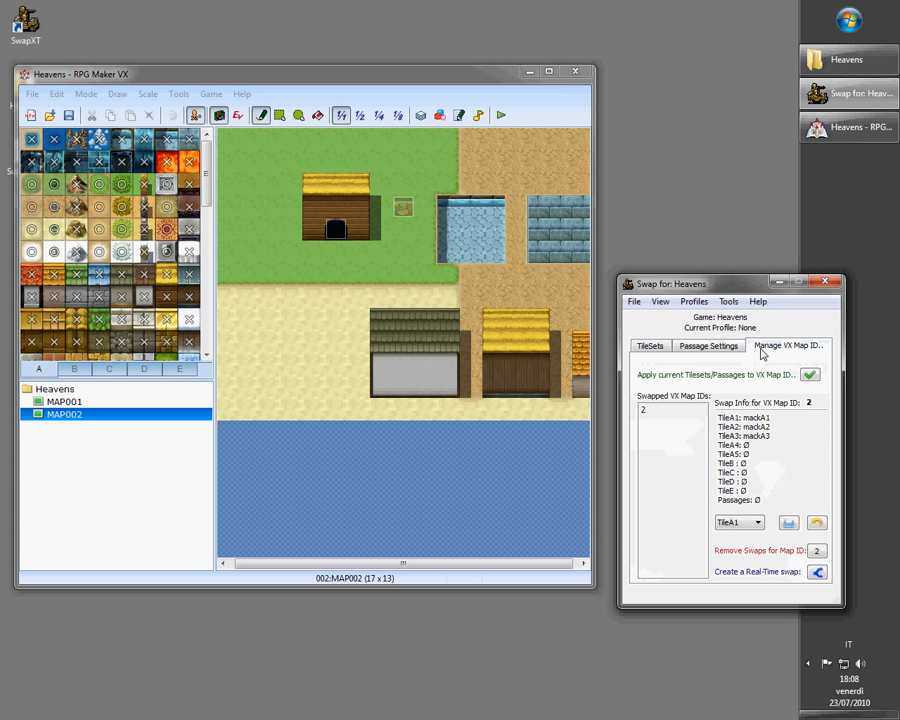
{"action": "left_click", "coordinate": [645, 410]}
{"action": "left_click_drag", "start_coordinate": [724, 503], "coordinate": [754, 518]}
{"action": "left_click", "coordinate": [656, 410]}
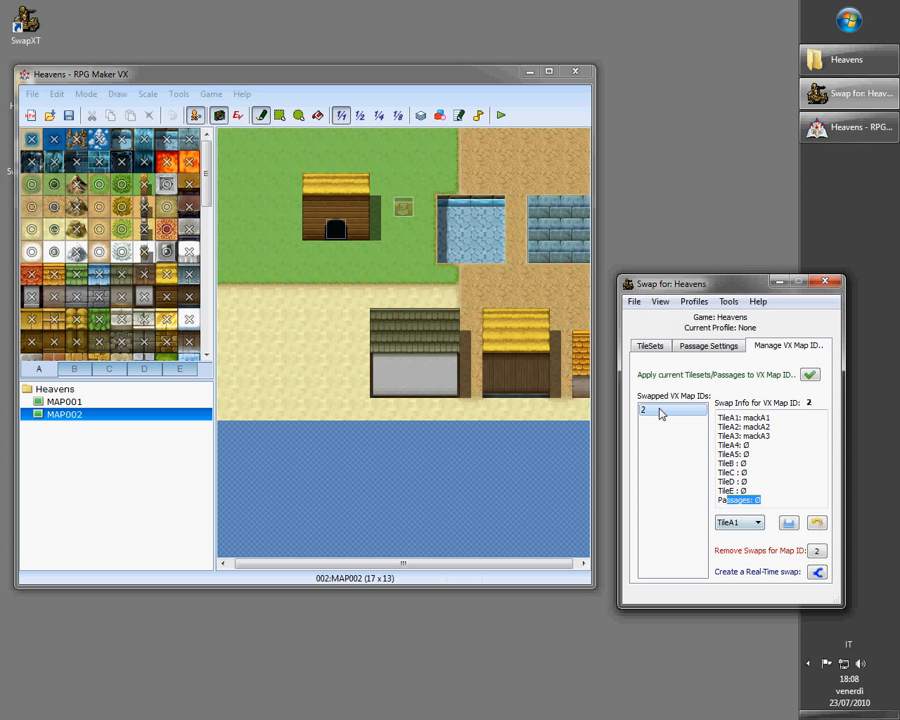
{"action": "left_click", "coordinate": [740, 522]}
{"action": "left_click", "coordinate": [733, 616]}
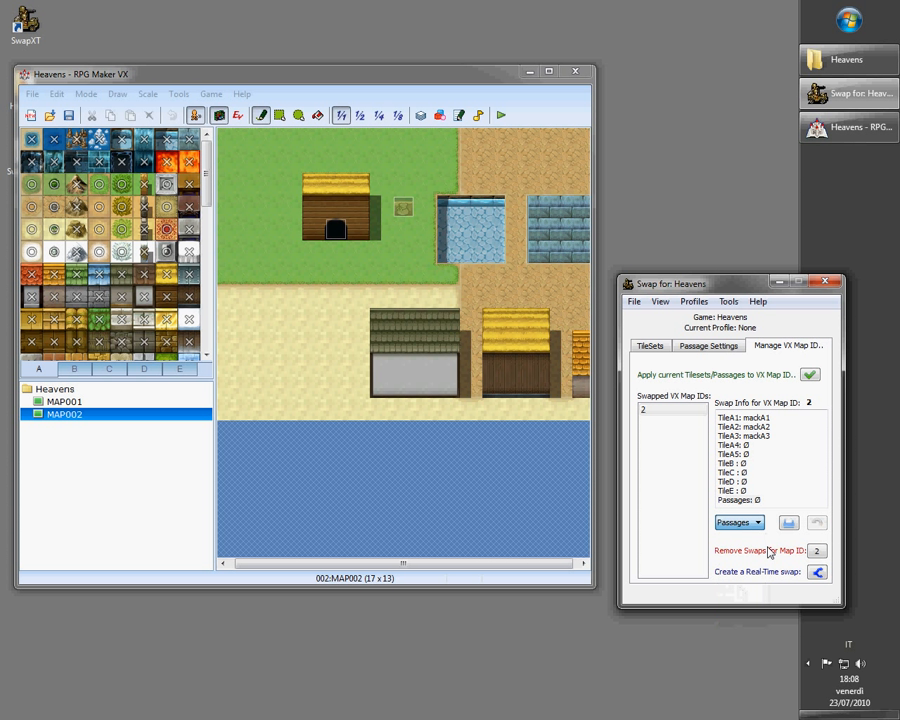
{"action": "left_click", "coordinate": [788, 523]}
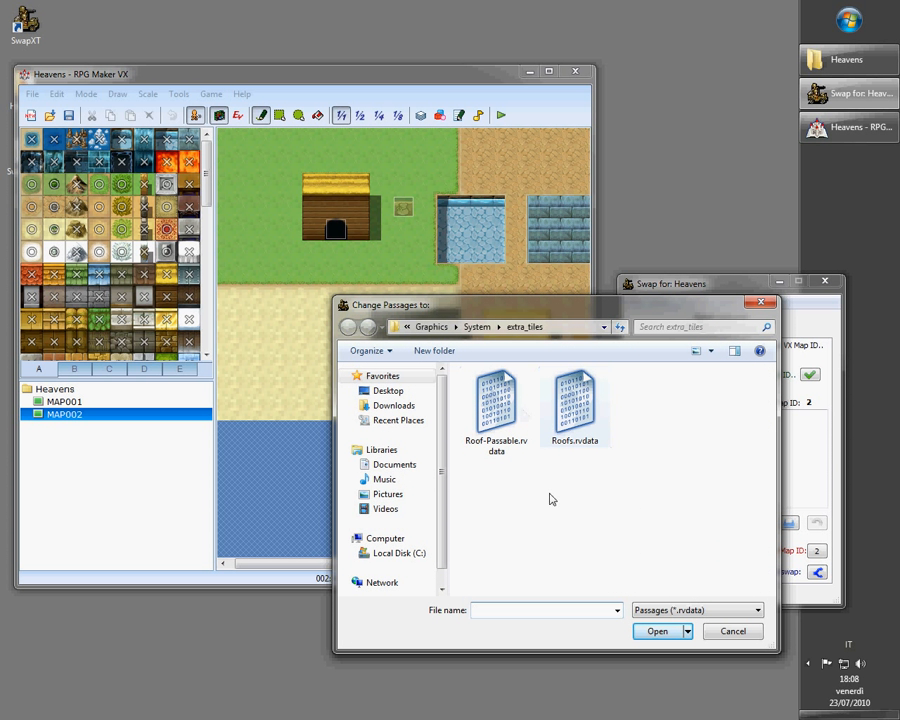
{"action": "double_click", "coordinate": [576, 450]}
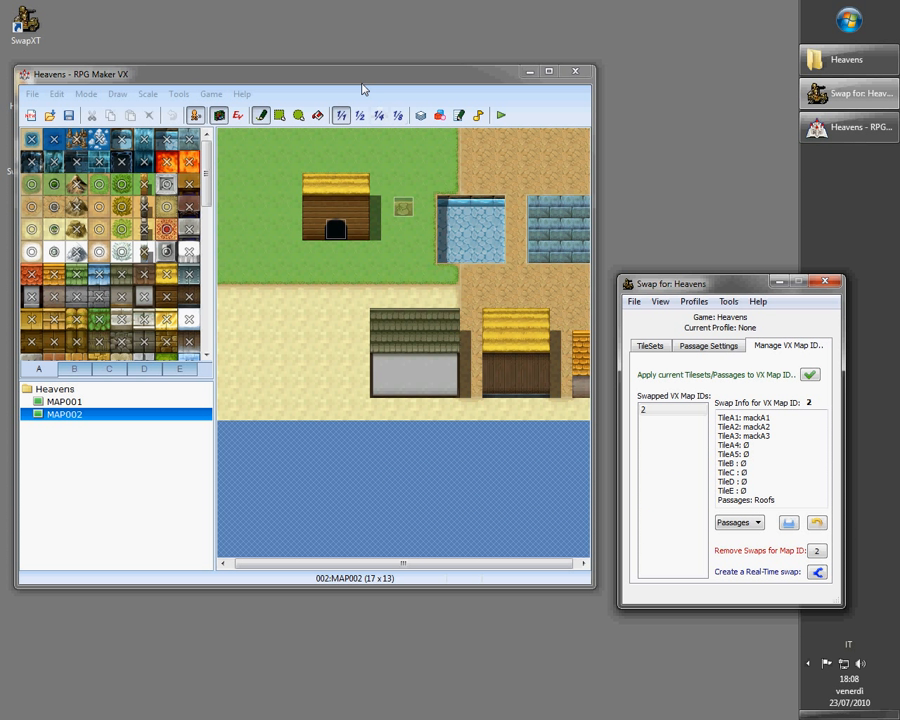
Launch a playtest and start the game
{"action": "left_click_drag", "start_coordinate": [363, 86], "coordinate": [383, 79]}
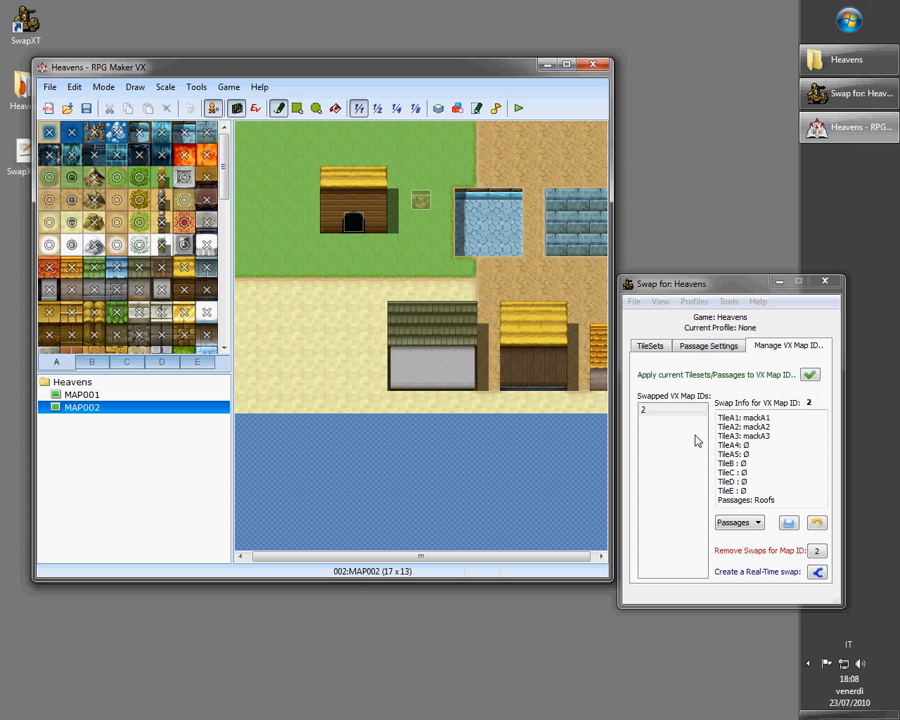
{"action": "left_click_drag", "start_coordinate": [742, 418], "coordinate": [754, 434]}
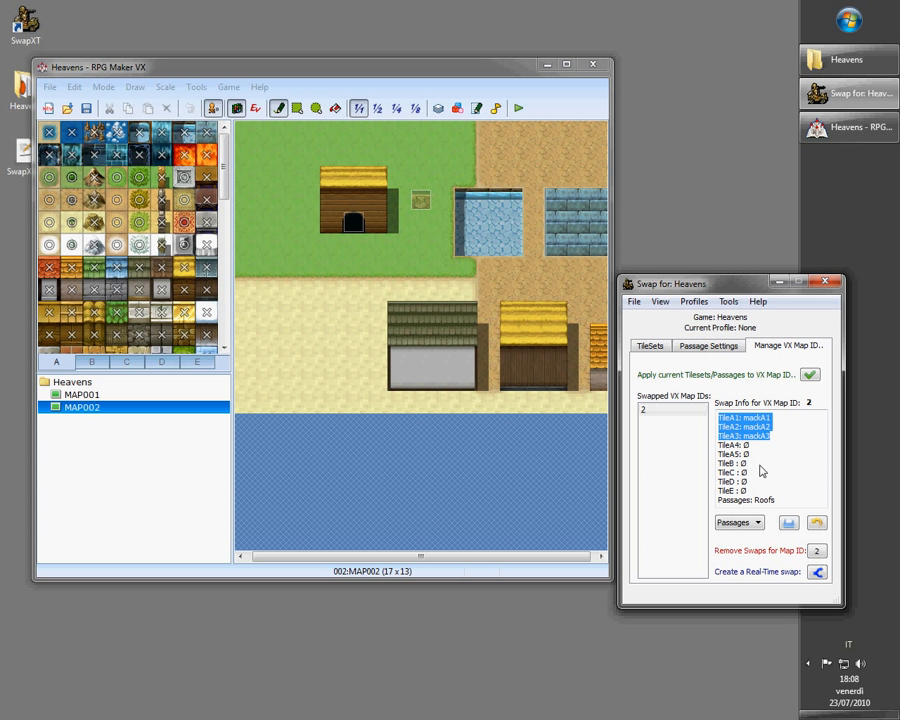
{"action": "left_click_drag", "start_coordinate": [786, 504], "coordinate": [735, 506]}
{"action": "left_click", "coordinate": [746, 503]}
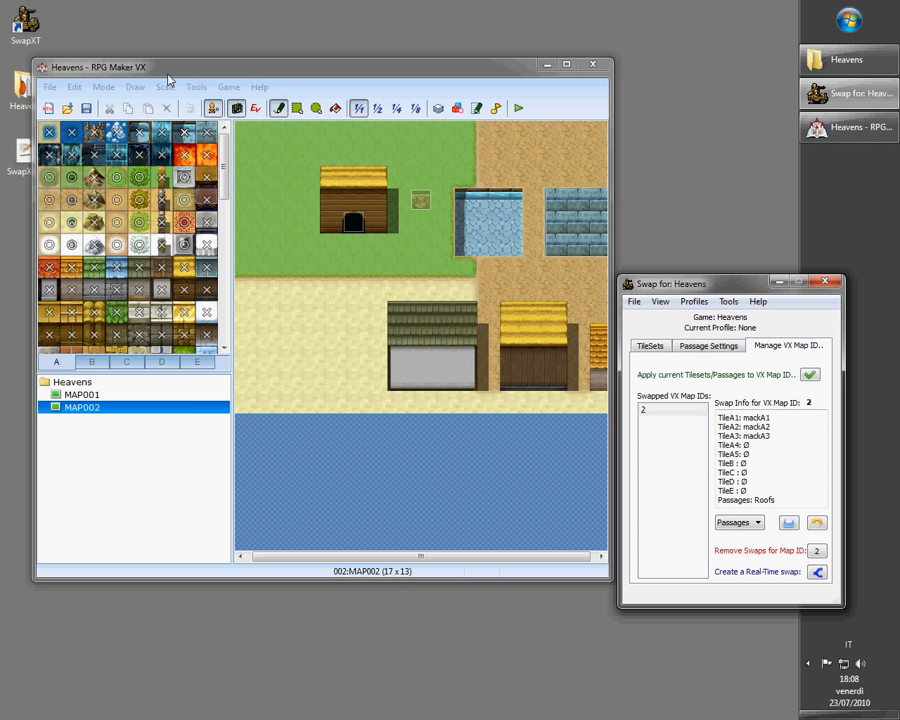
{"action": "left_click", "coordinate": [519, 109]}
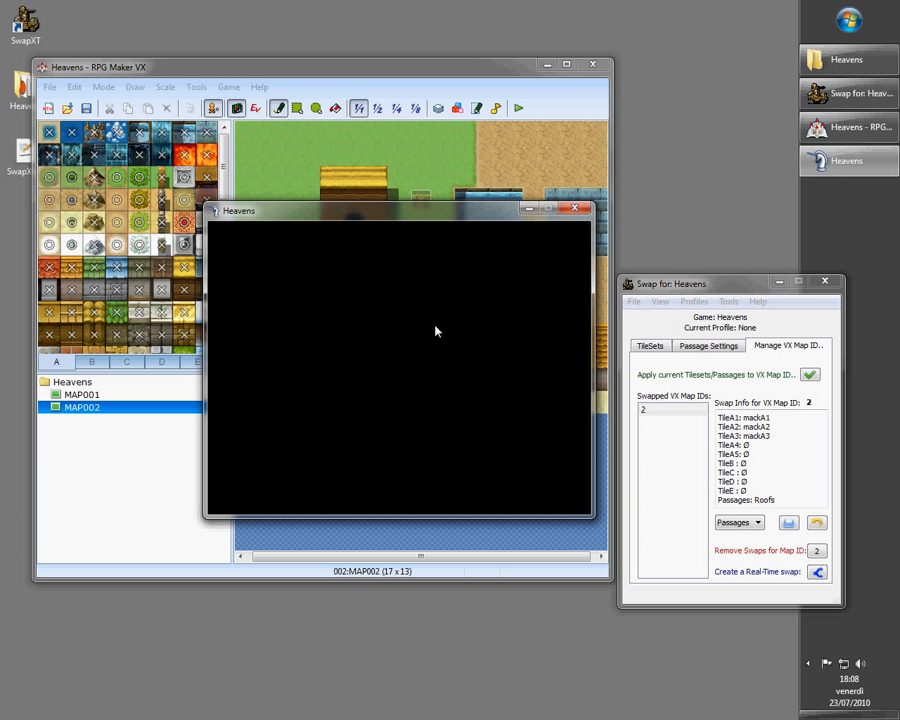
{"action": "key", "text": "Return"}
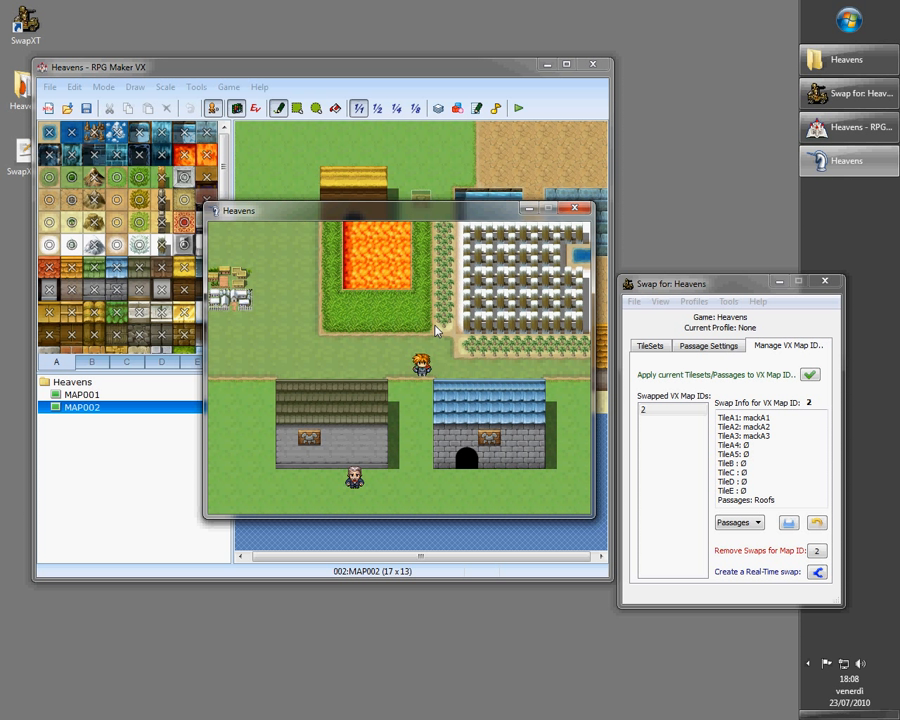
Walk the player down from MAP001 into MAP002 in the playtest
{"action": "key", "text": "Up"}
{"action": "key", "text": "Down"}
{"action": "key", "text": "Left"}
{"action": "key", "text": "Down"}
{"action": "key", "text": "Down"}
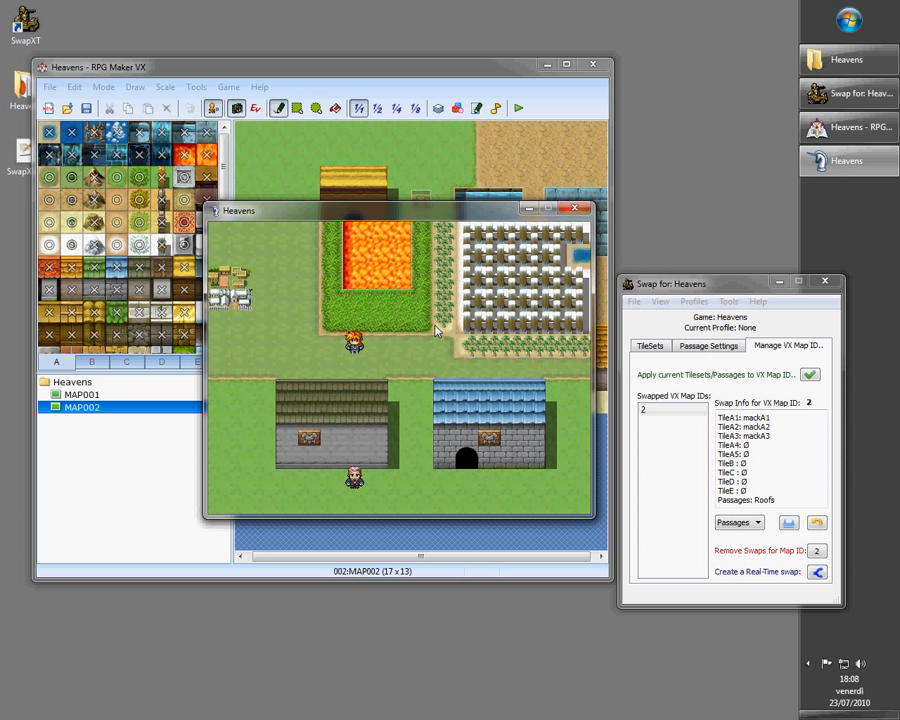
{"action": "key", "text": "Right"}
{"action": "key", "text": "Left"}
{"action": "key", "text": "Left"}
{"action": "key", "text": "Right"}
{"action": "key", "text": "Right"}
{"action": "key", "text": "Right"}
{"action": "key", "text": "Right"}
{"action": "key", "text": "Down"}
{"action": "key", "text": "Down"}
{"action": "key", "text": "Down"}
{"action": "key", "text": "Down"}
{"action": "key", "text": "Down"}
{"action": "key", "text": "Right"}
{"action": "key", "text": "Right"}
{"action": "key", "text": "Up"}
{"action": "key", "text": "Up"}
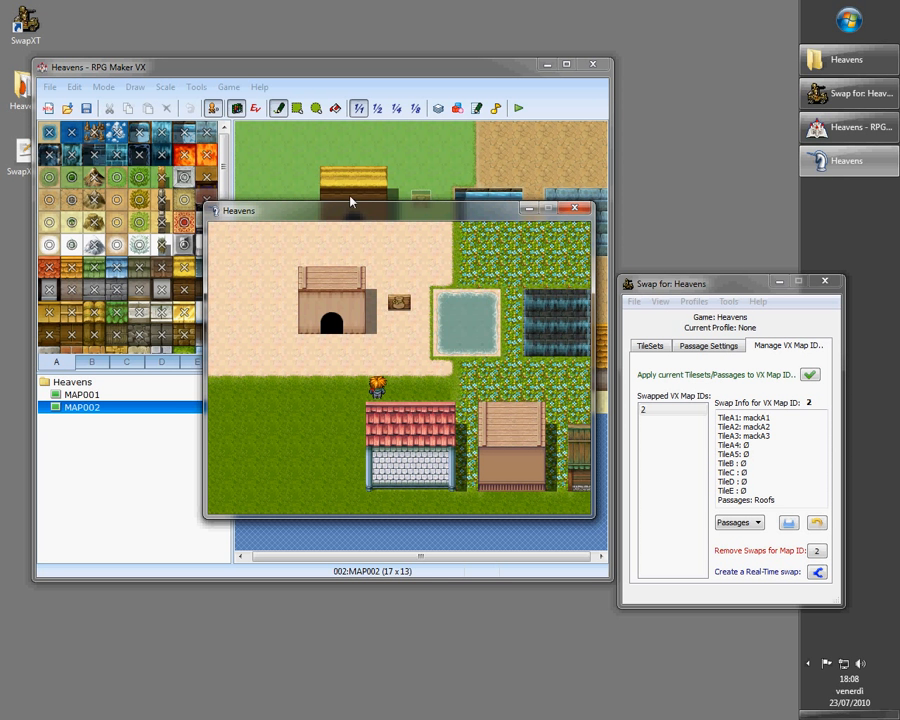
{"action": "left_click_drag", "start_coordinate": [394, 215], "coordinate": [396, 231]}
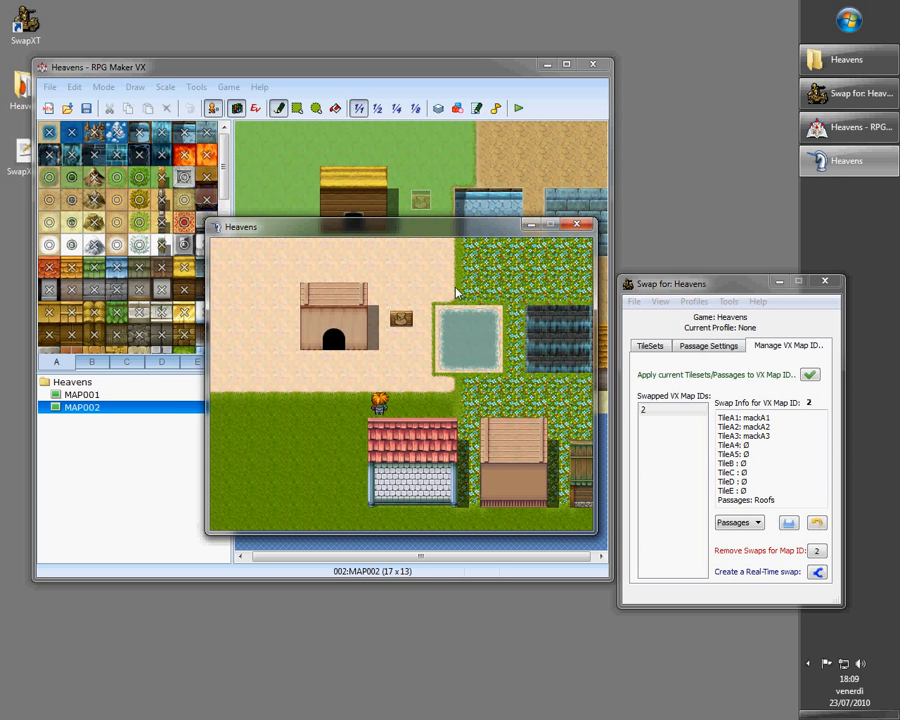
{"action": "left_click", "coordinate": [808, 663]}
{"action": "left_click", "coordinate": [747, 661]}
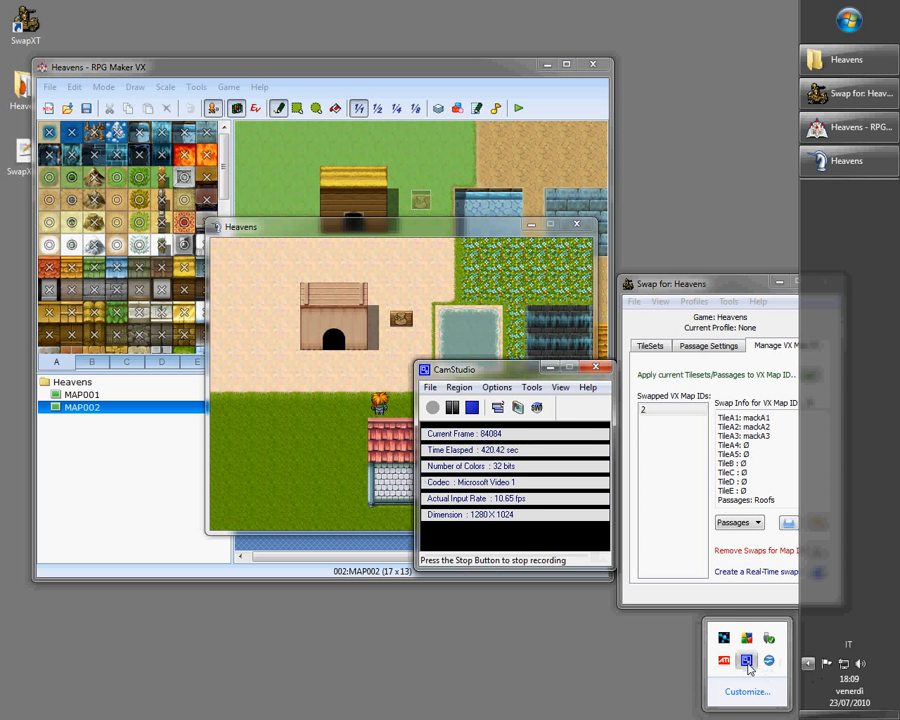
{"action": "left_click_drag", "start_coordinate": [542, 374], "coordinate": [531, 660]}
{"action": "left_click", "coordinate": [539, 656]}
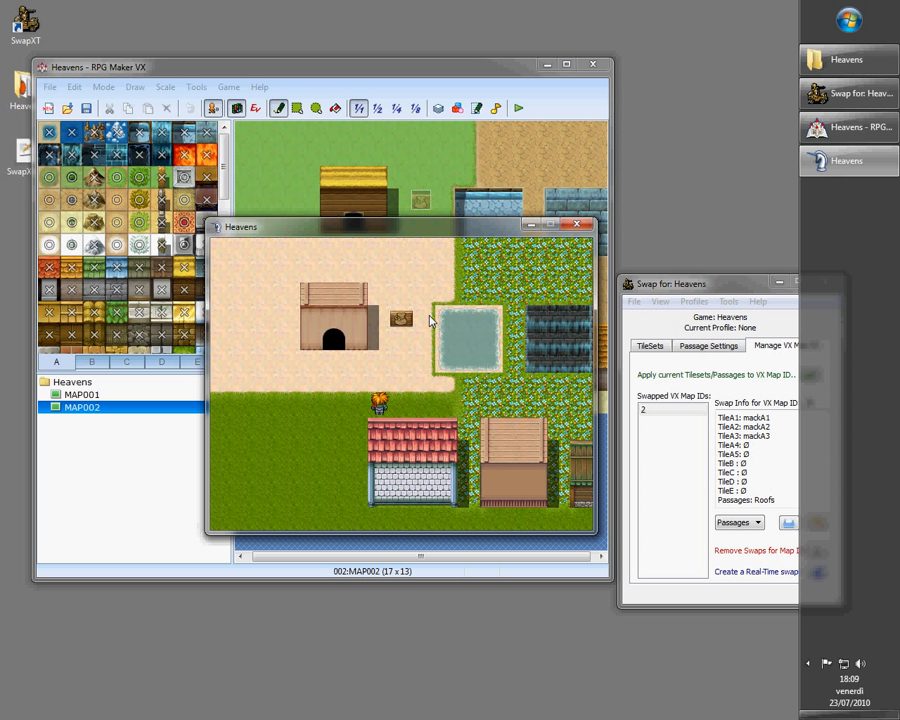
Walk the player around MAP002 and across the house roofs to test the Roofs passages in the playtest
{"action": "key", "text": "Left"}
{"action": "key", "text": "Left"}
{"action": "key", "text": "Left"}
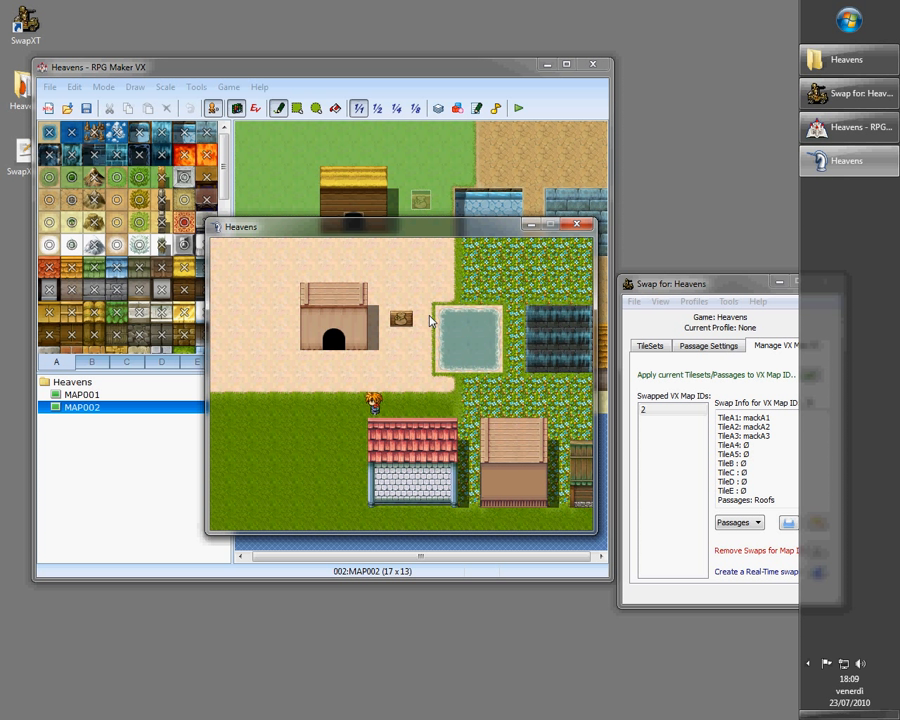
{"action": "key", "text": "Up"}
{"action": "key", "text": "Down"}
{"action": "key", "text": "Down"}
{"action": "key", "text": "Right"}
{"action": "key", "text": "Right"}
{"action": "key", "text": "Right"}
{"action": "key", "text": "Right"}
{"action": "key", "text": "Right"}
{"action": "key", "text": "Right"}
{"action": "key", "text": "Right"}
{"action": "key", "text": "Right"}
{"action": "key", "text": "Right"}
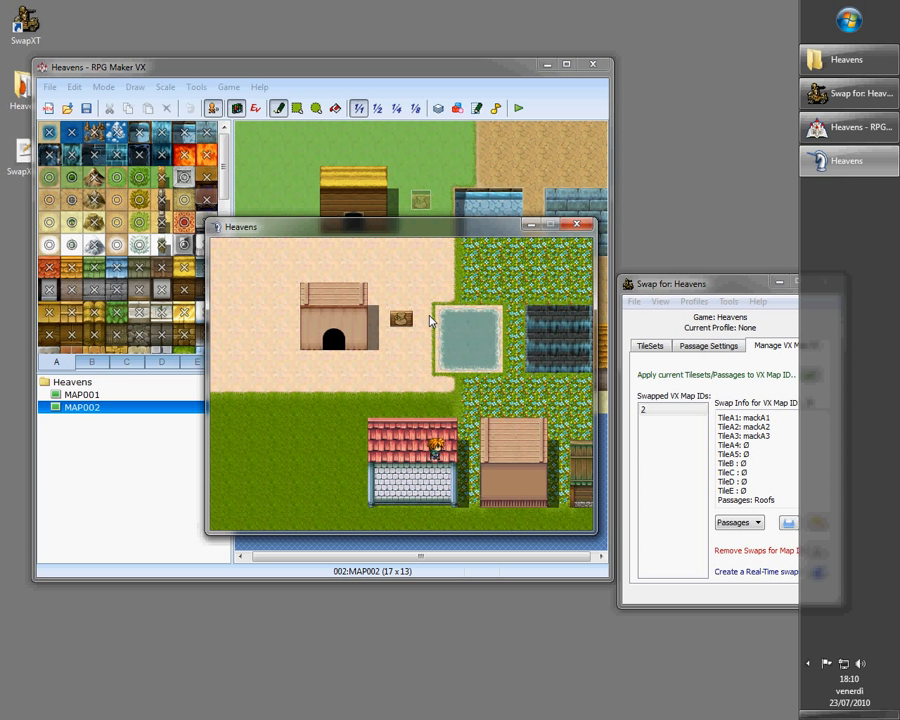
{"action": "key", "text": "Up"}
{"action": "key", "text": "Left"}
{"action": "key", "text": "Left"}
{"action": "key", "text": "Left"}
{"action": "key", "text": "Left"}
{"action": "key", "text": "Left"}
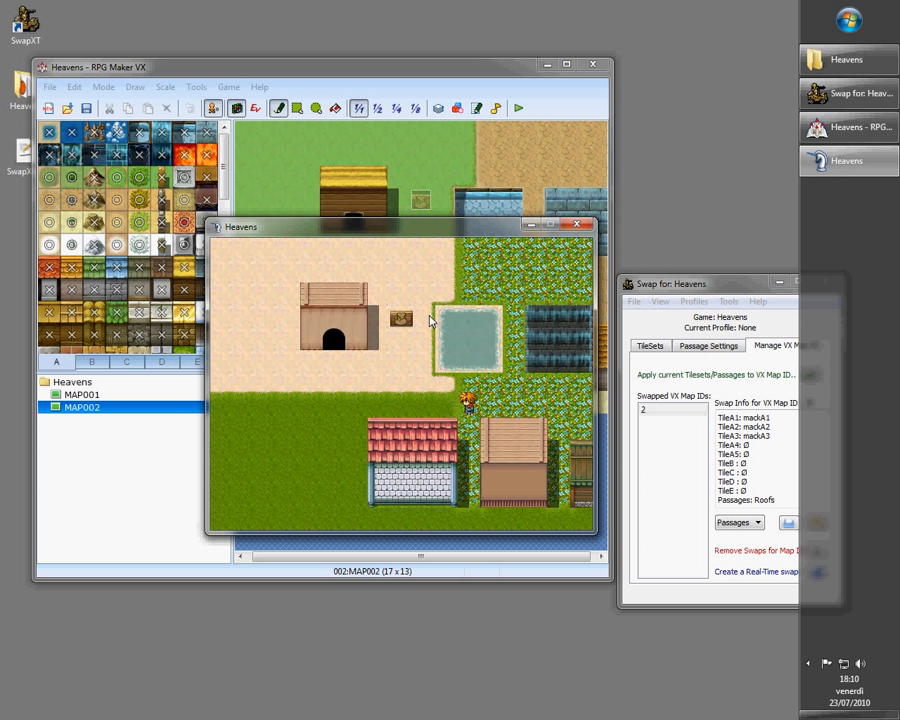
{"action": "key", "text": "Down"}
{"action": "key", "text": "Down"}
{"action": "key", "text": "Left"}
{"action": "key", "text": "Left"}
Walk the player back up out of MAP002 into MAP001
{"action": "key", "text": "Left"}
{"action": "key", "text": "Left"}
{"action": "key", "text": "Up"}
{"action": "key", "text": "Up"}
{"action": "key", "text": "Up"}
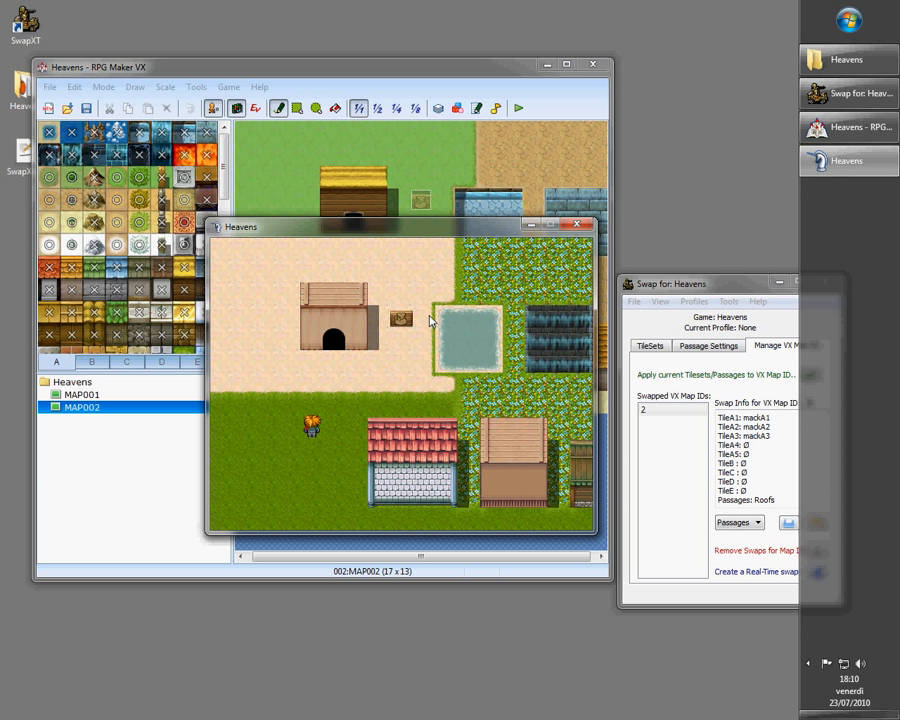
{"action": "key", "text": "Right"}
{"action": "key", "text": "Up"}
{"action": "key", "text": "Left"}
{"action": "key", "text": "Left"}
{"action": "key", "text": "Right"}
{"action": "key", "text": "Right"}
{"action": "key", "text": "Right"}
{"action": "key", "text": "Right"}
{"action": "key", "text": "Left"}
{"action": "key", "text": "Left"}
{"action": "key", "text": "Down"}
{"action": "key", "text": "Left"}
{"action": "key", "text": "Down"}
{"action": "key", "text": "Up"}
{"action": "key", "text": "Up"}
{"action": "key", "text": "Up"}
{"action": "key", "text": "Left"}
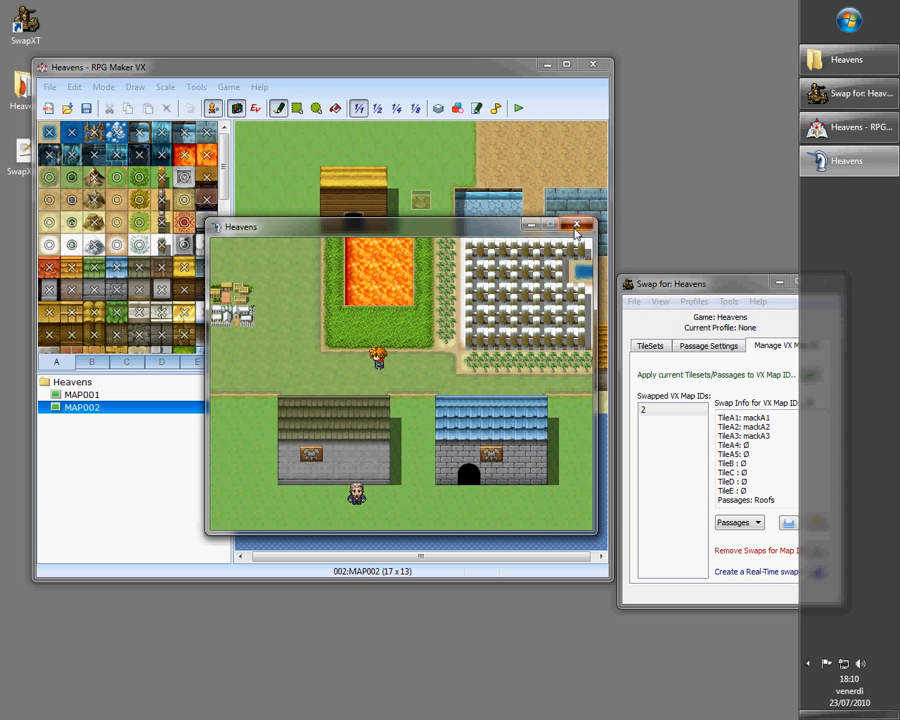
Close the playtest window and reposition the editor and SwapXT windows
{"action": "left_click", "coordinate": [577, 224]}
{"action": "left_click_drag", "start_coordinate": [677, 290], "coordinate": [610, 278]}
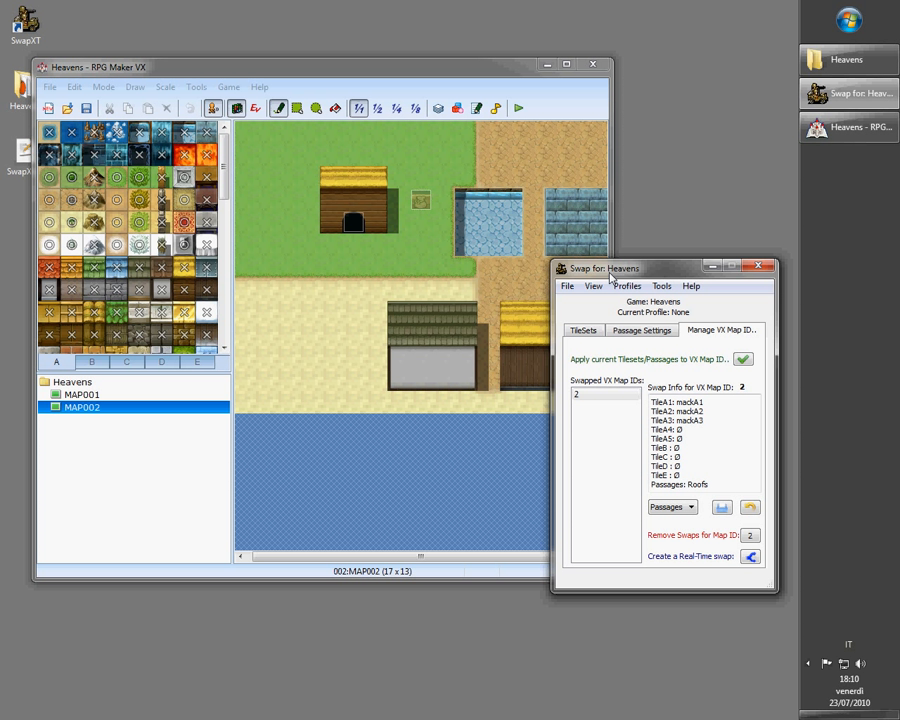
{"action": "left_click_drag", "start_coordinate": [614, 280], "coordinate": [641, 307]}
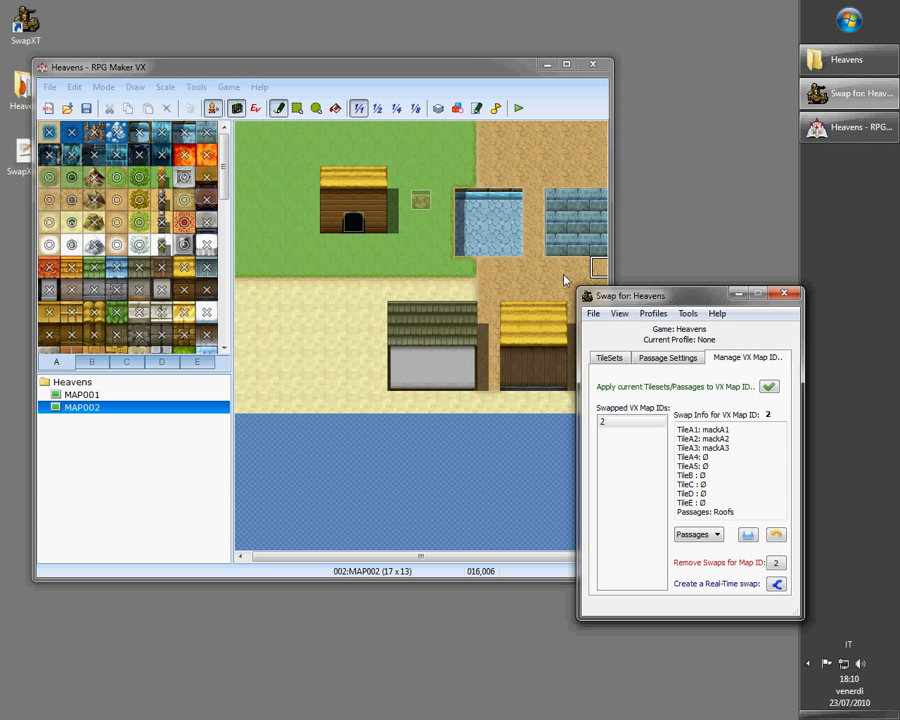
{"action": "left_click_drag", "start_coordinate": [340, 73], "coordinate": [328, 63]}
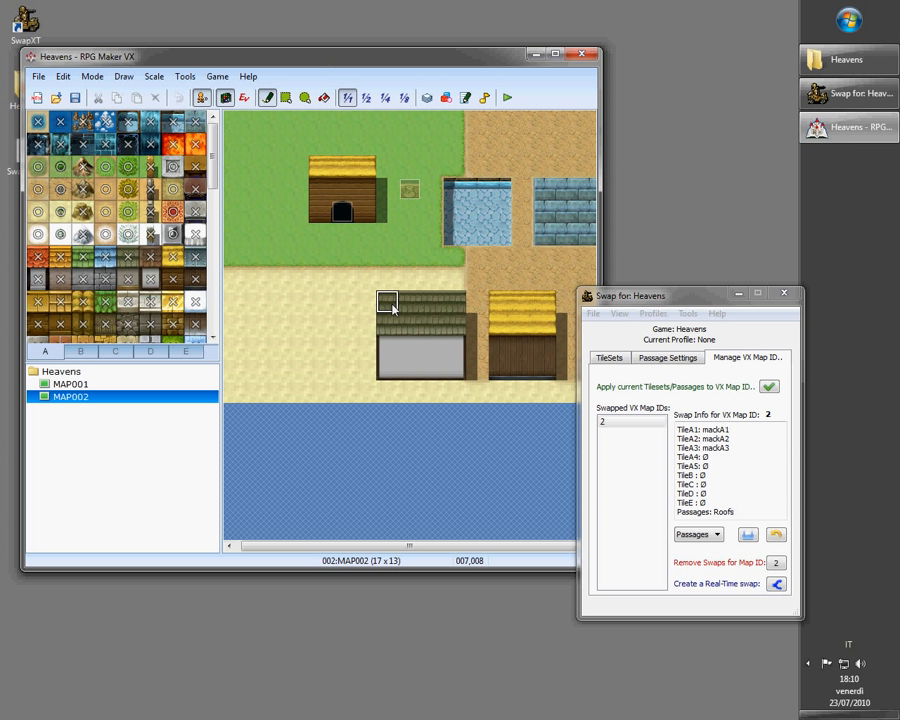
{"action": "left_click_drag", "start_coordinate": [670, 303], "coordinate": [715, 305]}
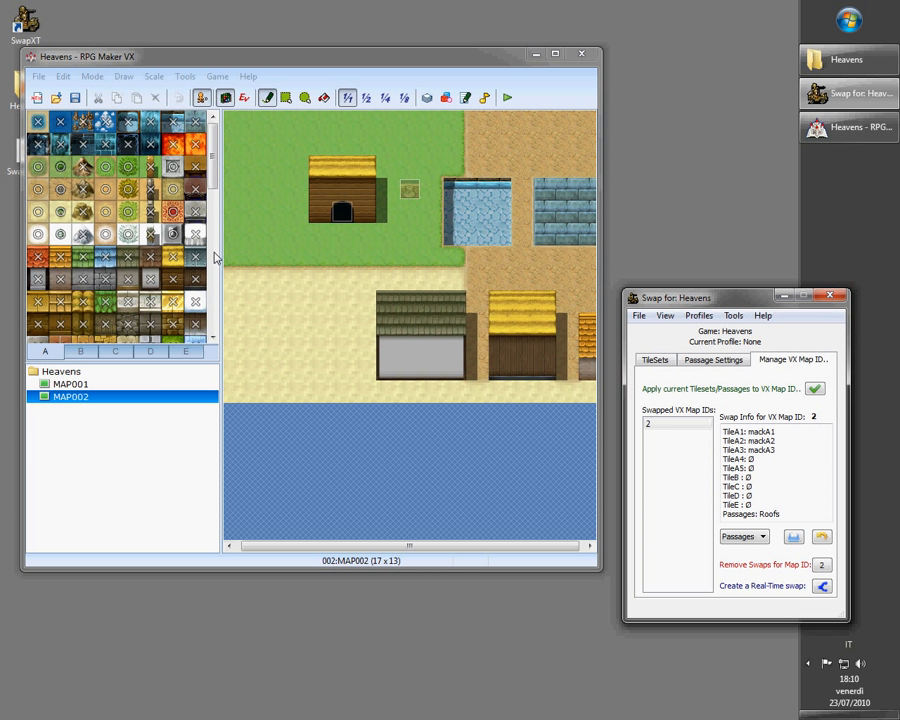
Open MAP001 in event mode and select the villager event below the grey house
{"action": "left_click", "coordinate": [201, 100]}
{"action": "left_click", "coordinate": [70, 384]}
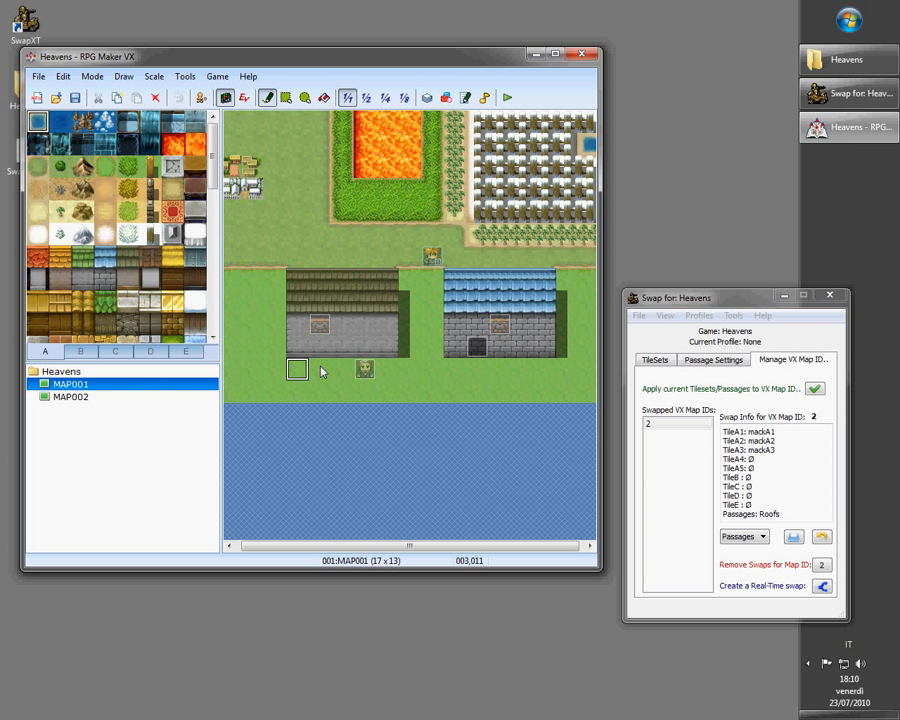
{"action": "key", "text": "F6"}
{"action": "left_click", "coordinate": [370, 370]}
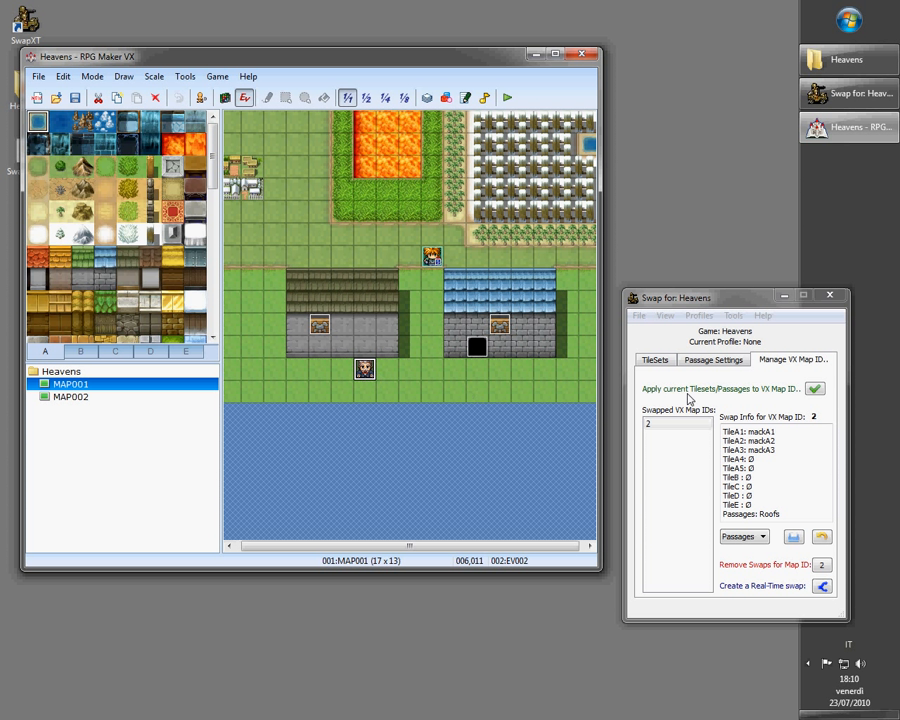
Create the real-time swap $game_map.swapxt(20580) from SwapXT's Manage VX Map ID tab
{"action": "left_click", "coordinate": [778, 368]}
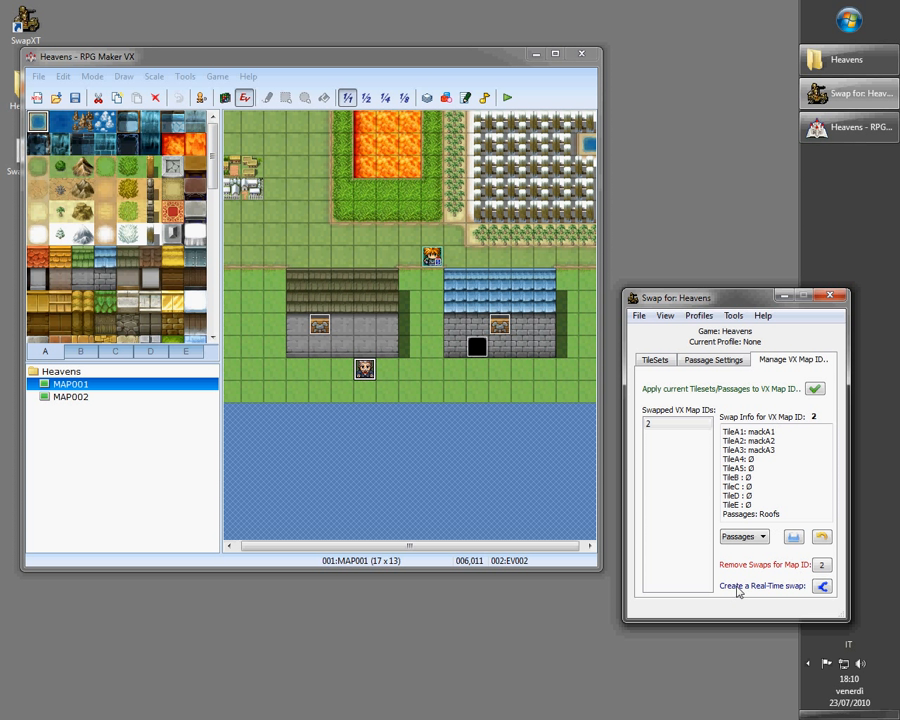
{"action": "left_click", "coordinate": [821, 587]}
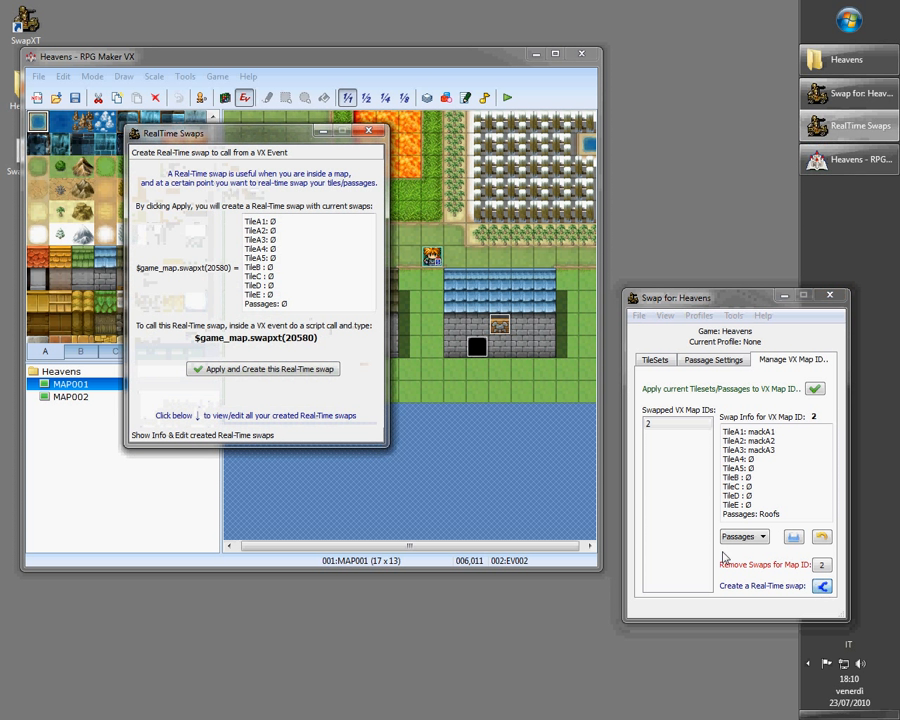
{"action": "left_click_drag", "start_coordinate": [253, 142], "coordinate": [335, 222]}
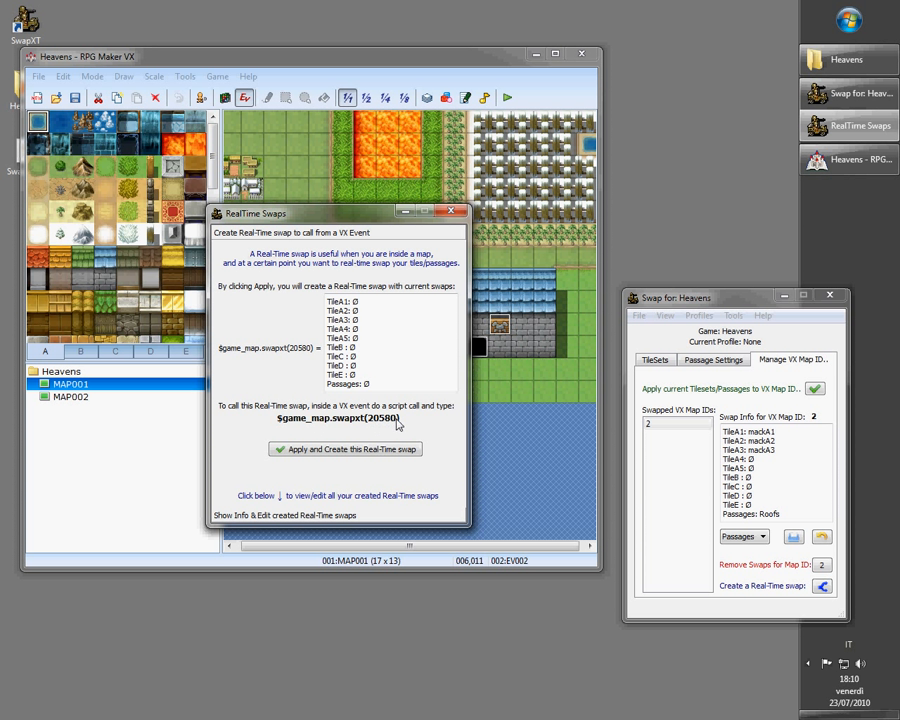
{"action": "left_click", "coordinate": [341, 450]}
{"action": "left_click", "coordinate": [474, 400]}
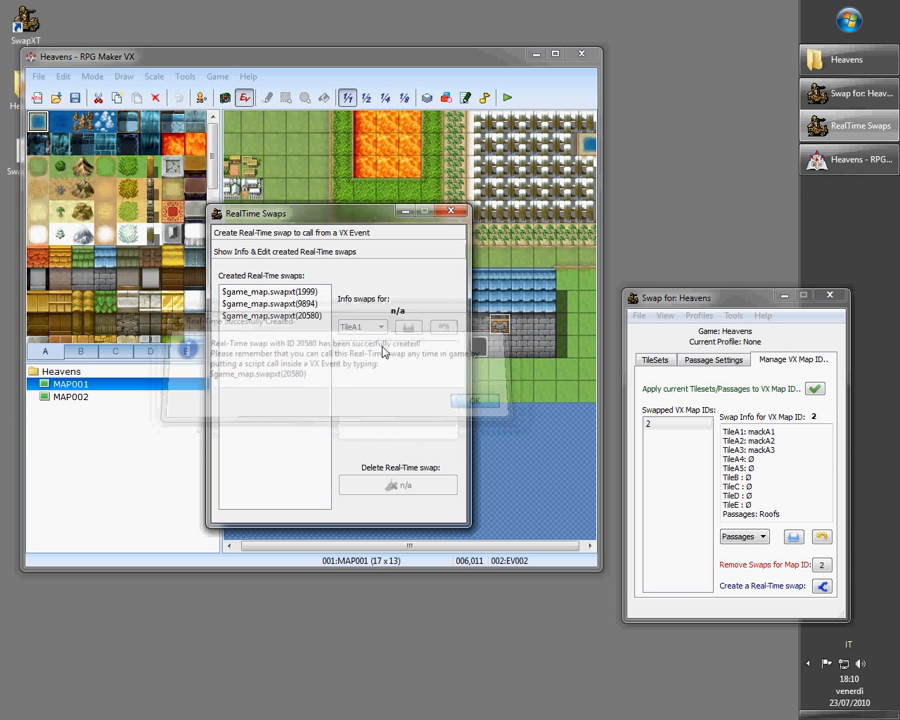
Open the list of created real-time swaps and select $game_map.swapxt(20580)
{"action": "left_click_drag", "start_coordinate": [326, 213], "coordinate": [565, 275]}
{"action": "left_click", "coordinate": [522, 297]}
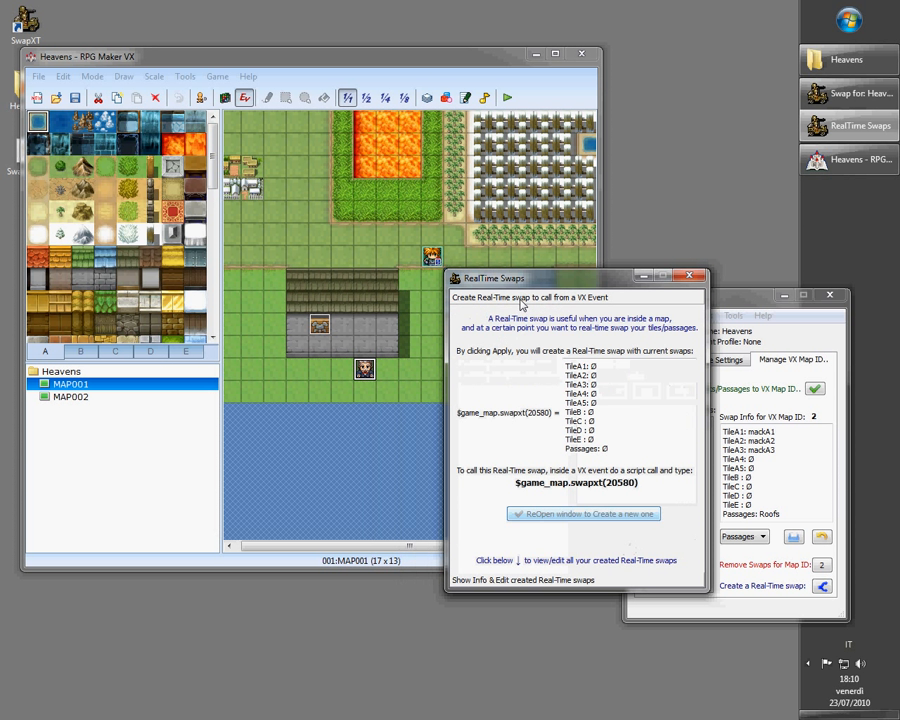
{"action": "left_click", "coordinate": [535, 579]}
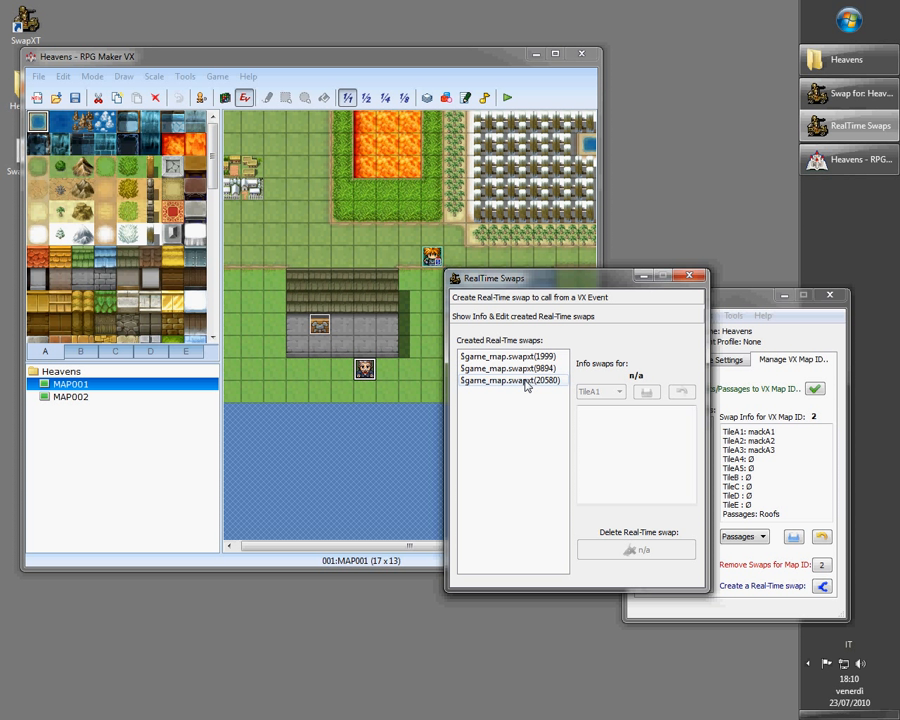
{"action": "left_click", "coordinate": [526, 382]}
{"action": "left_click_drag", "start_coordinate": [574, 284], "coordinate": [652, 325]}
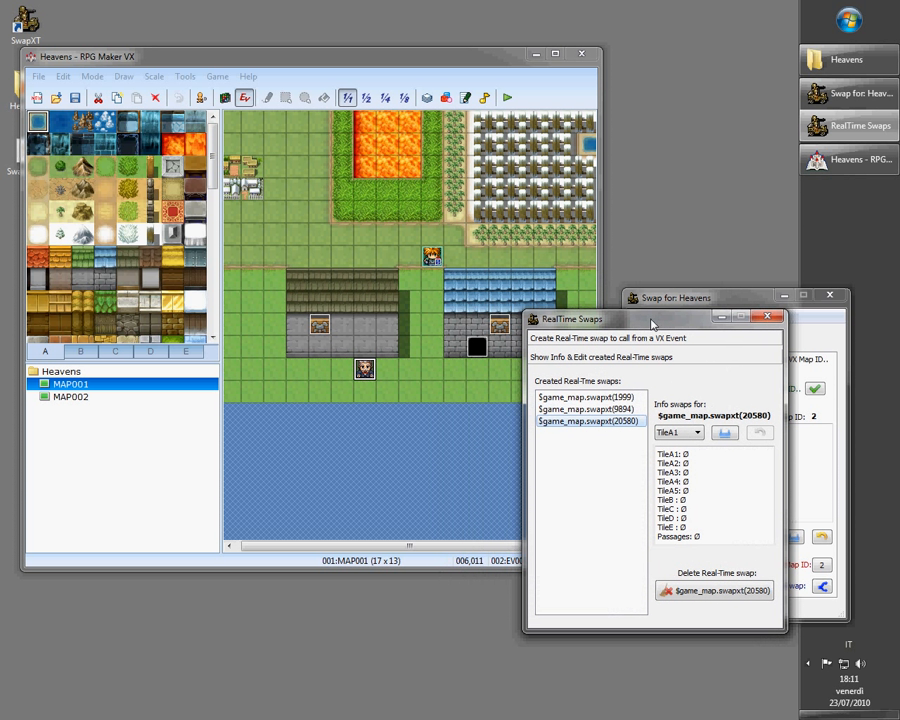
Add a Script command $game_map.swapxt(20580) to the villager event and confirm the event
{"action": "double_click", "coordinate": [368, 371]}
{"action": "right_click", "coordinate": [292, 167]}
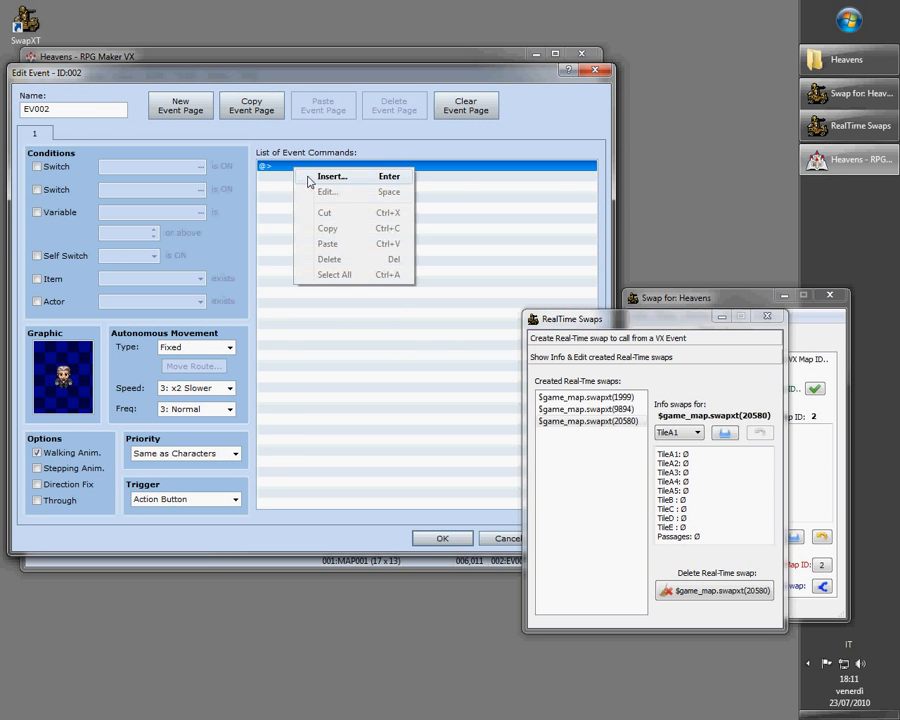
{"action": "left_click", "coordinate": [330, 177]}
{"action": "left_click_drag", "start_coordinate": [350, 138], "coordinate": [260, 138]}
{"action": "left_click", "coordinate": [267, 162]}
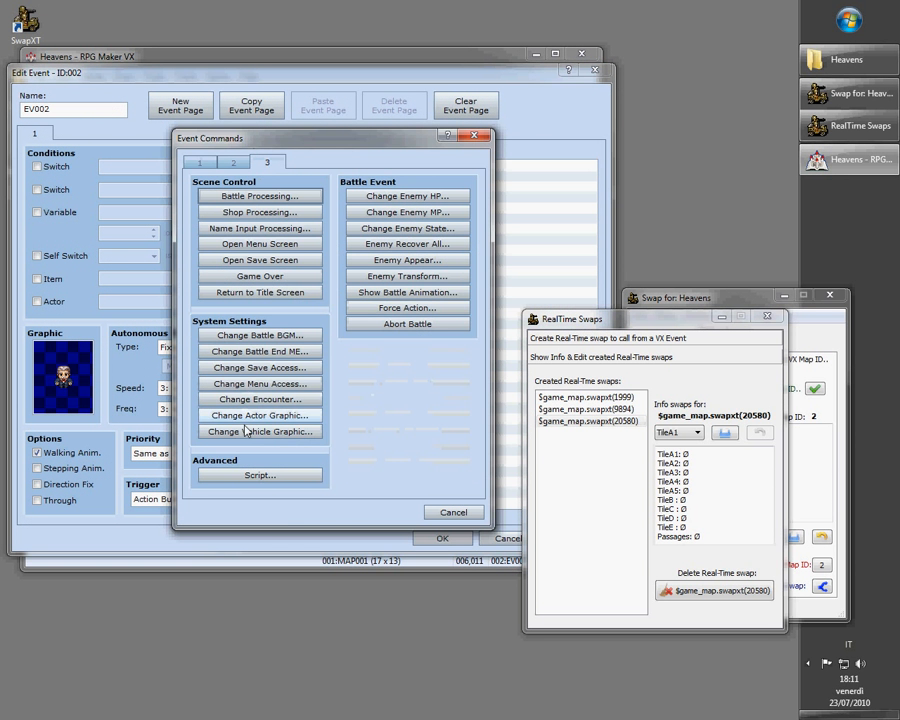
{"action": "left_click", "coordinate": [260, 475]}
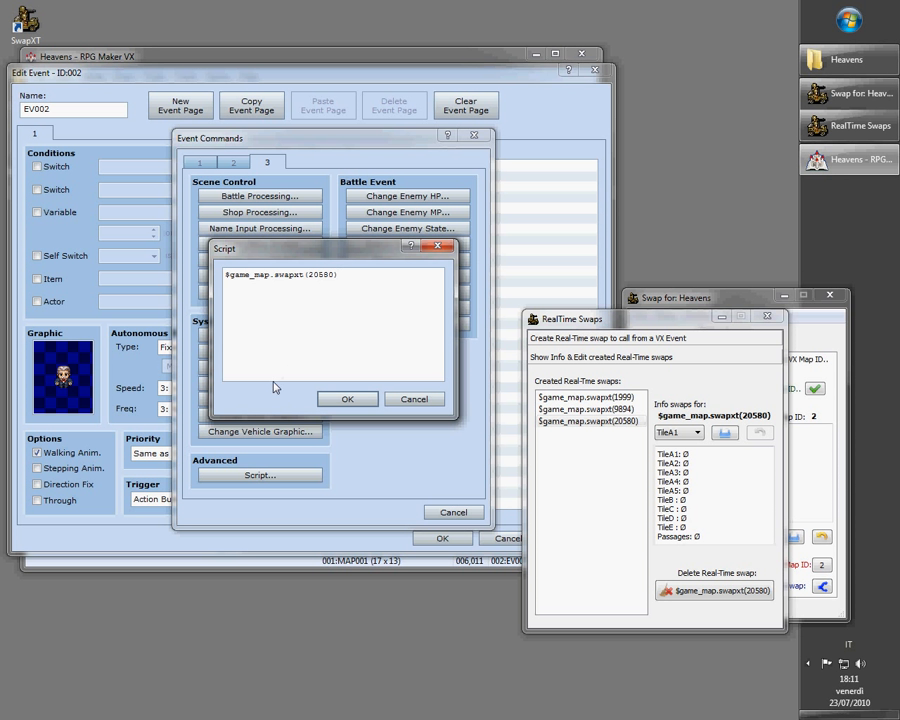
{"action": "left_click", "coordinate": [347, 398]}
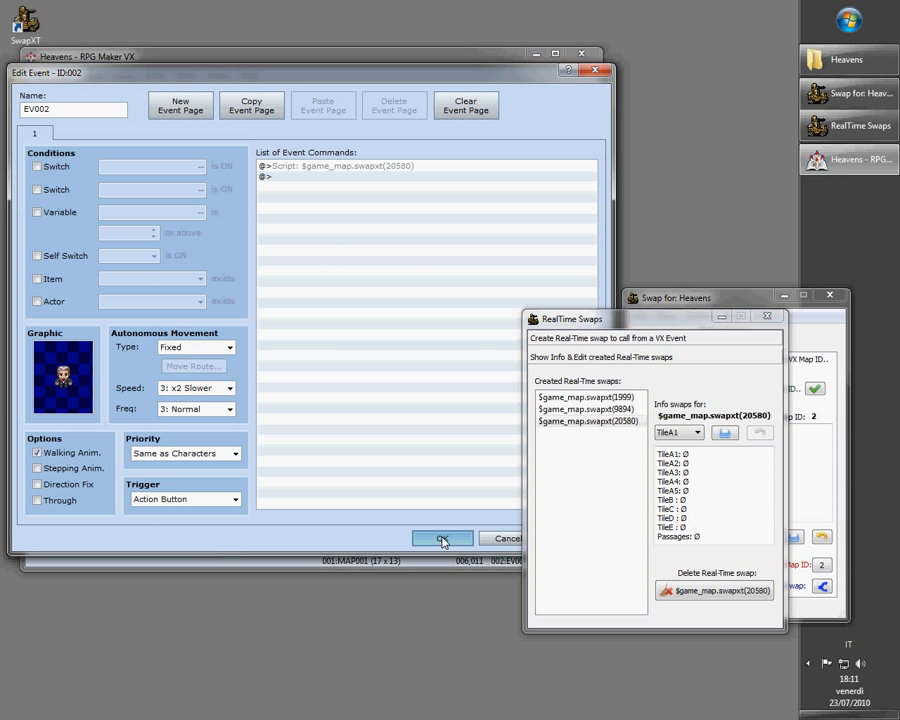
{"action": "left_click", "coordinate": [443, 541]}
Set real-time swap 20580's TileA1 to TileA4 to mackA1.png, mackA2.png, mackA3.png and mackA4.png
{"action": "left_click", "coordinate": [582, 421]}
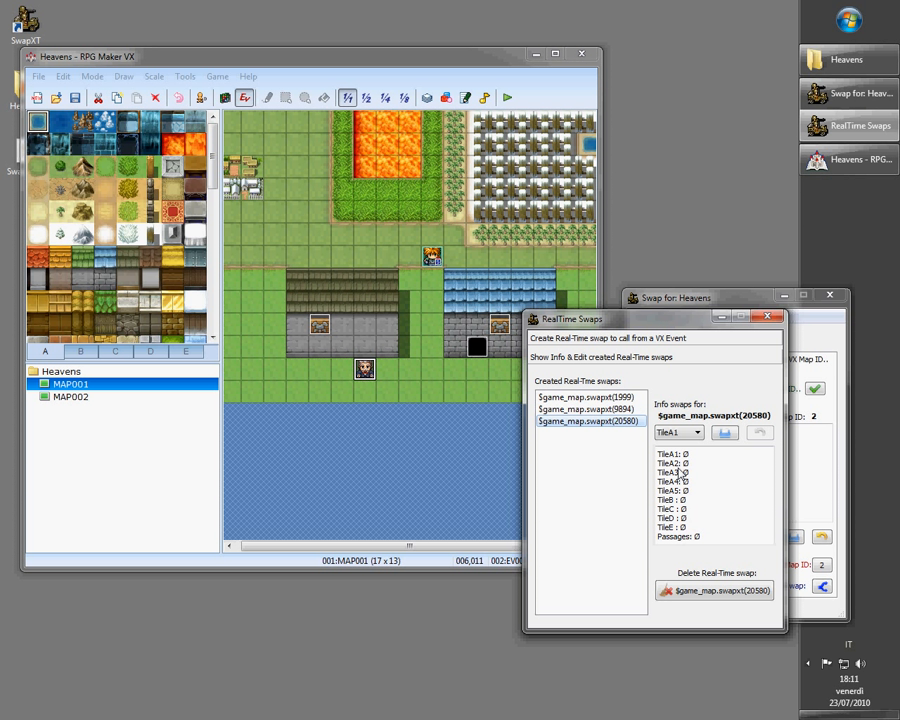
{"action": "left_click", "coordinate": [686, 434]}
{"action": "left_click", "coordinate": [680, 443]}
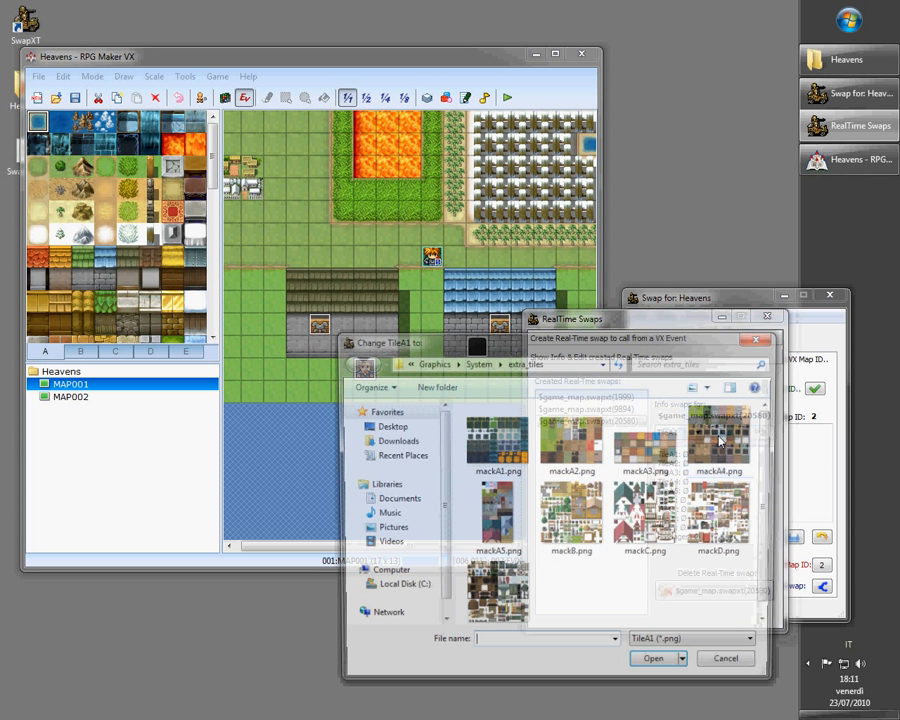
{"action": "double_click", "coordinate": [525, 431]}
{"action": "scroll", "coordinate": [673, 435], "scroll_direction": "down", "scroll_amount": 1}
{"action": "left_click", "coordinate": [713, 437]}
{"action": "double_click", "coordinate": [573, 432]}
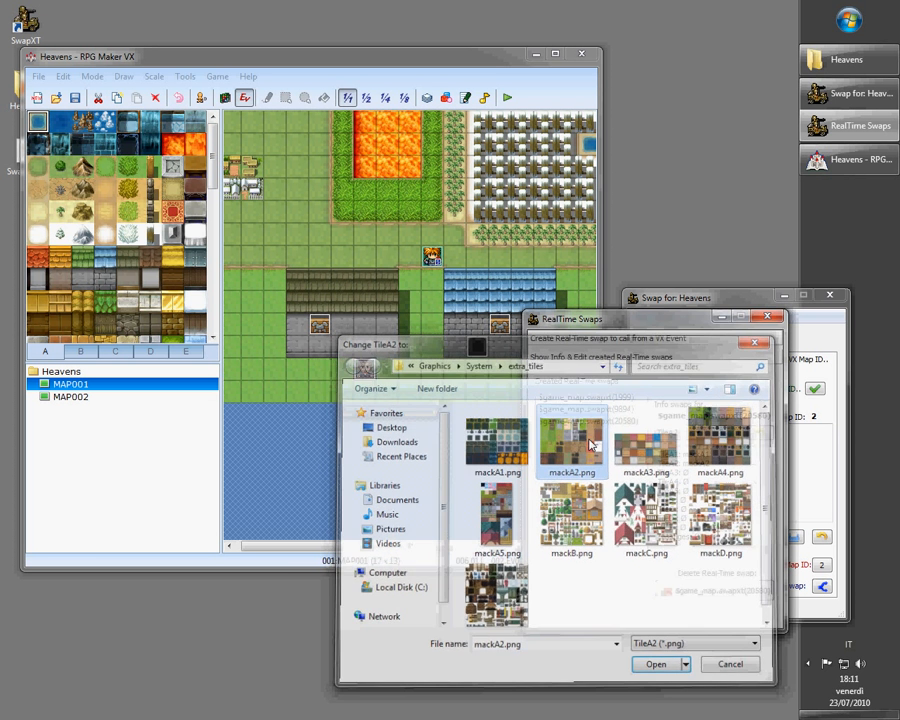
{"action": "left_click", "coordinate": [675, 434]}
{"action": "left_click", "coordinate": [668, 466]}
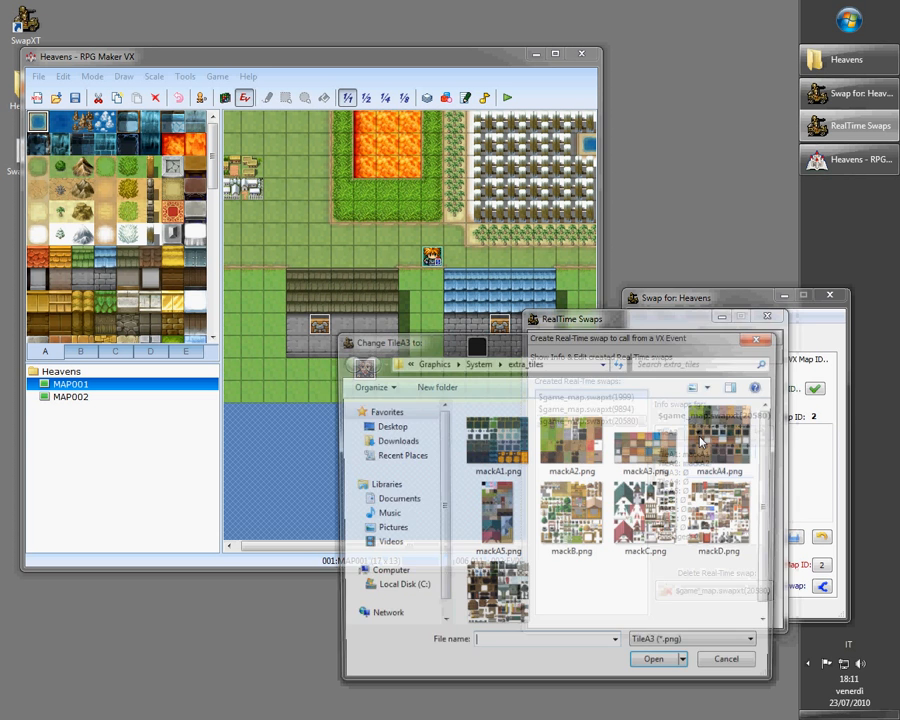
{"action": "double_click", "coordinate": [638, 450]}
{"action": "left_click", "coordinate": [678, 432]}
{"action": "left_click", "coordinate": [668, 472]}
{"action": "left_click", "coordinate": [714, 447]}
{"action": "double_click", "coordinate": [714, 447]}
Set real-time swap 20580's passages to Roofs.rvdata
{"action": "left_click", "coordinate": [678, 432]}
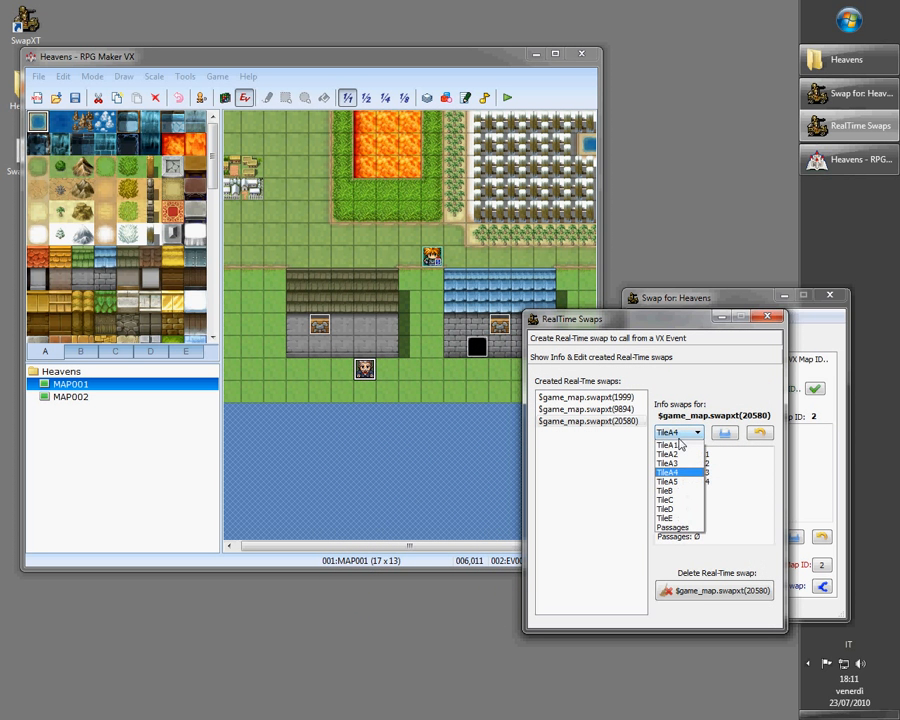
{"action": "left_click", "coordinate": [675, 527]}
{"action": "left_click", "coordinate": [725, 432]}
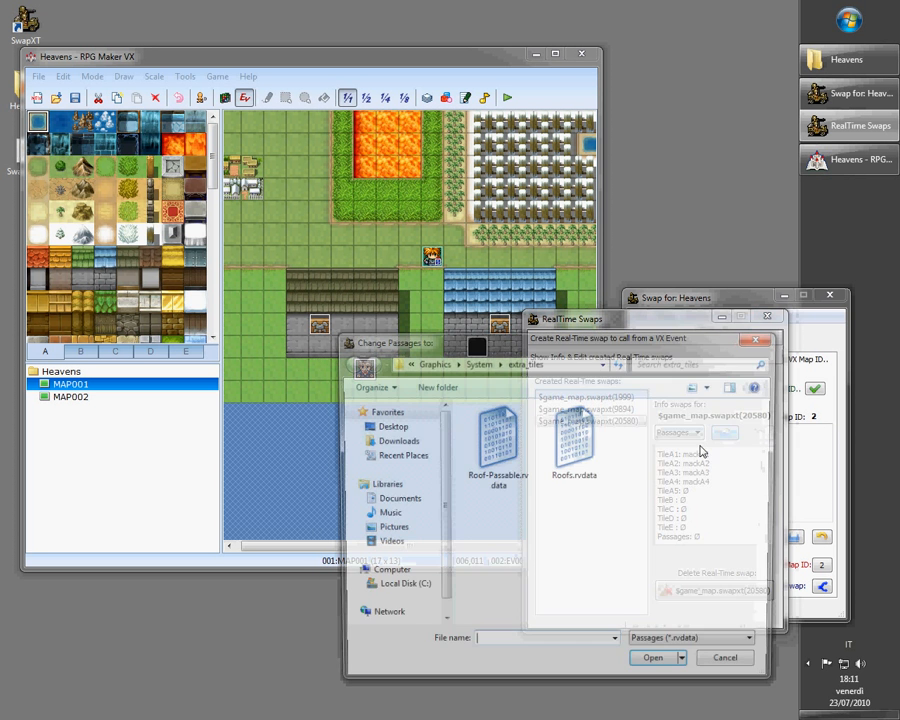
{"action": "double_click", "coordinate": [577, 445]}
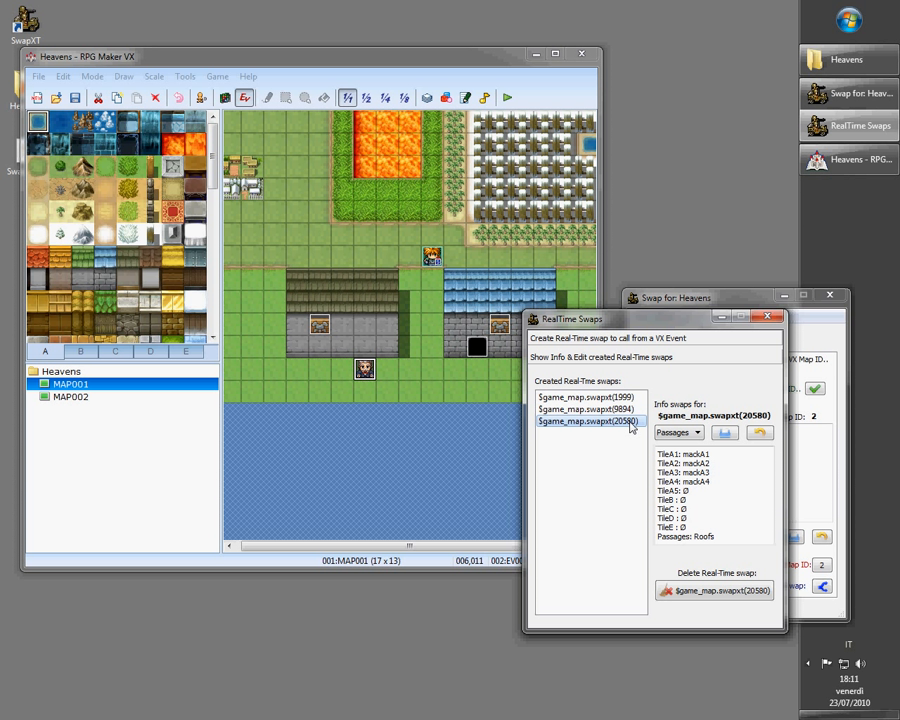
Review swap 20580's info, close the RealTime Swaps window and recheck the villager event's commands
{"action": "left_click_drag", "start_coordinate": [657, 453], "coordinate": [724, 544]}
{"action": "left_click", "coordinate": [723, 539]}
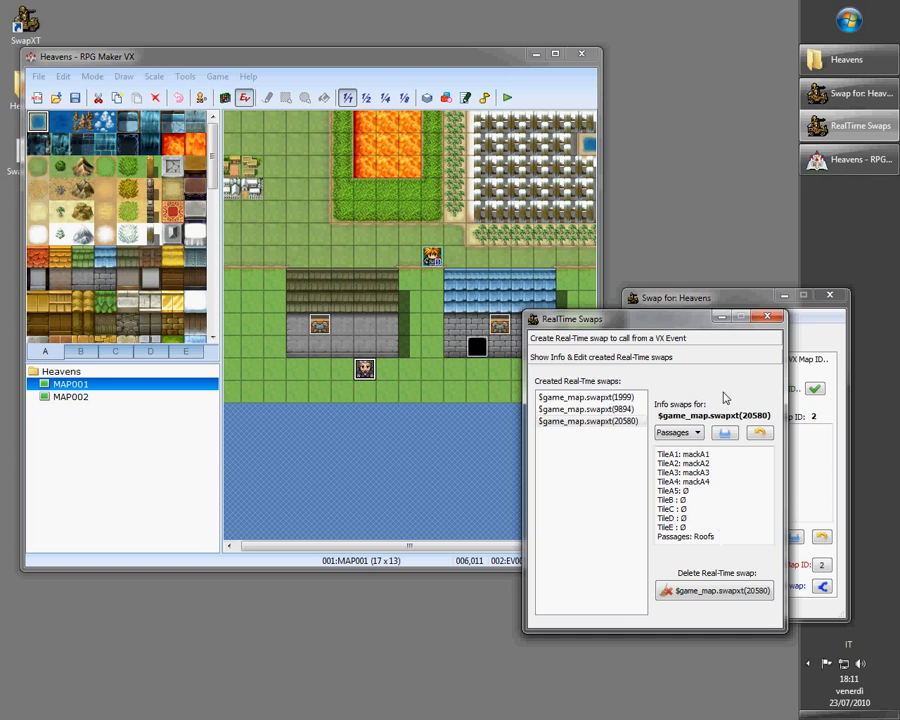
{"action": "left_click", "coordinate": [767, 318]}
{"action": "double_click", "coordinate": [364, 368]}
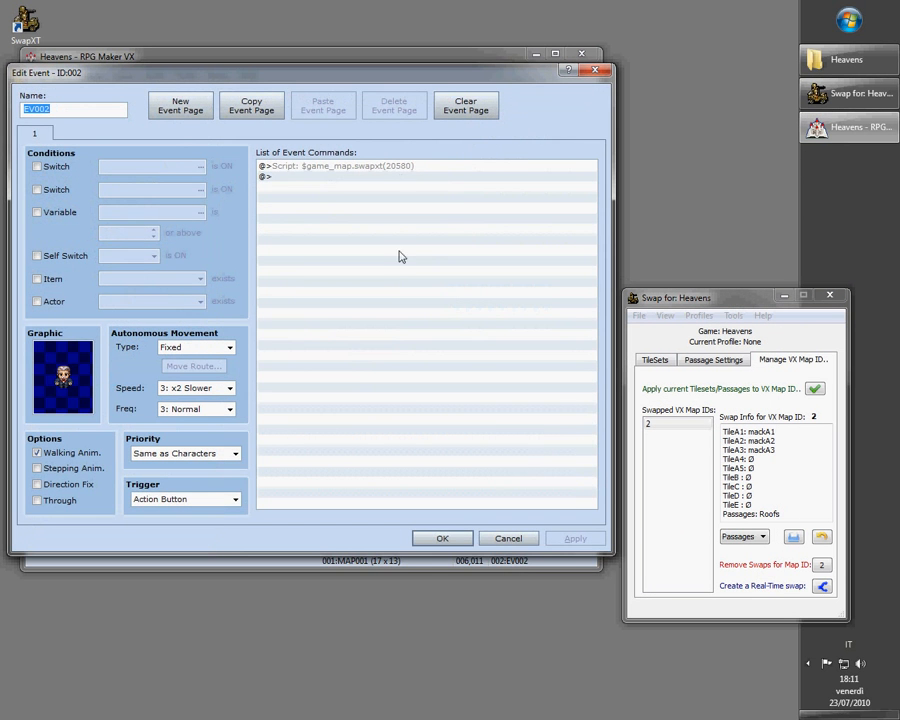
{"action": "left_click", "coordinate": [509, 537]}
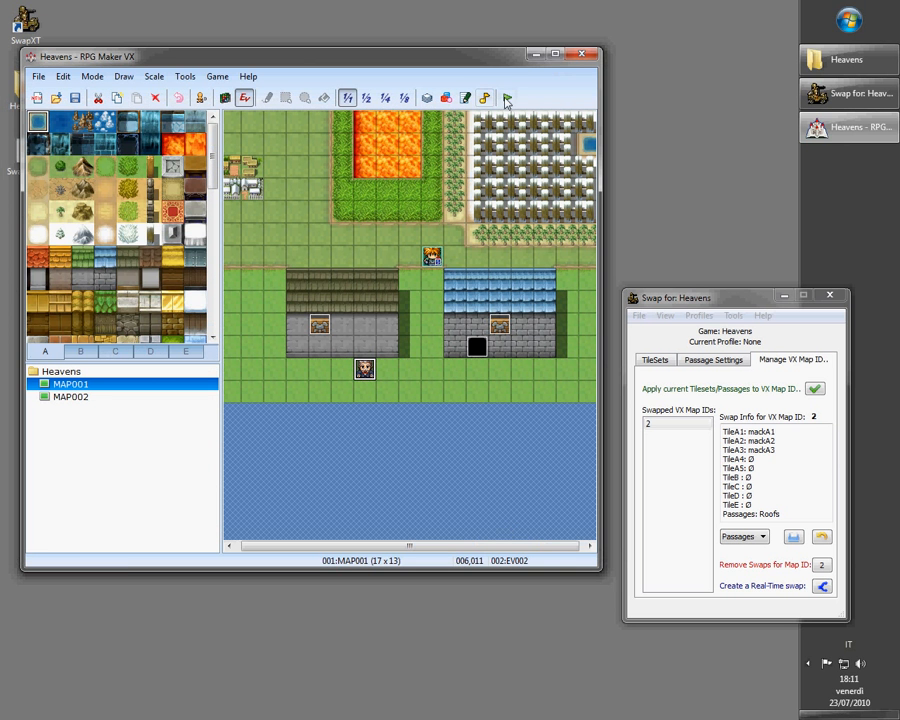
Launch a playtest and start a new game
{"action": "left_click", "coordinate": [507, 98]}
{"action": "left_click", "coordinate": [273, 348]}
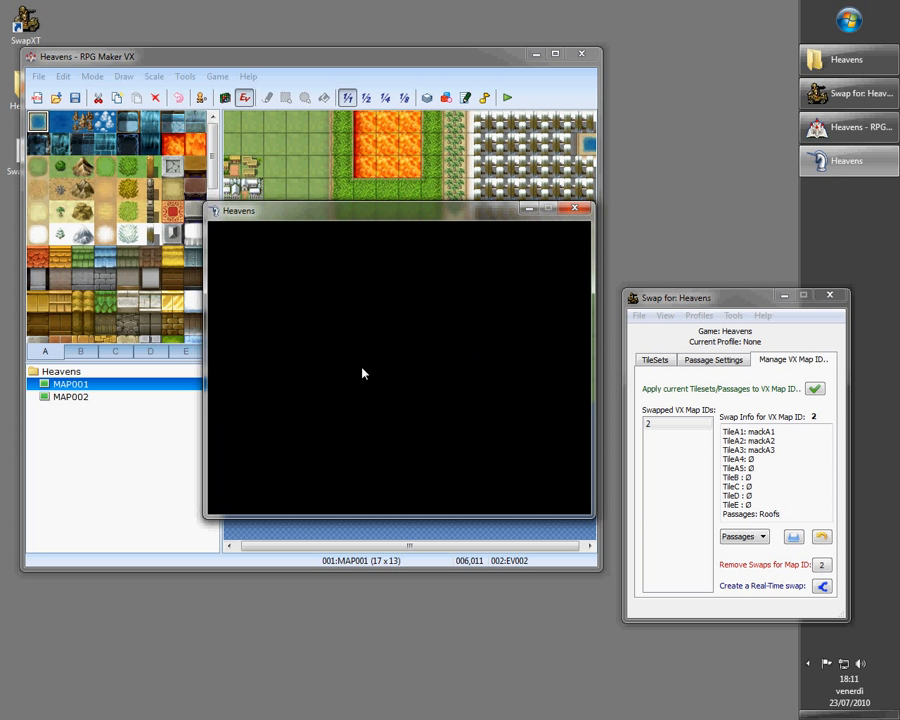
{"action": "key", "text": "Return"}
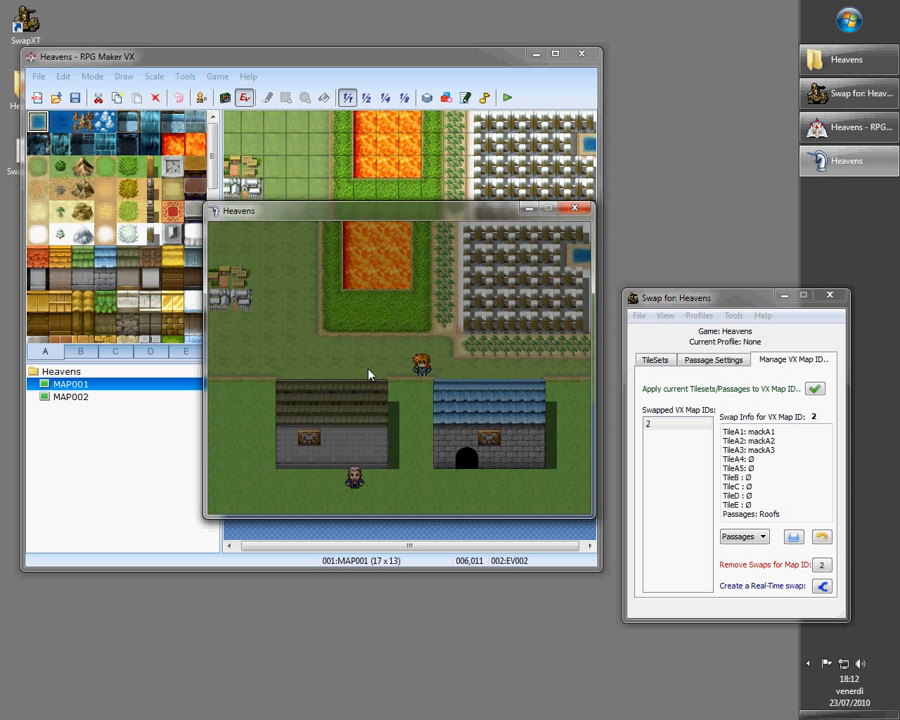
Walk the player down to the villager standing below the grey house in MAP001
{"action": "key", "text": "Left"}
{"action": "key", "text": "Left"}
{"action": "key", "text": "Right"}
{"action": "key", "text": "Right"}
{"action": "key", "text": "Down"}
{"action": "key", "text": "Down"}
{"action": "key", "text": "Down"}
{"action": "key", "text": "Down"}
{"action": "key", "text": "Down"}
{"action": "key", "text": "Left"}
{"action": "key", "text": "Left"}
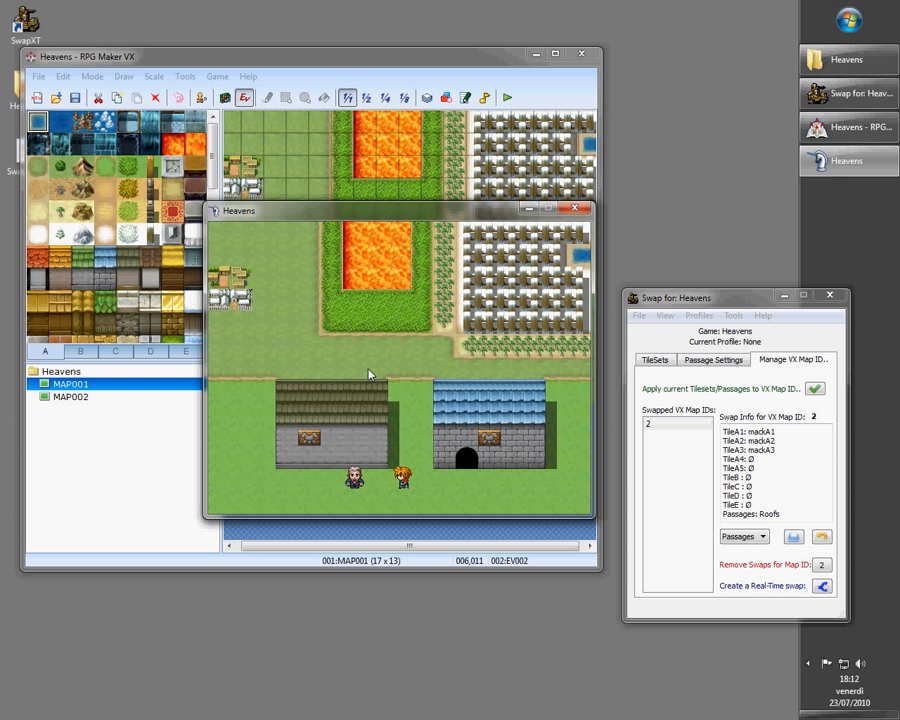
Talk to the villager to trigger the real-time swap, walk around the village, and close the playtest
{"action": "key", "text": "Return"}
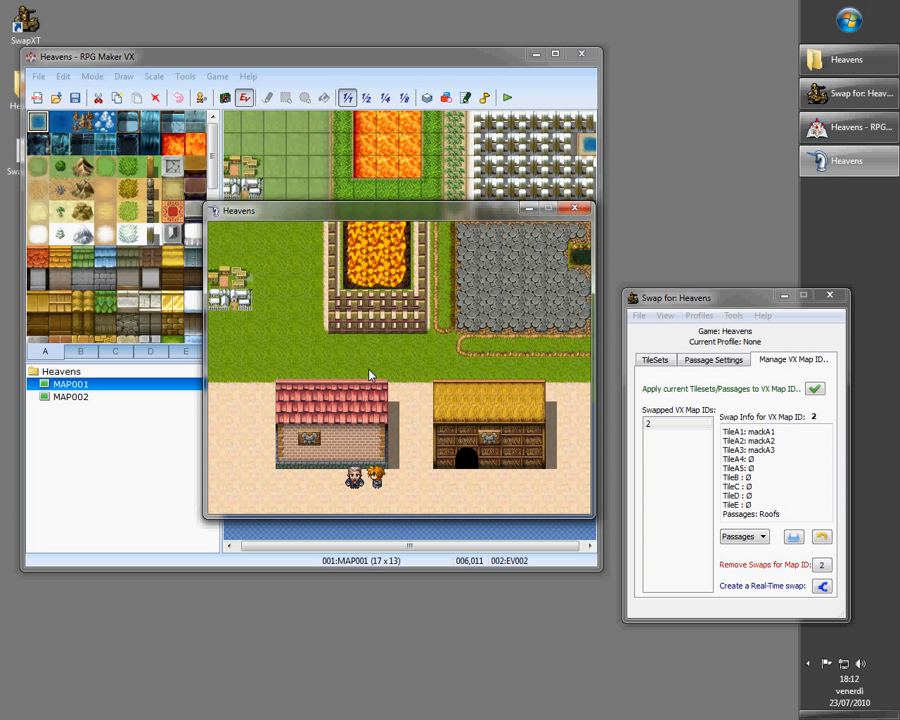
{"action": "key", "text": "Right"}
{"action": "key", "text": "Up"}
{"action": "key", "text": "Up"}
{"action": "key", "text": "Up"}
{"action": "key", "text": "Up"}
{"action": "key", "text": "Left"}
{"action": "key", "text": "Left"}
{"action": "key", "text": "Right"}
{"action": "key", "text": "Right"}
{"action": "key", "text": "Down"}
{"action": "key", "text": "Down"}
{"action": "key", "text": "Down"}
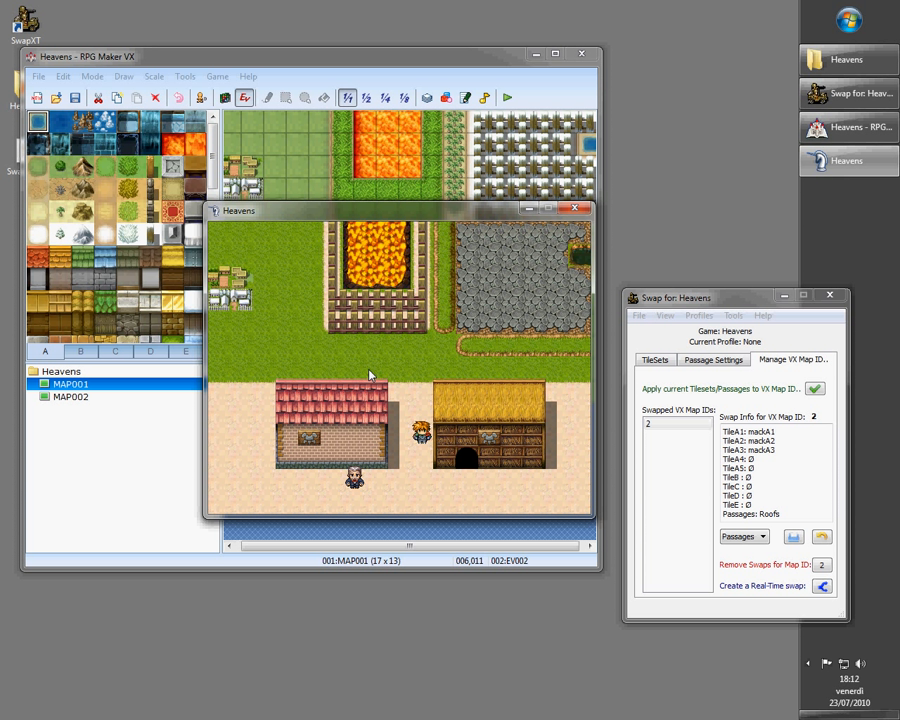
{"action": "left_click", "coordinate": [575, 213]}
{"action": "left_click", "coordinate": [674, 357]}
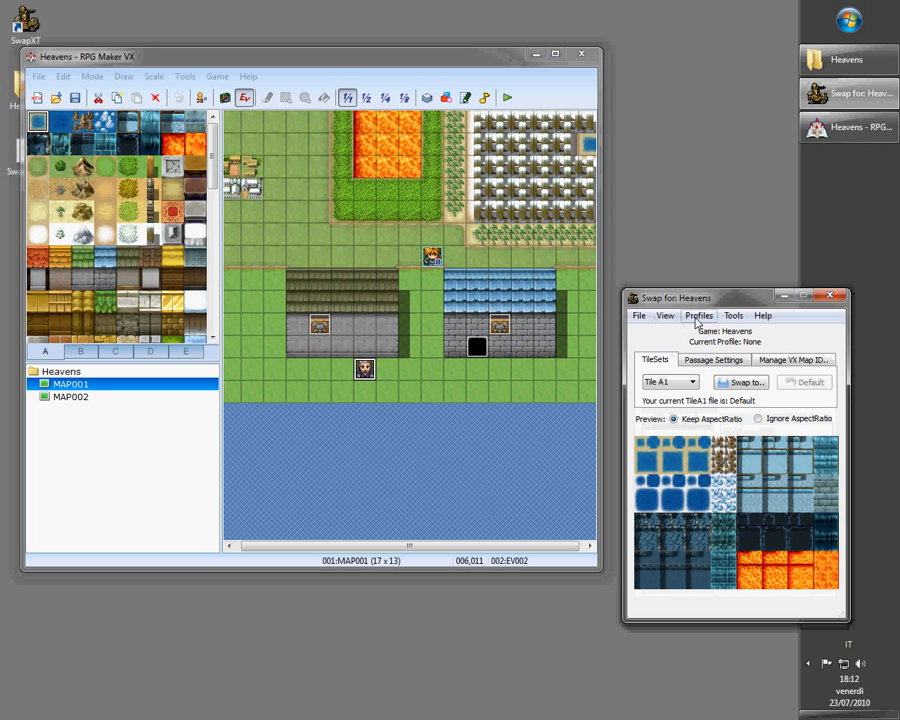
{"action": "left_click", "coordinate": [697, 316]}
{"action": "left_click", "coordinate": [710, 447]}
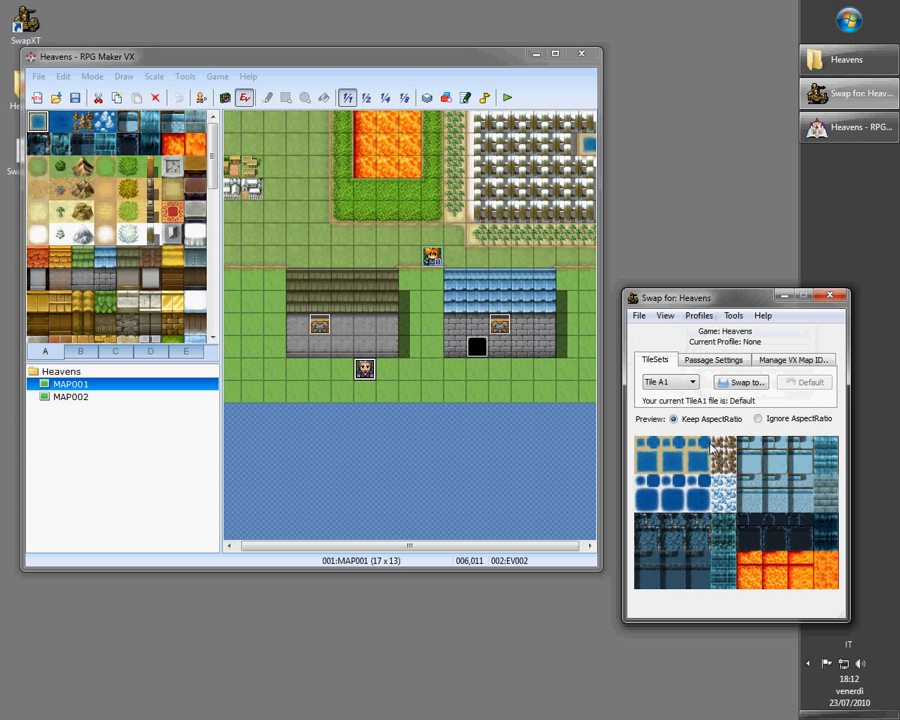
{"action": "left_click", "coordinate": [713, 360]}
{"action": "left_click", "coordinate": [792, 360]}
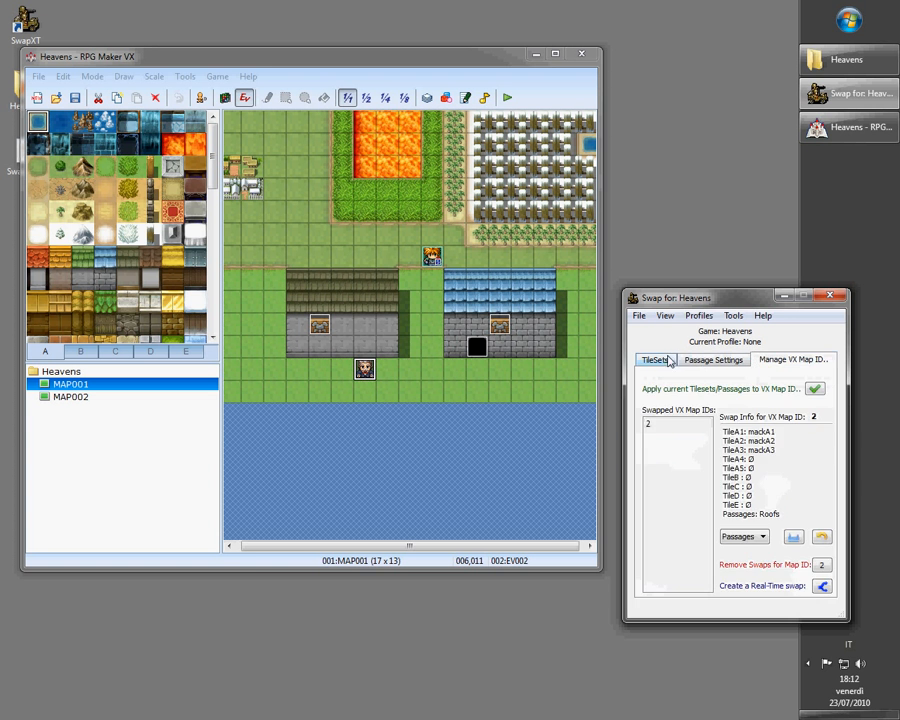
{"action": "left_click", "coordinate": [655, 360]}
Swap Tile A1 to mackA1.png and turn off the reminder message shown when swapping
{"action": "left_click", "coordinate": [730, 388]}
{"action": "double_click", "coordinate": [500, 415]}
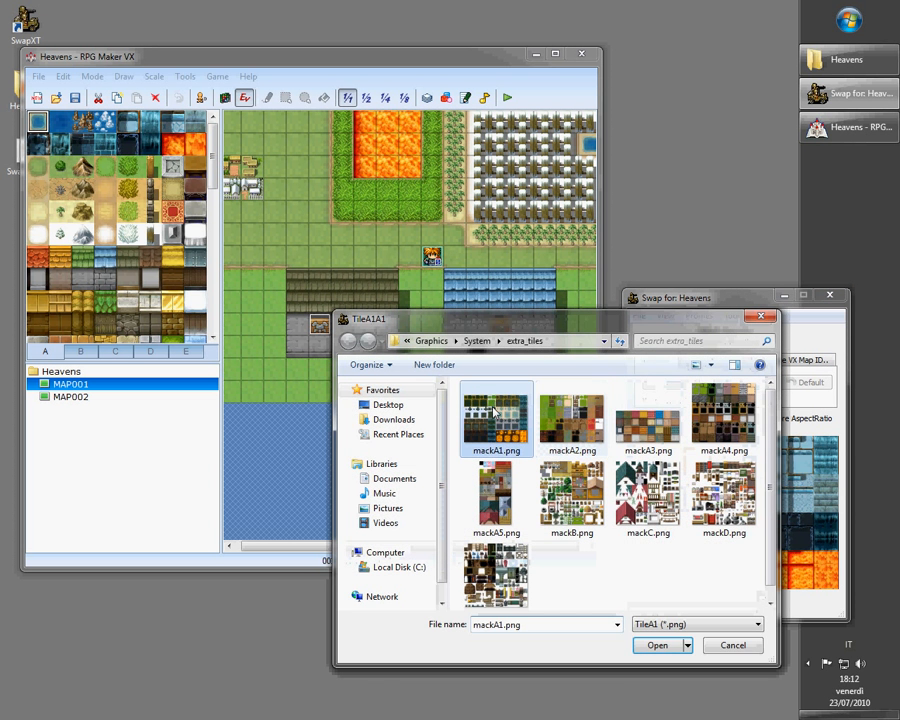
{"action": "left_click", "coordinate": [758, 509]}
{"action": "left_click", "coordinate": [665, 315]}
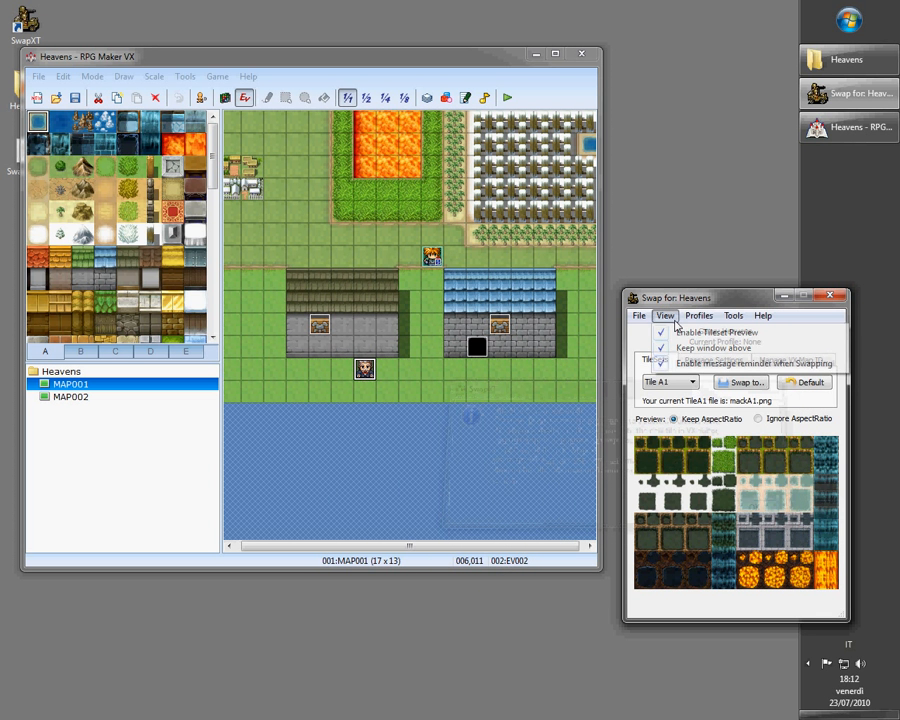
{"action": "left_click", "coordinate": [690, 362]}
Swap Tile A5 to mackA5.png from the extra_tiles folder
{"action": "left_click", "coordinate": [677, 388]}
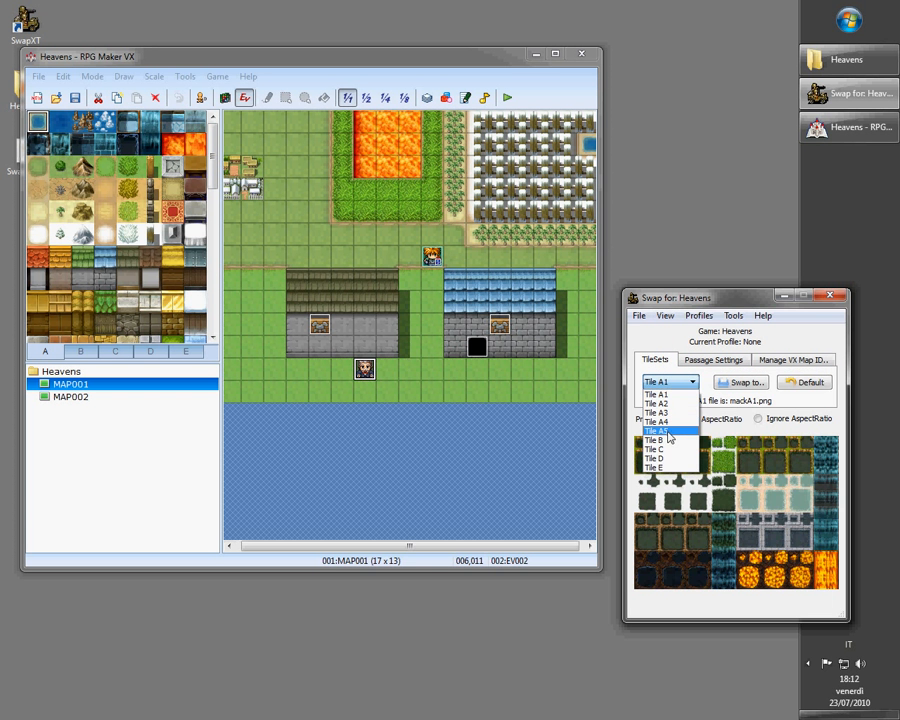
{"action": "left_click", "coordinate": [665, 432]}
{"action": "left_click", "coordinate": [735, 383]}
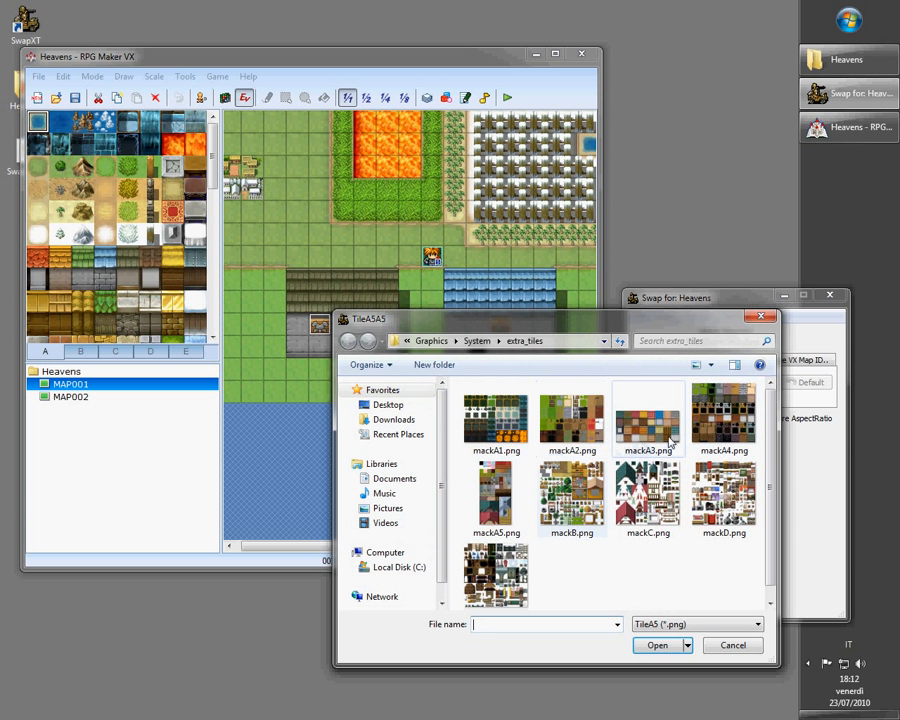
{"action": "double_click", "coordinate": [495, 492]}
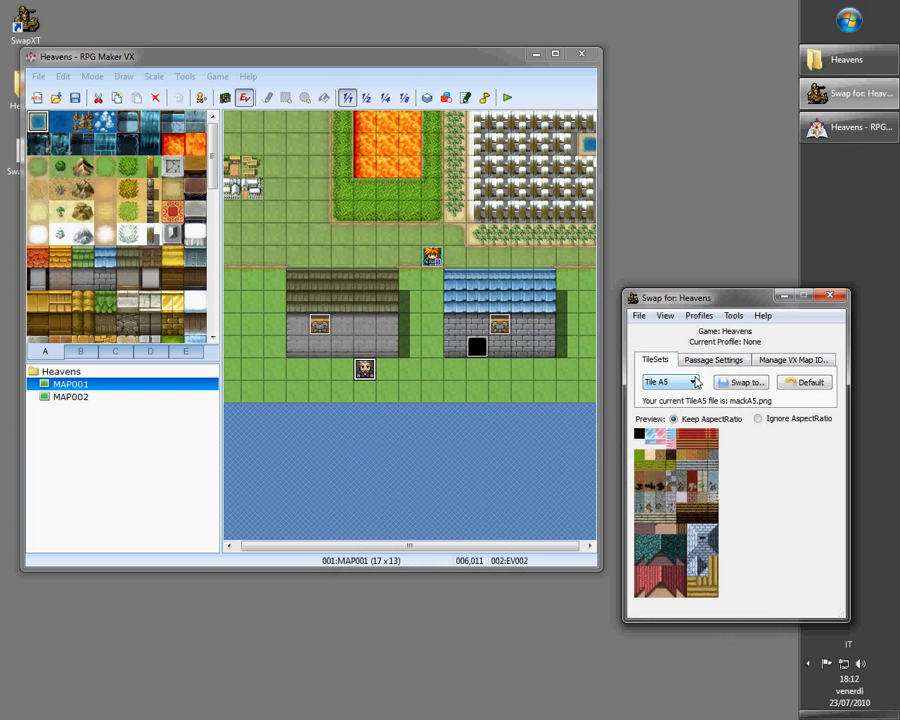
Save the current tileset swaps to a new profile named Deep Forest
{"action": "left_click", "coordinate": [699, 315]}
{"action": "mouse_move", "coordinate": [713, 329]}
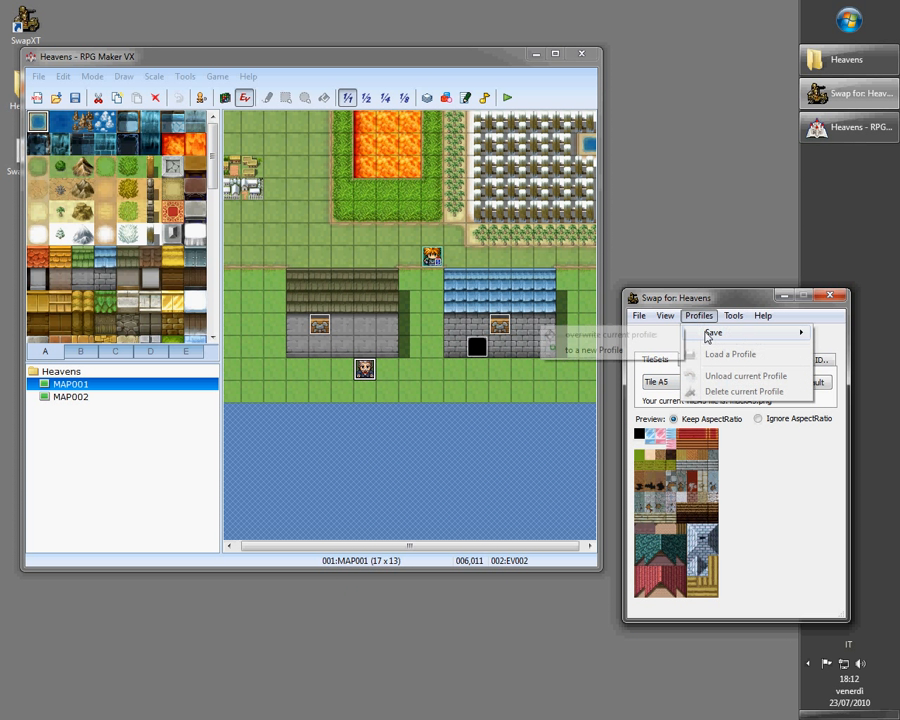
{"action": "left_click", "coordinate": [630, 349]}
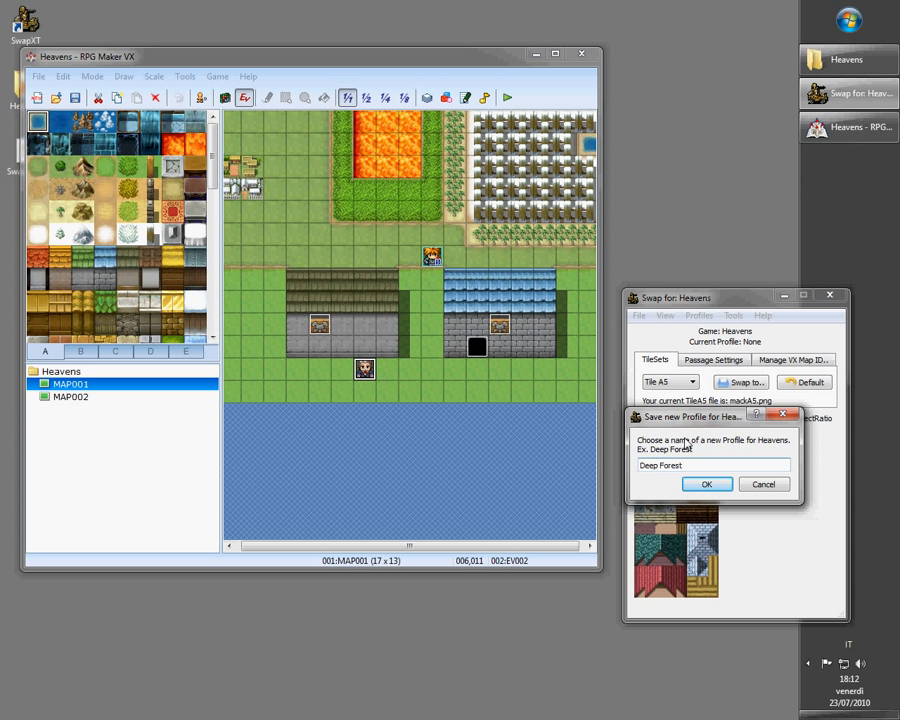
{"action": "left_click", "coordinate": [710, 484]}
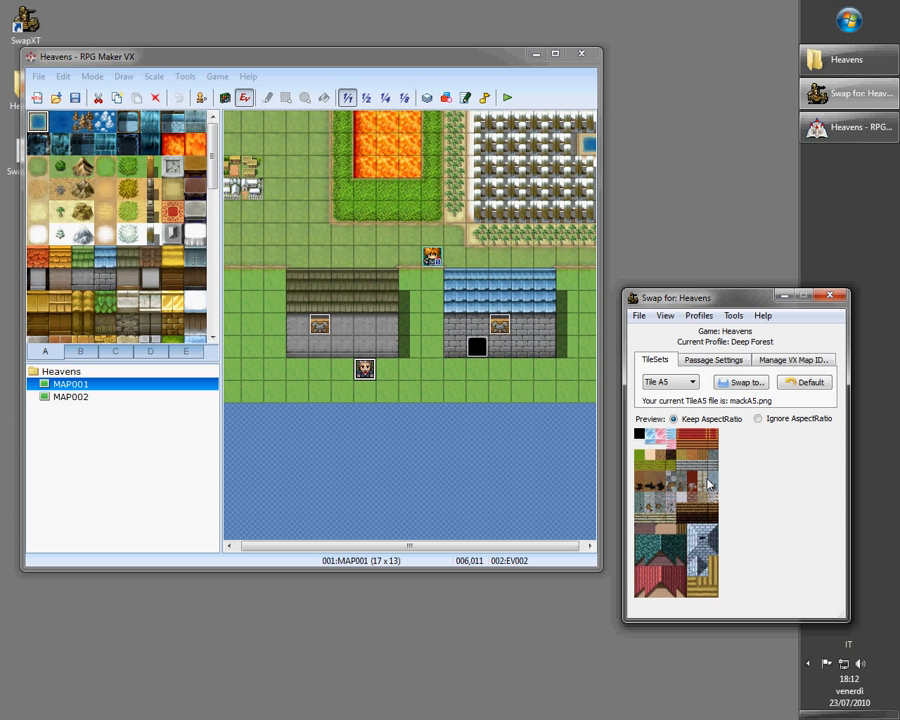
Close SwapXT and relaunch it for the Heavens project, repositioning its window
{"action": "left_click", "coordinate": [829, 296]}
{"action": "left_click_drag", "start_coordinate": [348, 48], "coordinate": [410, 86]}
{"action": "double_click", "coordinate": [25, 20]}
{"action": "left_click", "coordinate": [364, 337]}
{"action": "left_click", "coordinate": [345, 357]}
{"action": "left_click", "coordinate": [354, 357]}
{"action": "left_click_drag", "start_coordinate": [197, 117], "coordinate": [673, 307]}
Load the Deep Forest profile
{"action": "left_click", "coordinate": [664, 321]}
{"action": "left_click", "coordinate": [676, 363]}
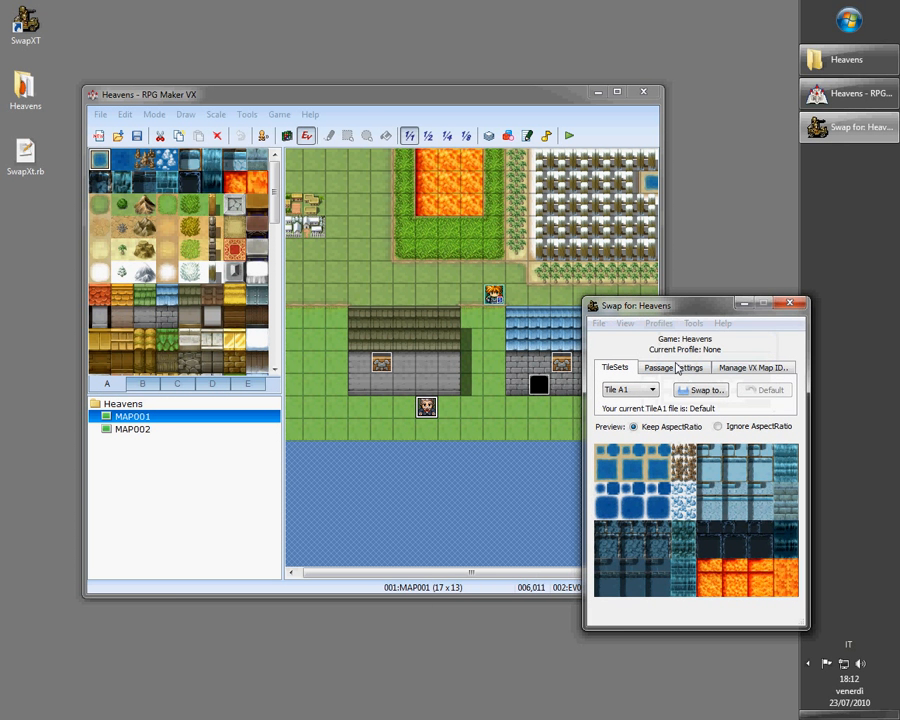
{"action": "double_click", "coordinate": [508, 366]}
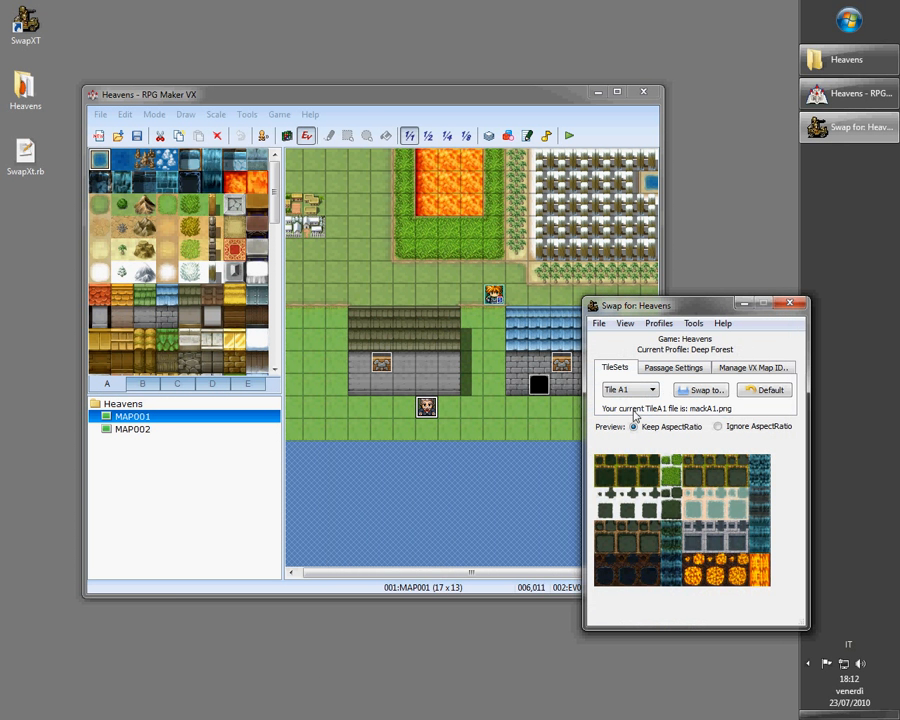
Check the Tile A5 swap restored by the loaded profile
{"action": "left_click", "coordinate": [630, 390]}
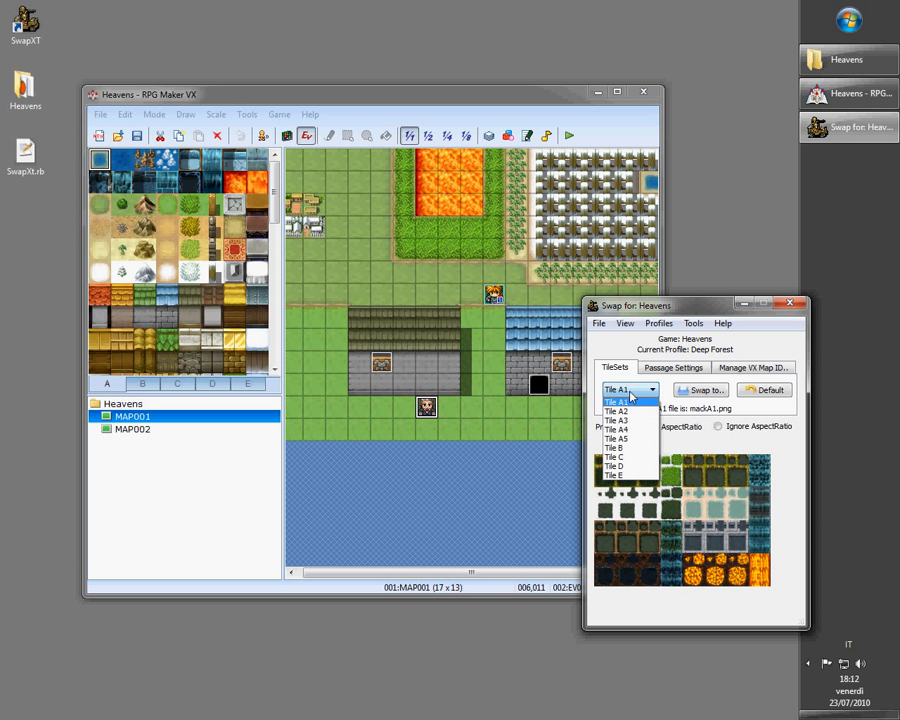
{"action": "left_click", "coordinate": [635, 439]}
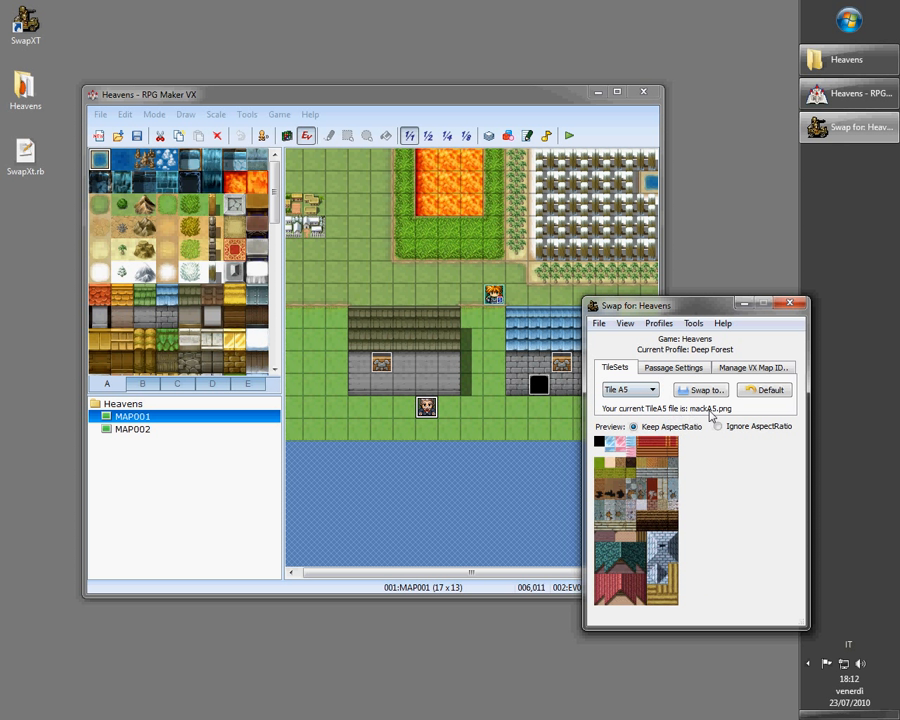
{"action": "left_click_drag", "start_coordinate": [684, 313], "coordinate": [715, 311]}
Unload the current Deep Forest profile, confirming, and rearrange both windows
{"action": "left_click", "coordinate": [674, 320]}
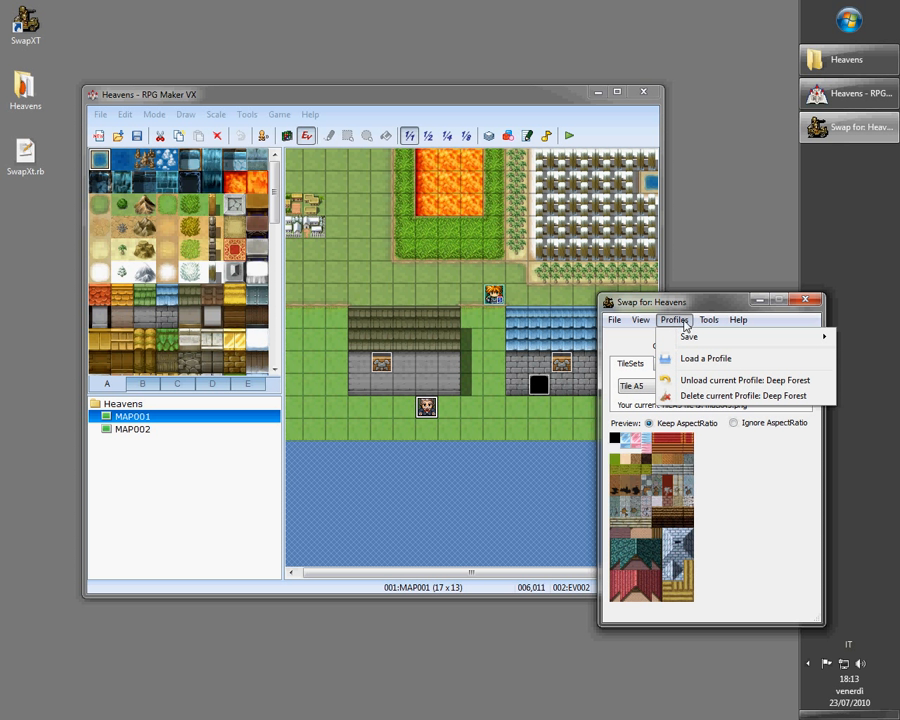
{"action": "left_click", "coordinate": [697, 384]}
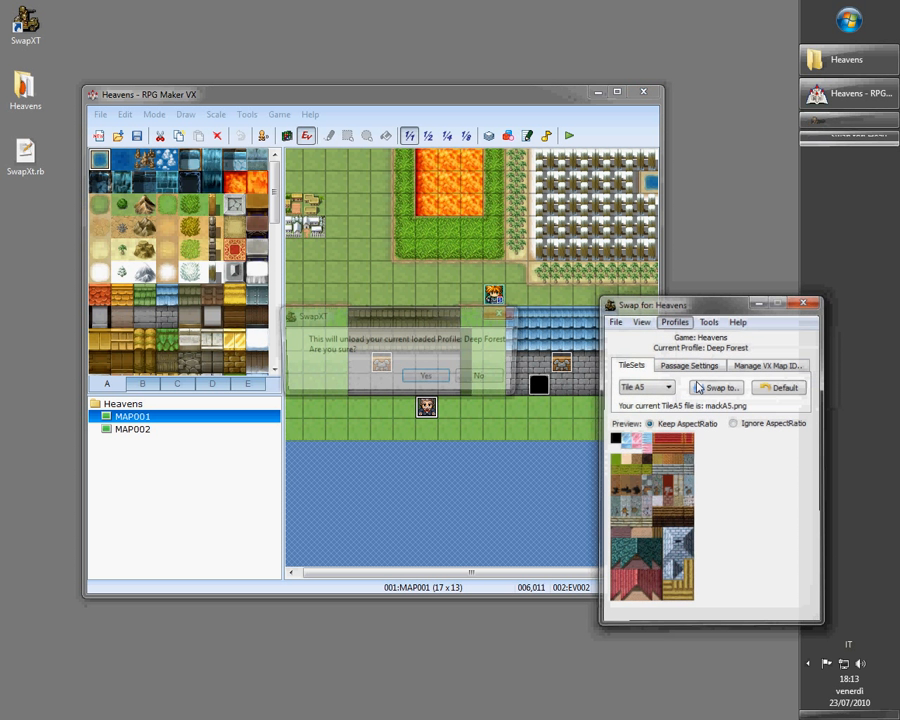
{"action": "left_click", "coordinate": [425, 375]}
{"action": "left_click_drag", "start_coordinate": [385, 96], "coordinate": [350, 88]}
{"action": "left_click_drag", "start_coordinate": [697, 310], "coordinate": [683, 290]}
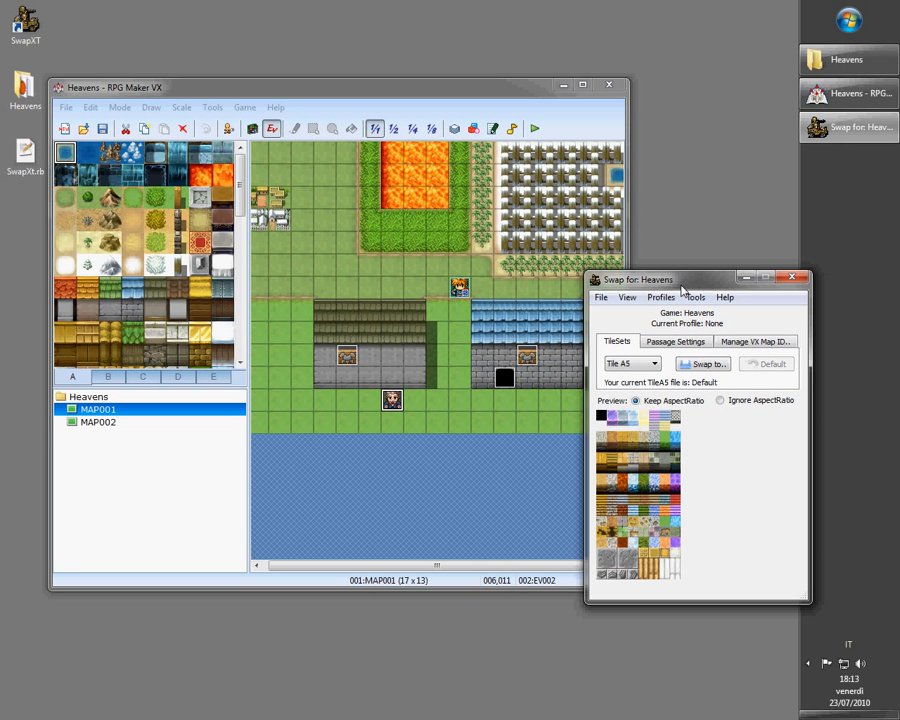
Review the Tile A1 slot and the Passage Settings and Manage VX Map ID tabs after unloading
{"action": "left_click", "coordinate": [633, 364]}
{"action": "left_click", "coordinate": [630, 375]}
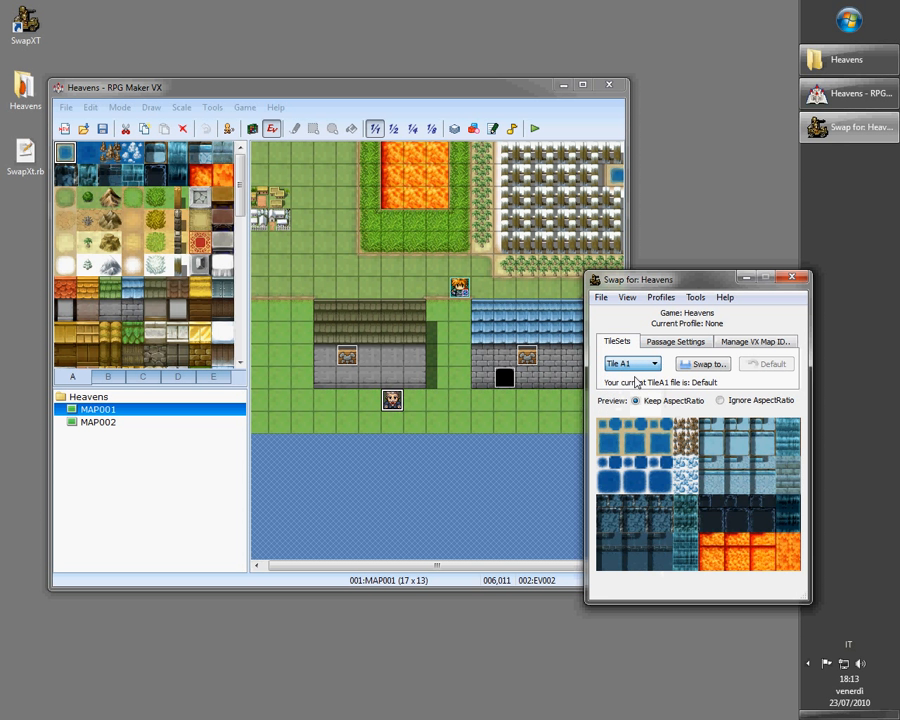
{"action": "left_click", "coordinate": [668, 342]}
{"action": "left_click", "coordinate": [737, 342]}
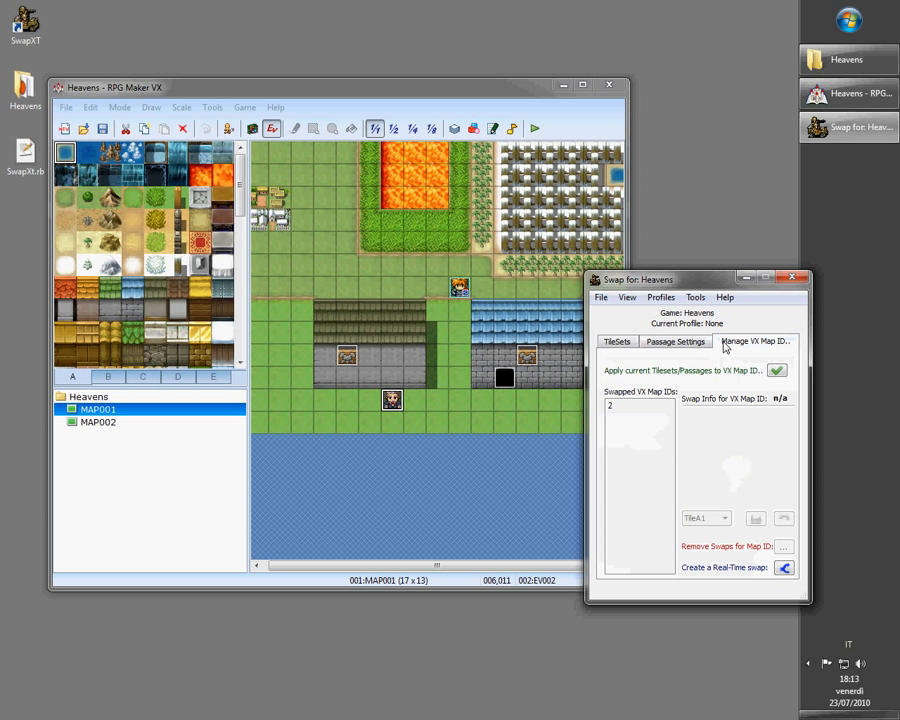
{"action": "left_click", "coordinate": [633, 346]}
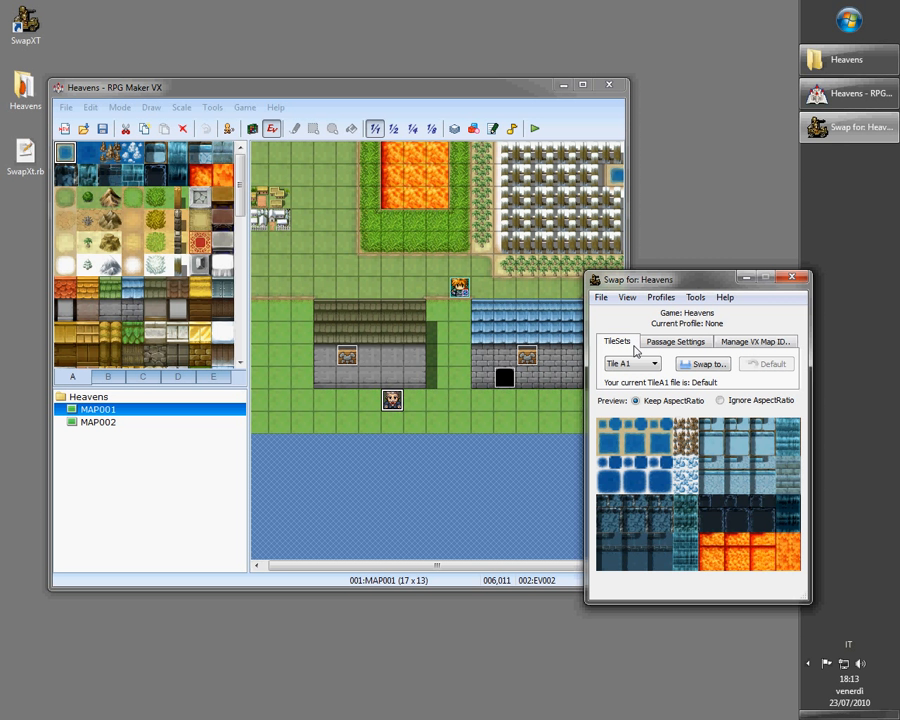
{"action": "left_click", "coordinate": [808, 663]}
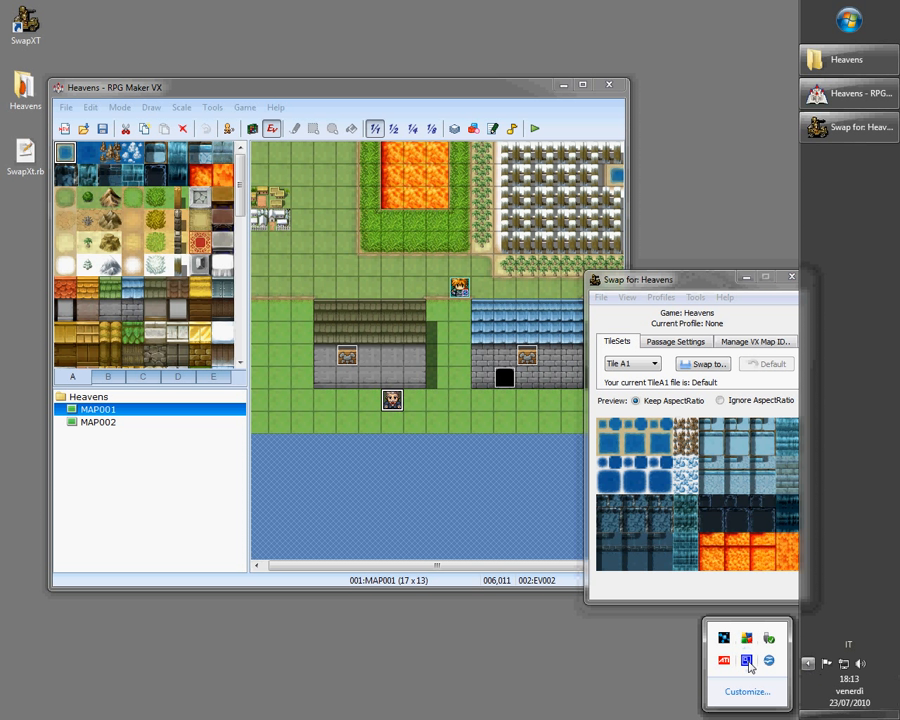